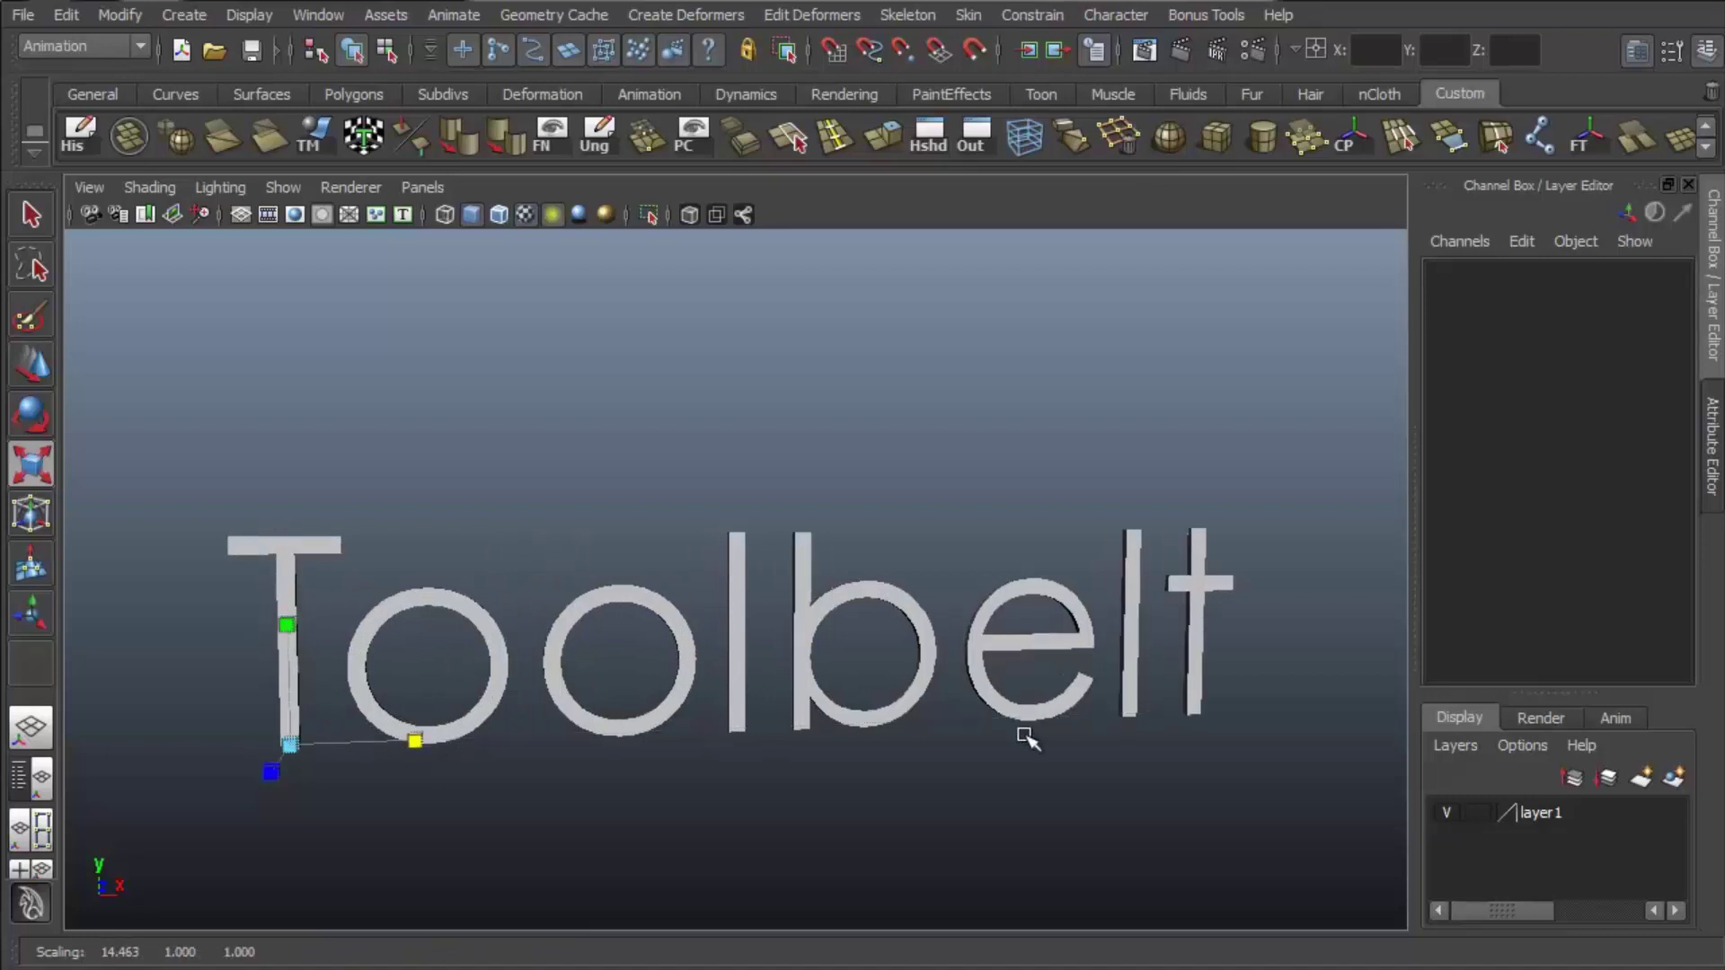
- Stretch the Toolbelt text to full width and tumble the view to face it
{"action": "left_click_drag", "start_coordinate": [1028, 731], "coordinate": [828, 686], "text": "alt"}
{"action": "key", "text": "e"}
{"action": "middle_click_drag", "start_coordinate": [827, 685], "coordinate": [974, 551], "text": "alt"}
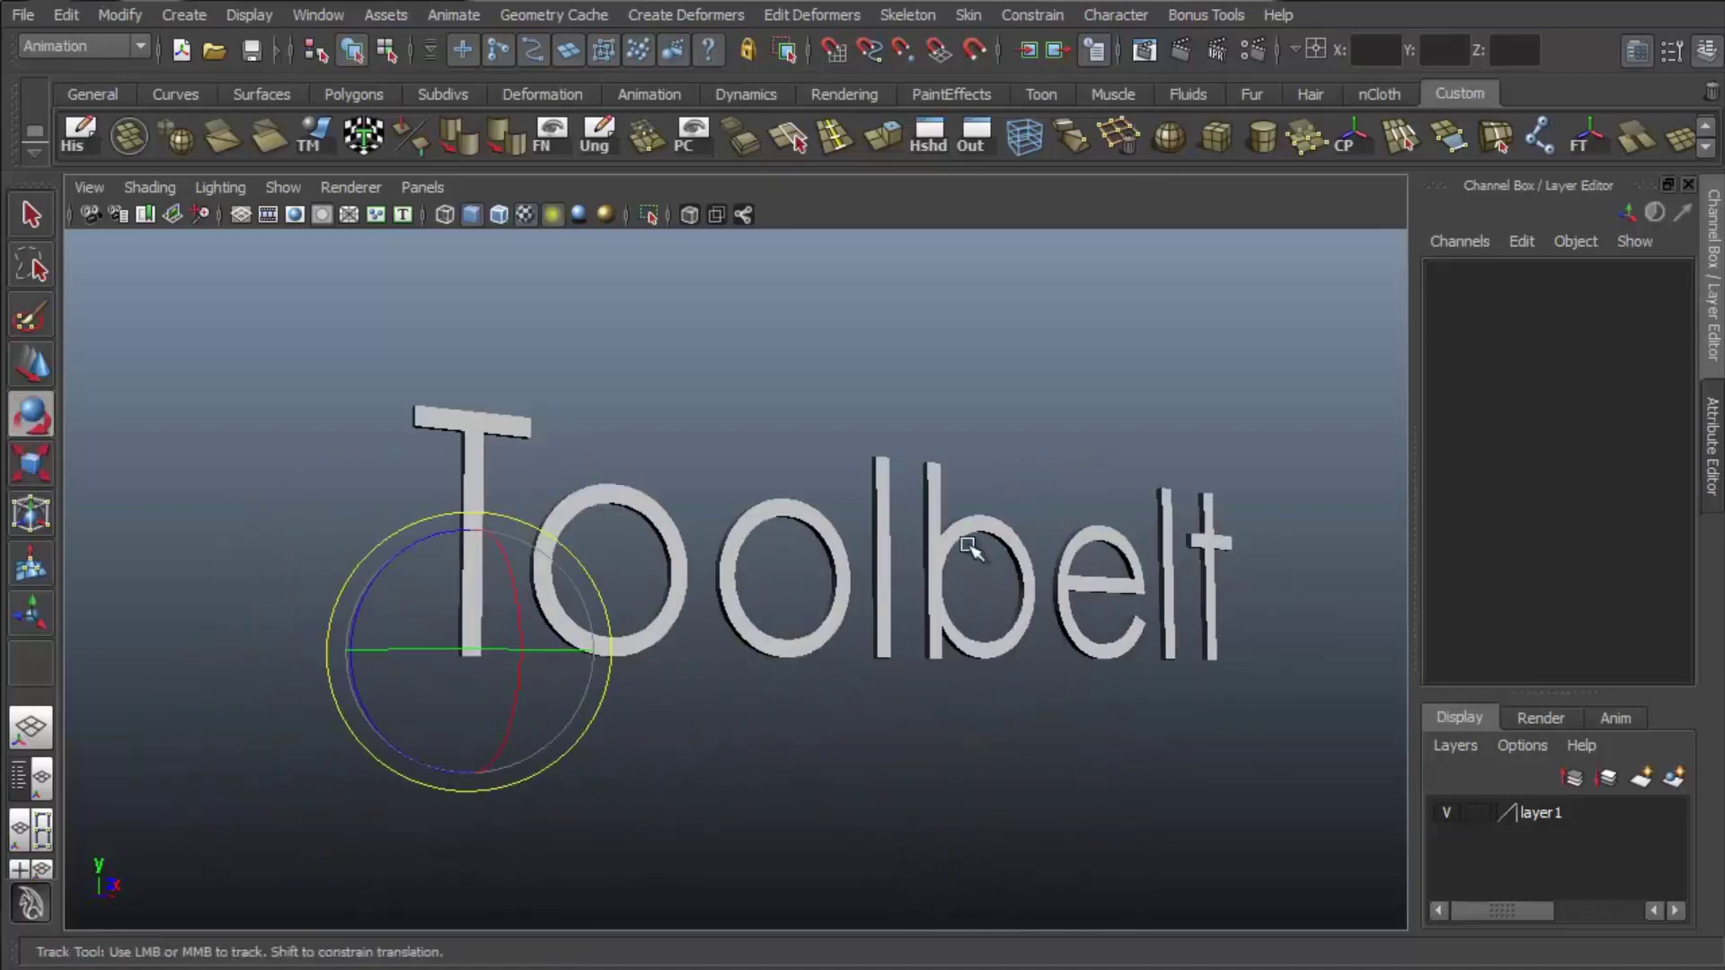
{"action": "left_click_drag", "start_coordinate": [917, 623], "coordinate": [539, 744], "text": "alt"}
- Raise the Maya text so 'the' sits above it, and view the title closer
{"action": "key", "text": "w"}
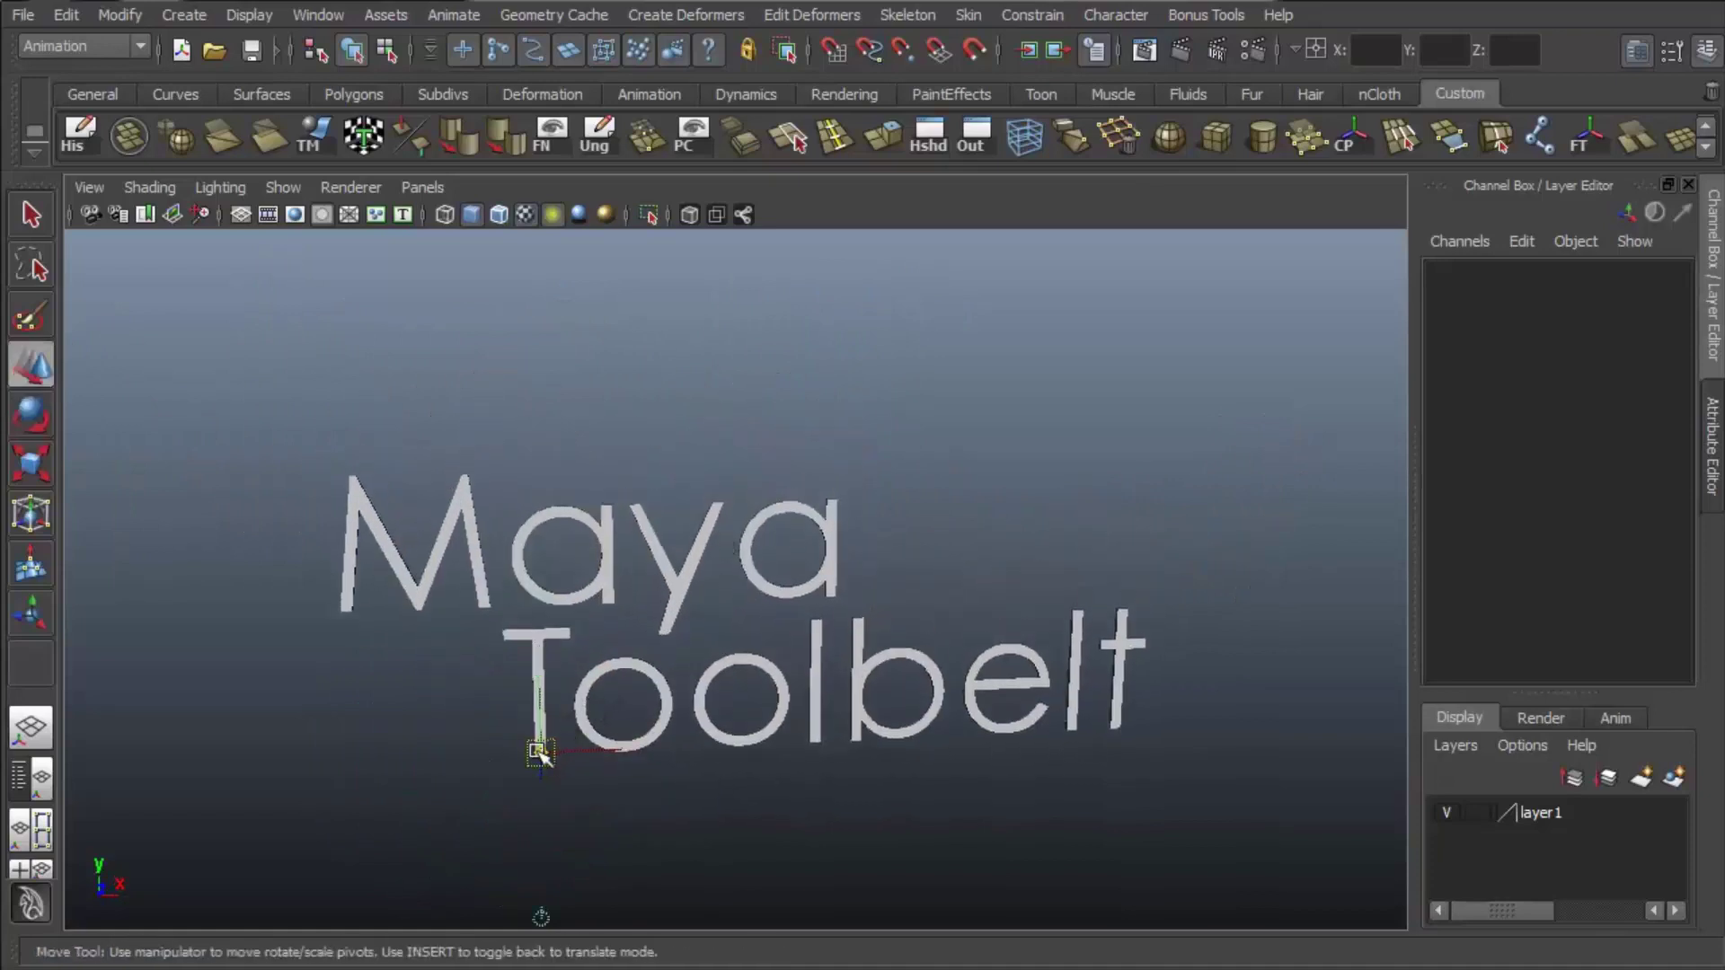
{"action": "left_click", "coordinate": [485, 539]}
{"action": "left_click_drag", "start_coordinate": [410, 415], "coordinate": [543, 281]}
{"action": "key", "text": "q"}
{"action": "left_click_drag", "start_coordinate": [988, 629], "coordinate": [1139, 509], "text": "alt"}
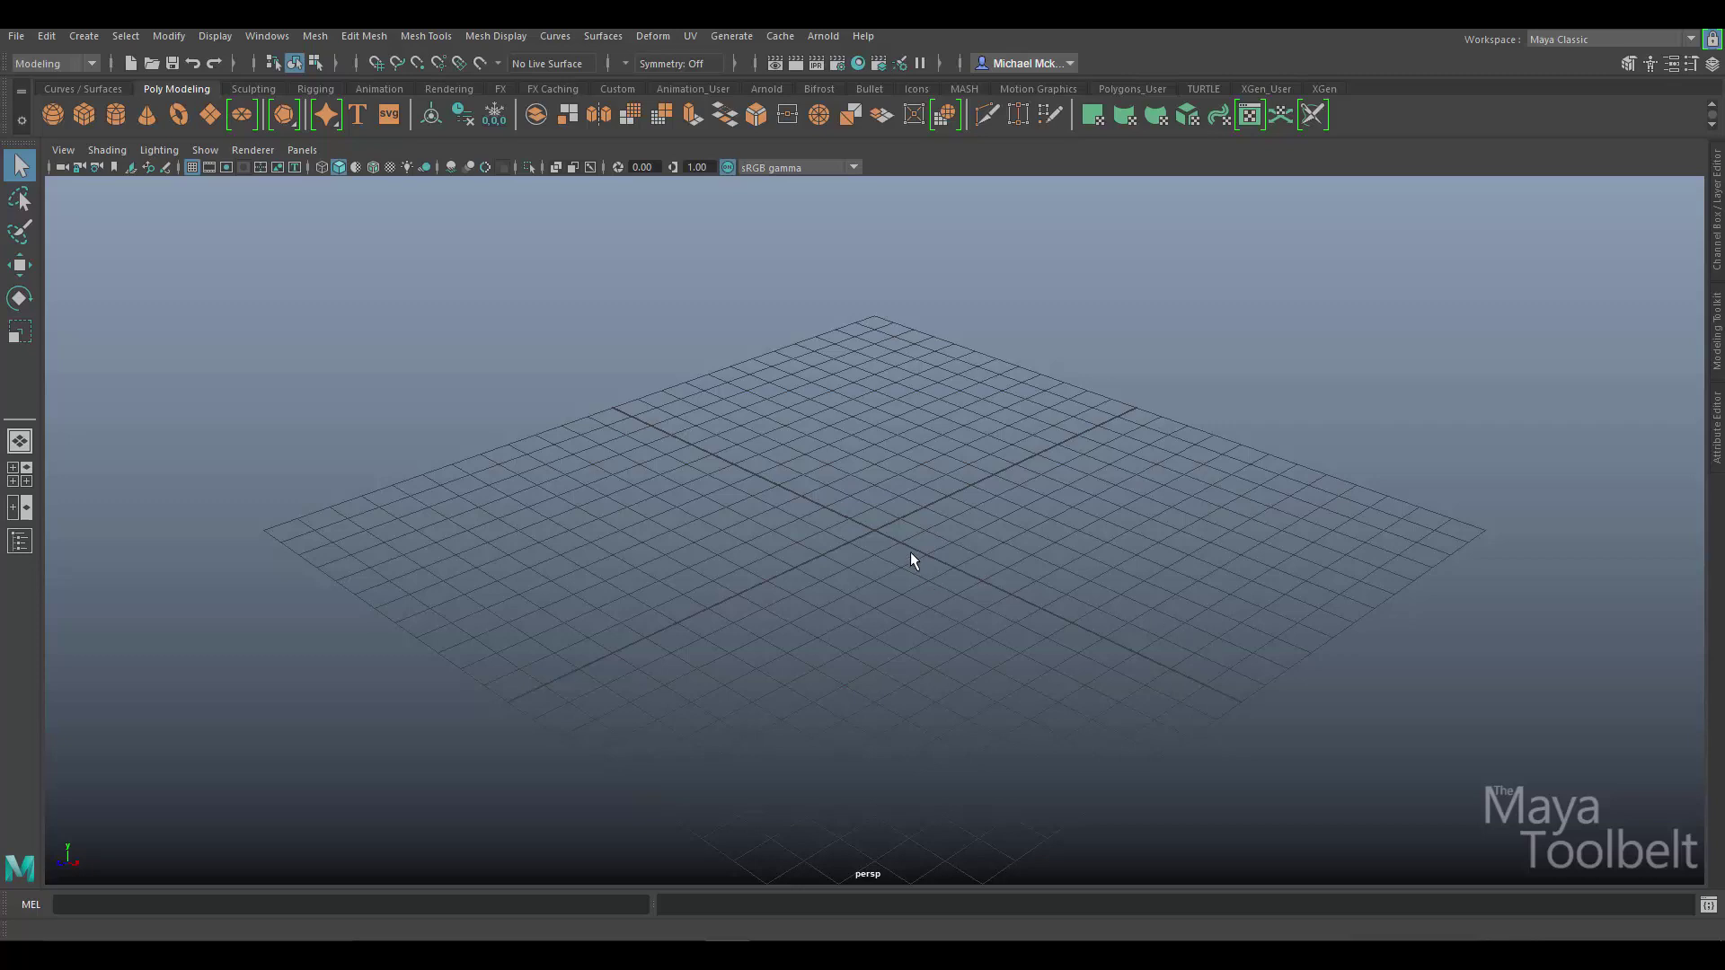
- Open the Hypershade with Shift+T and list the Maya Utilities nodes down to Gamma Correct
{"action": "key", "text": "shift+t"}
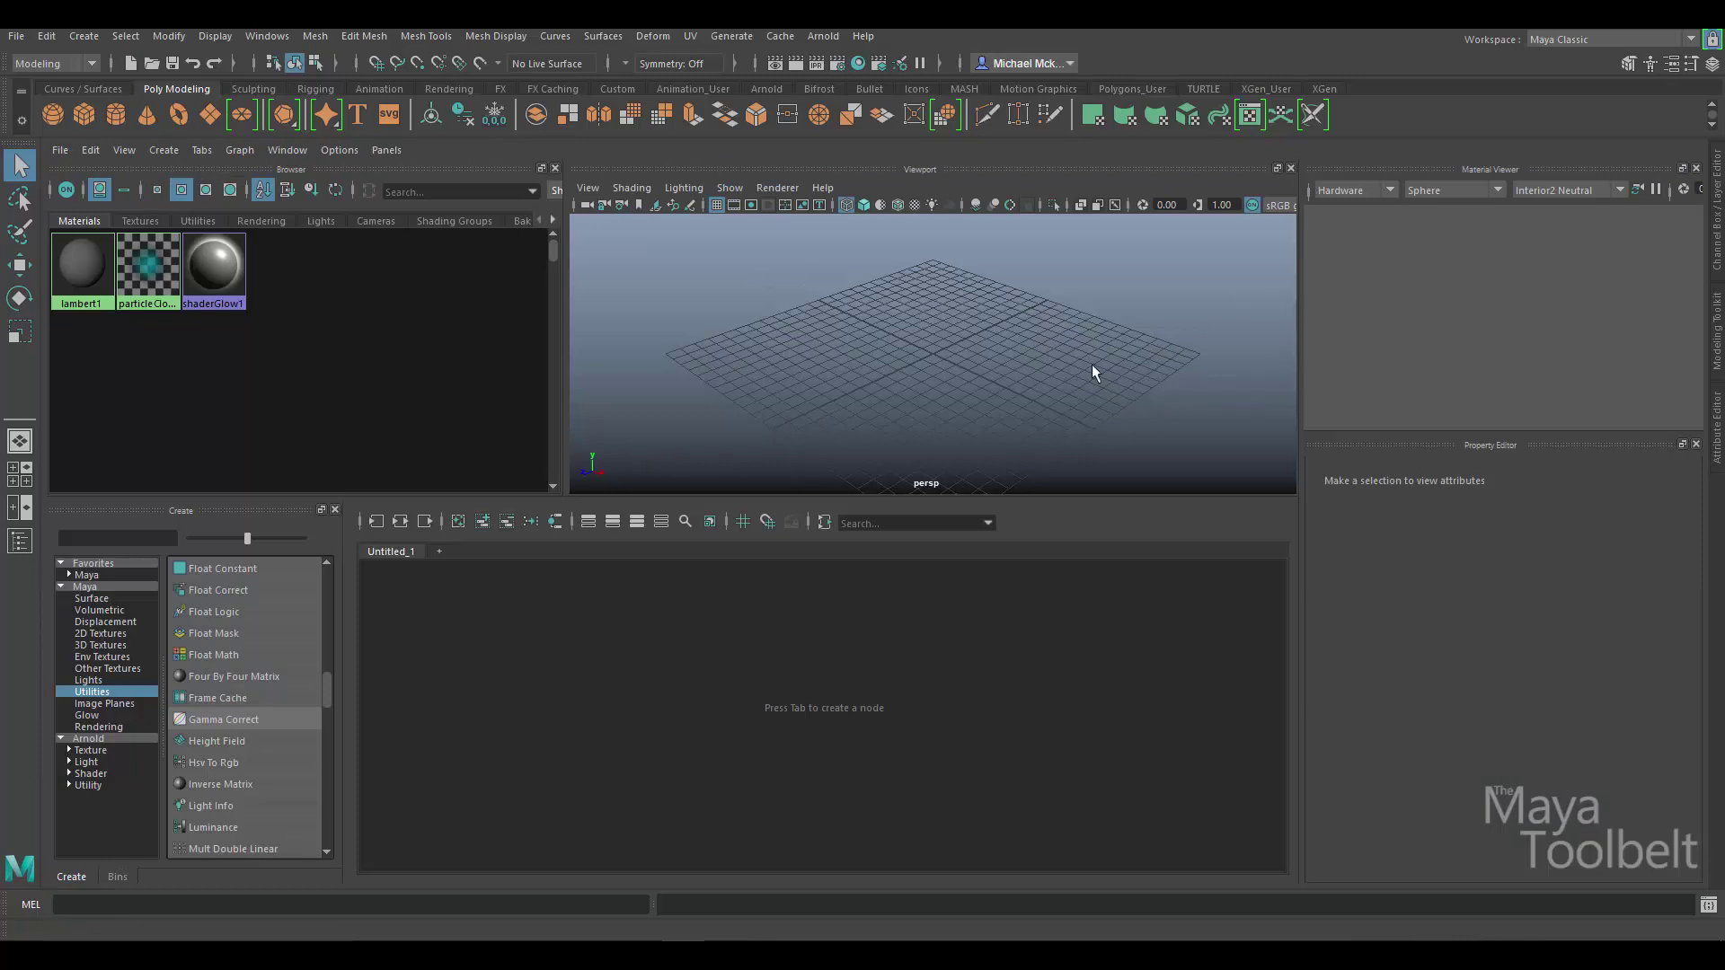
{"action": "left_click", "coordinate": [95, 693]}
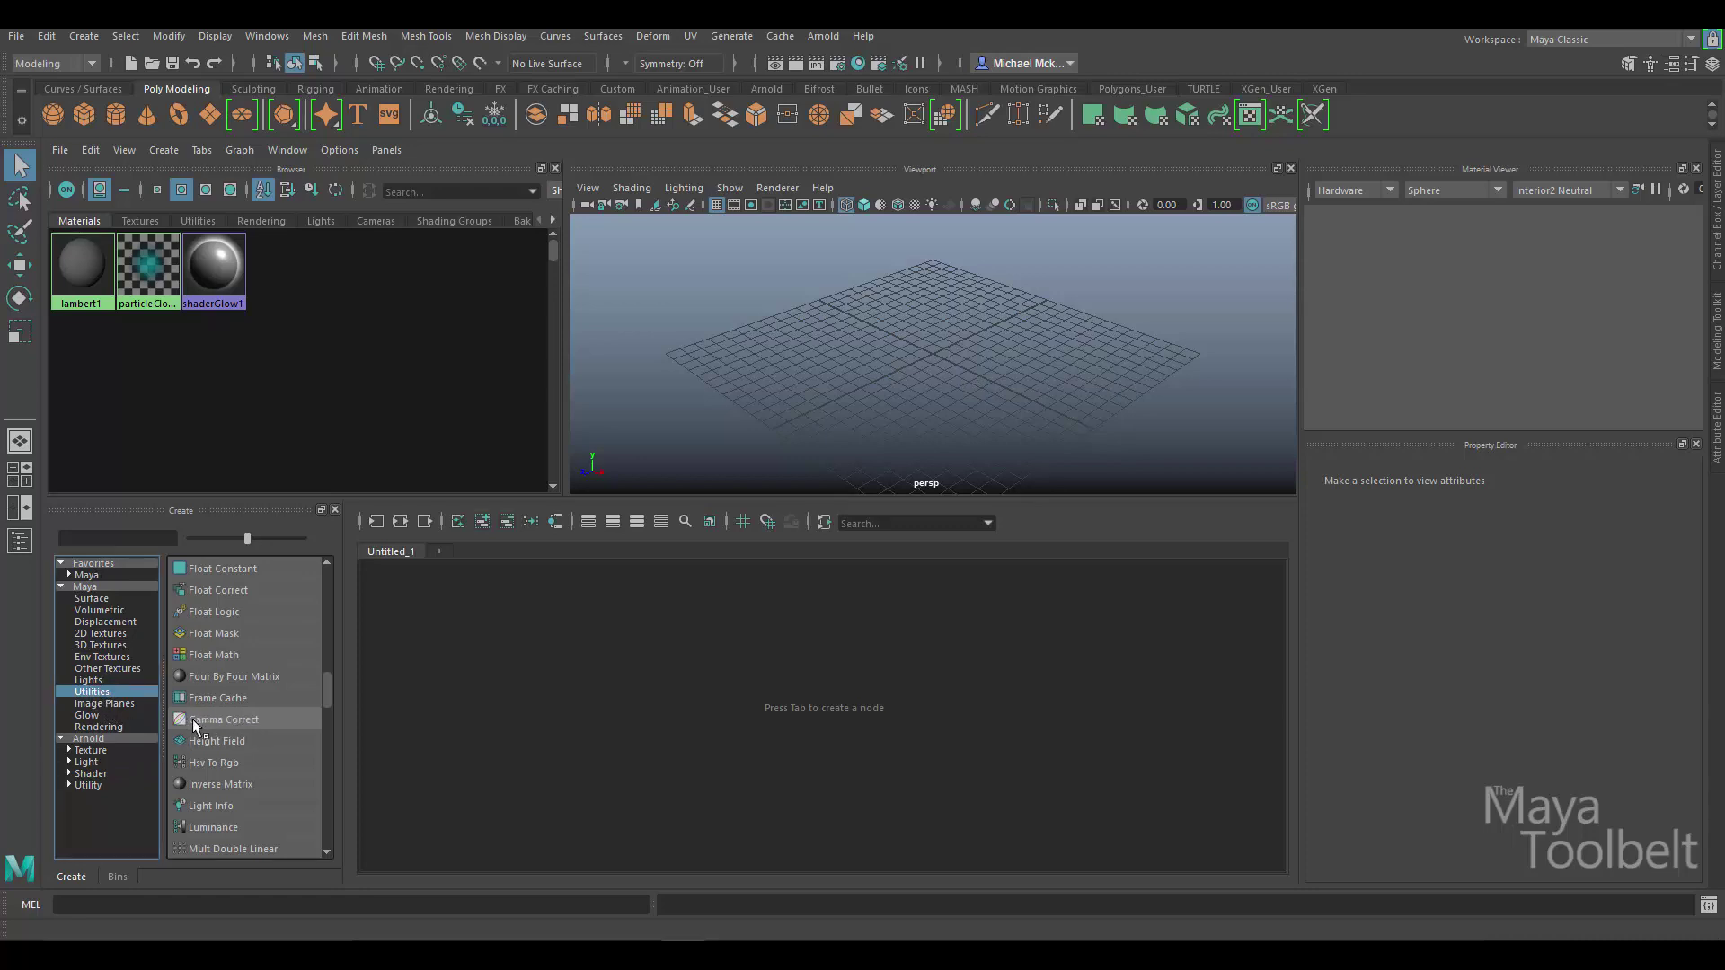
{"action": "left_click", "coordinate": [225, 719]}
{"action": "scroll", "coordinate": [327, 693], "scroll_direction": "up", "scroll_amount": 2}
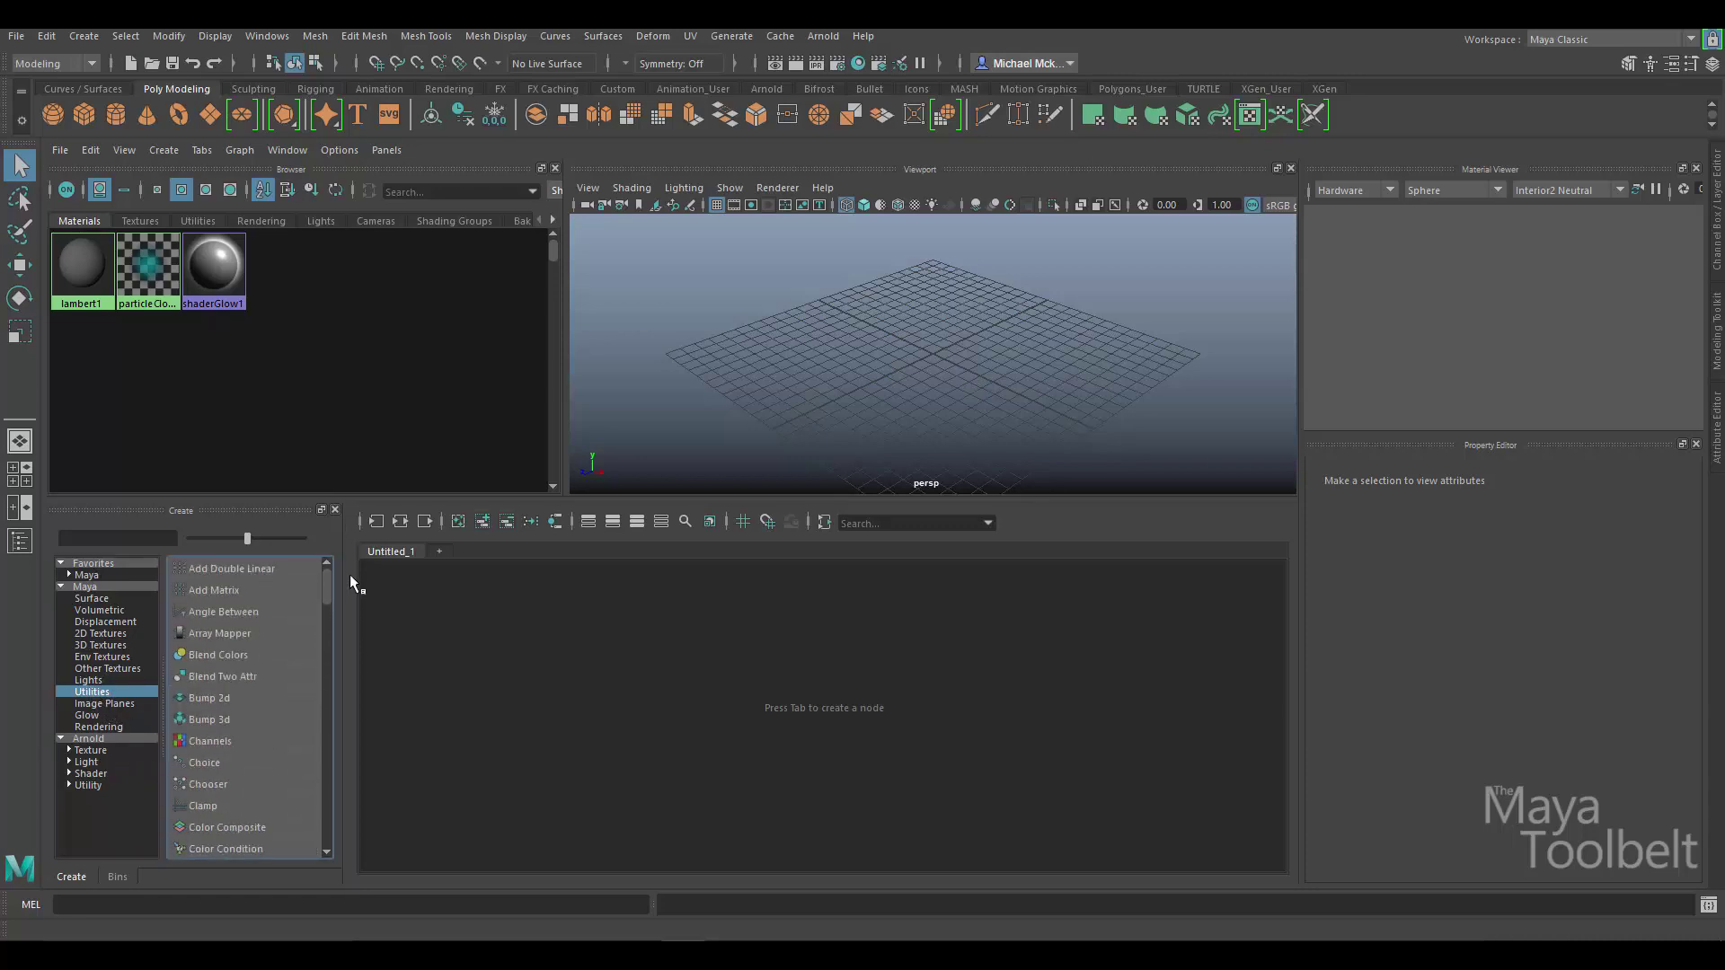
{"action": "scroll", "coordinate": [341, 696], "scroll_direction": "down", "scroll_amount": 2}
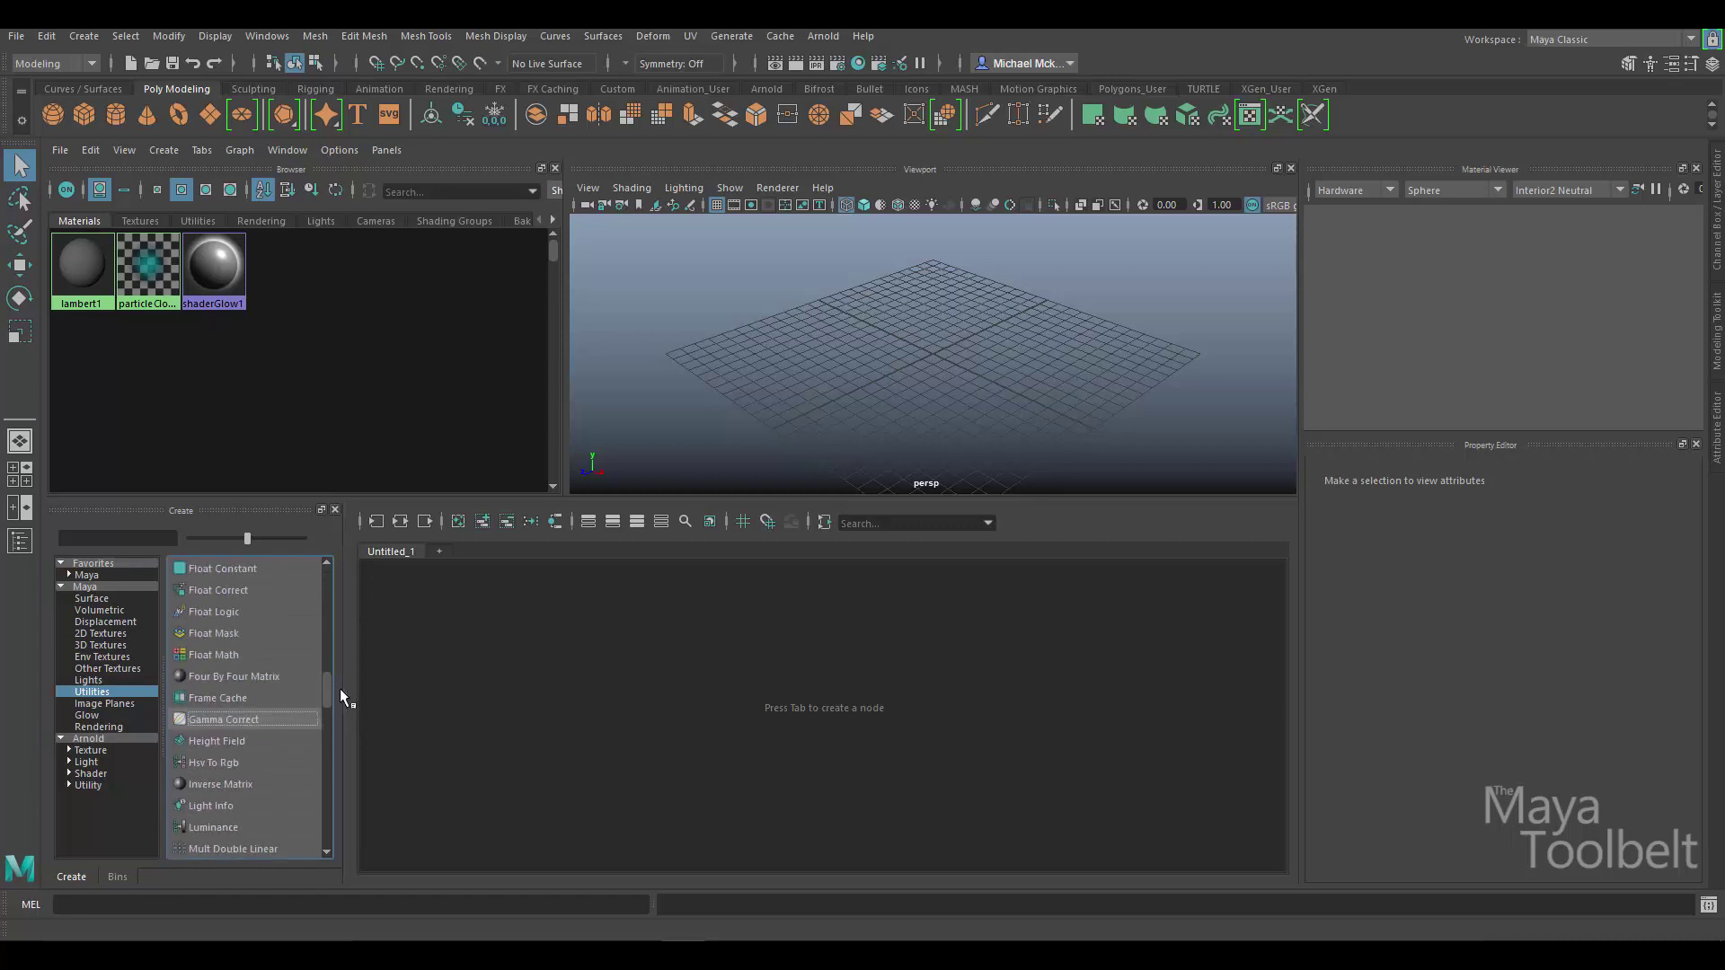
- Create a gammaCorrect node, zoom in on it, and expand its Value input into X, Y, Z ports
{"action": "left_click", "coordinate": [216, 720]}
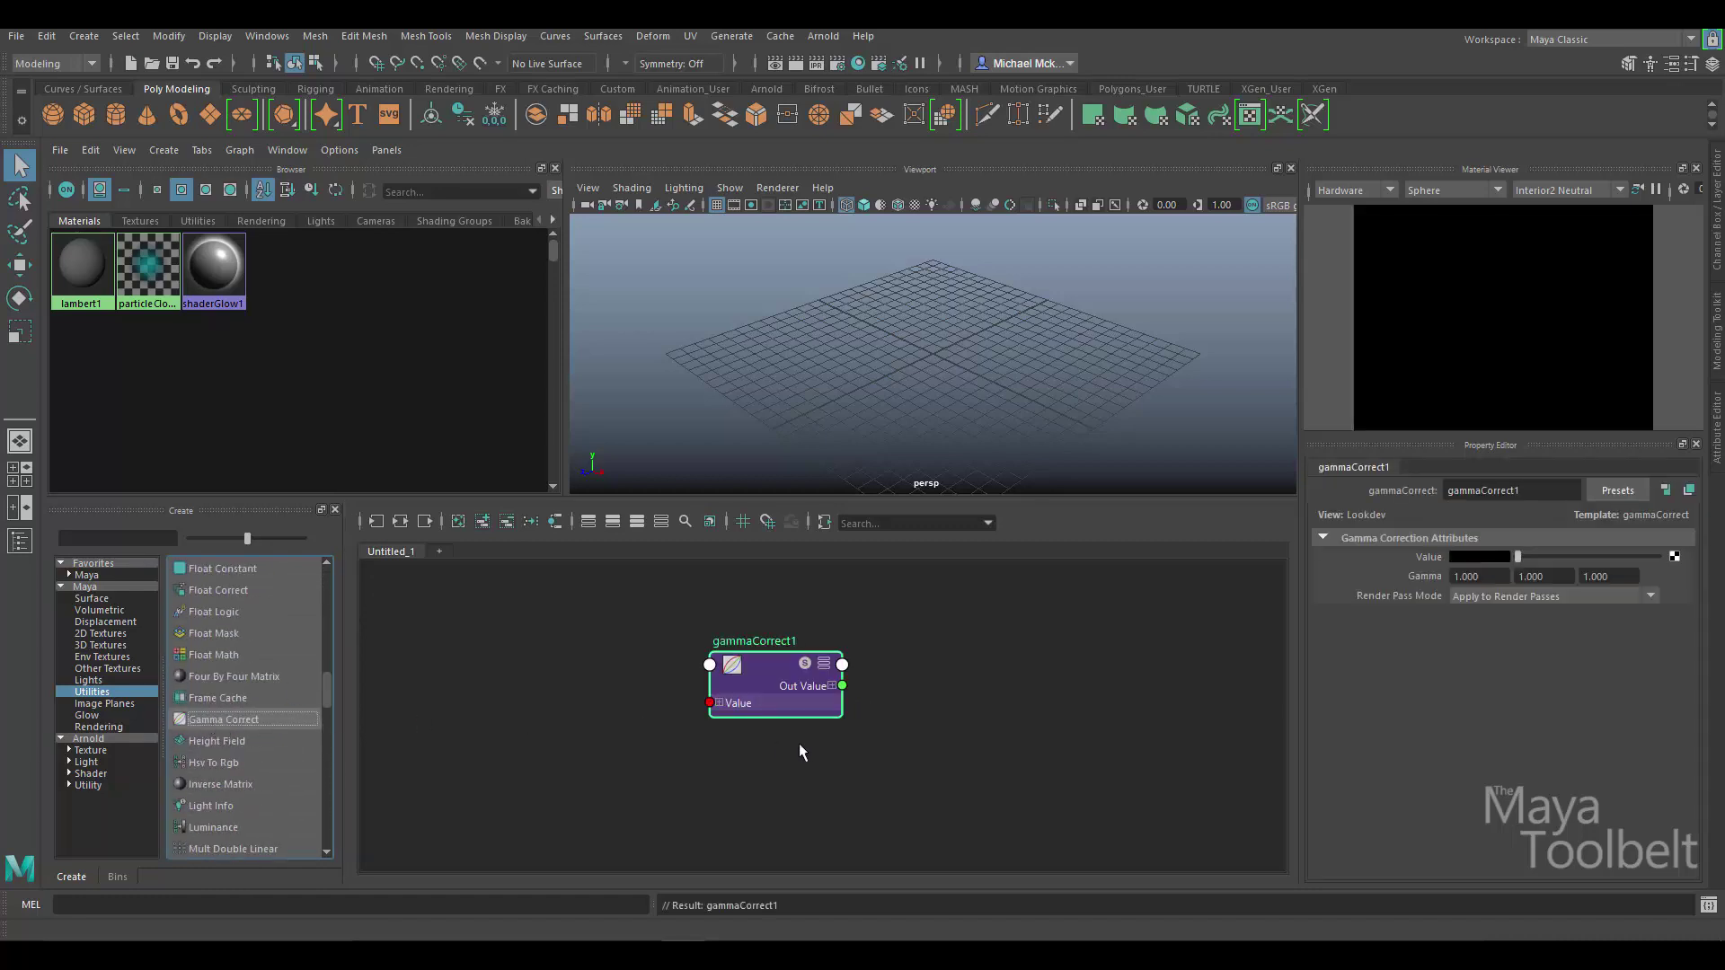
{"action": "right_click_drag", "start_coordinate": [796, 720], "coordinate": [1007, 735], "text": "alt"}
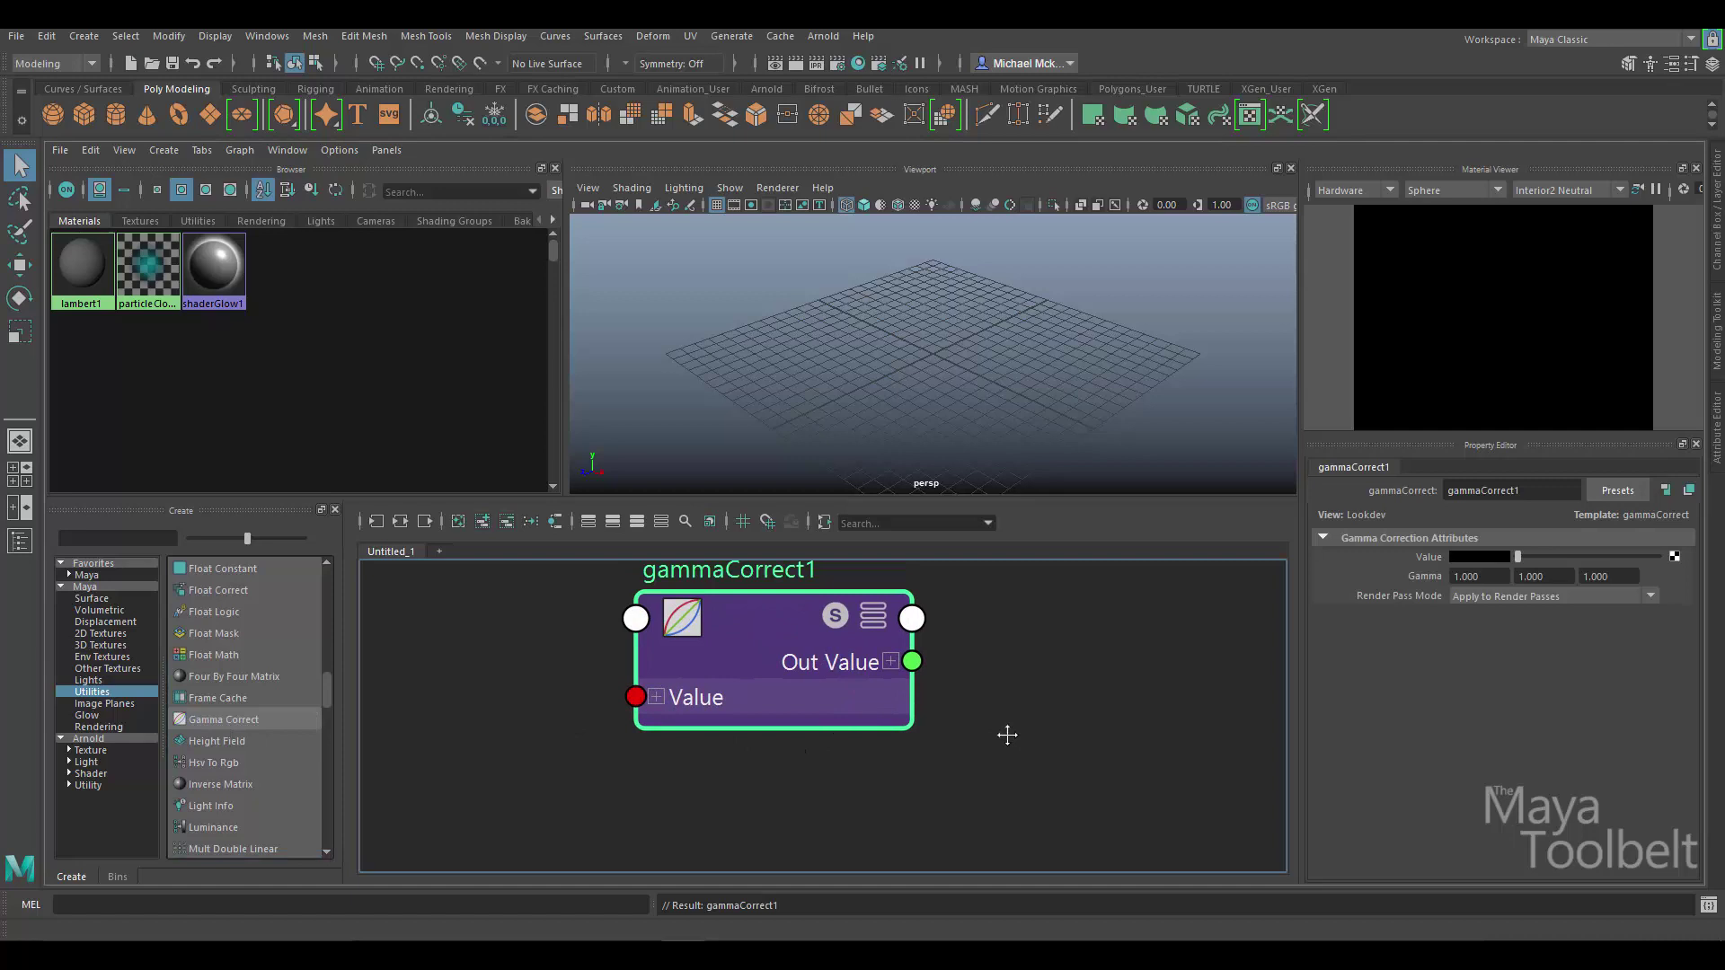
{"action": "middle_click_drag", "start_coordinate": [1008, 735], "coordinate": [1014, 777], "text": "alt"}
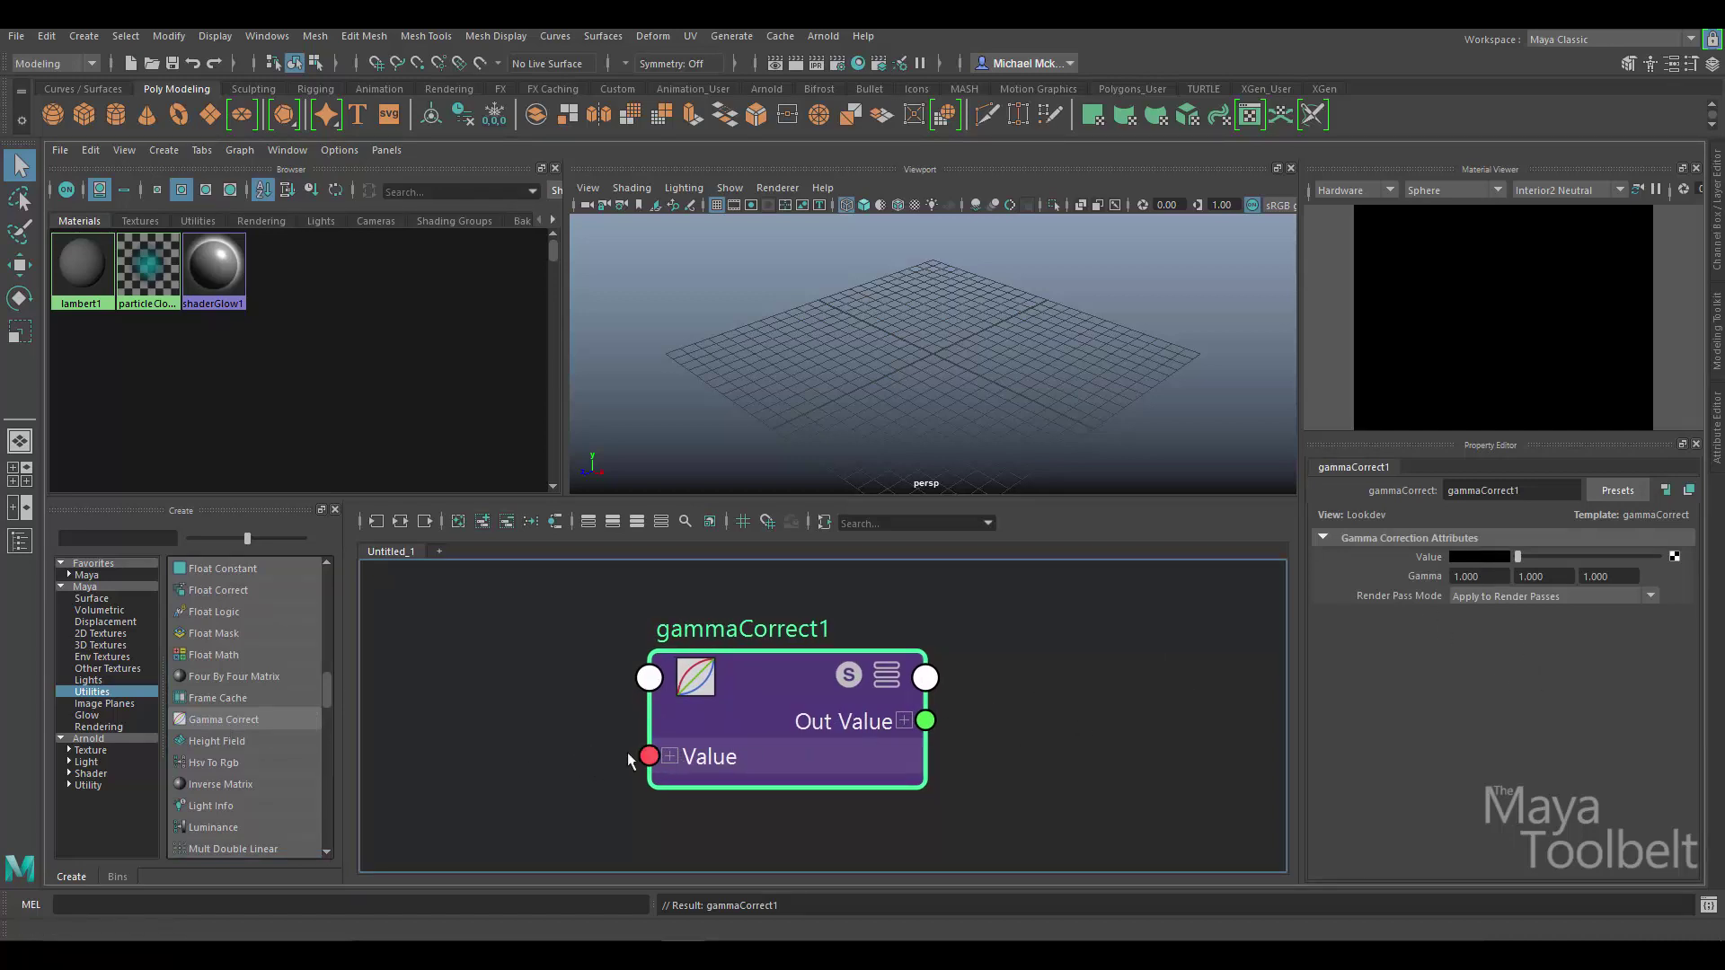
{"action": "left_click", "coordinate": [670, 754]}
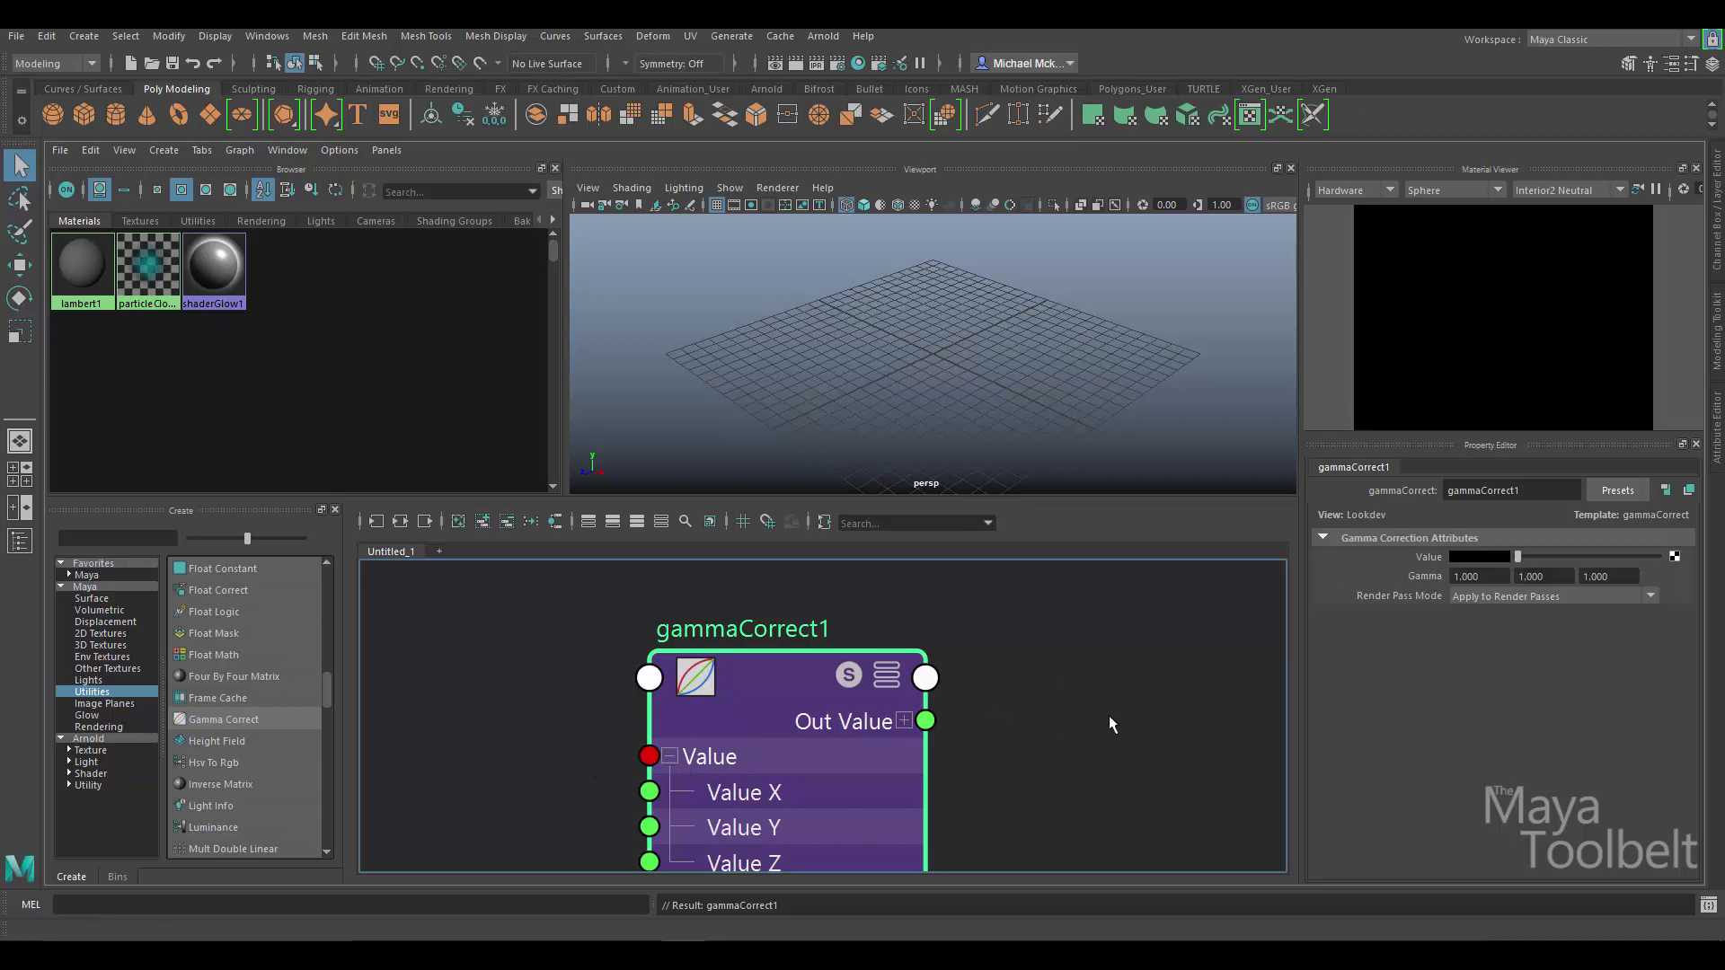
{"action": "scroll", "coordinate": [1103, 716], "scroll_direction": "down", "scroll_amount": 2}
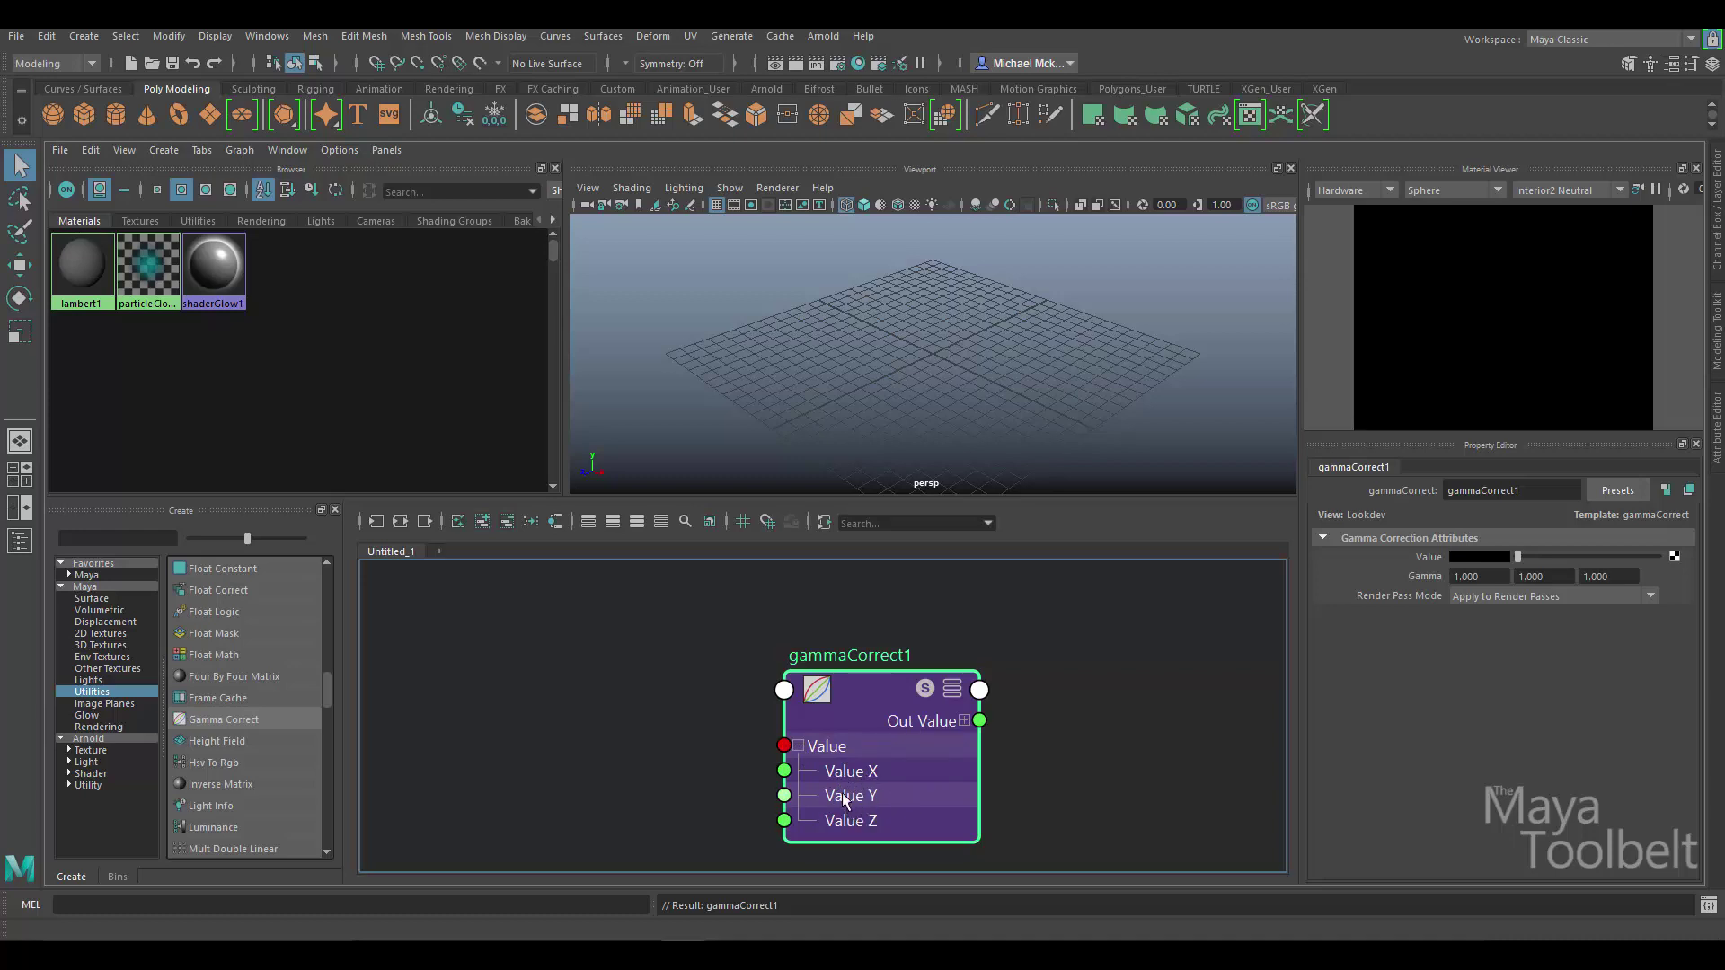
- Collapse the Value and Out Value ports, frame gammaCorrect1, and move it down-left
{"action": "left_click", "coordinate": [798, 747]}
{"action": "left_click", "coordinate": [964, 721]}
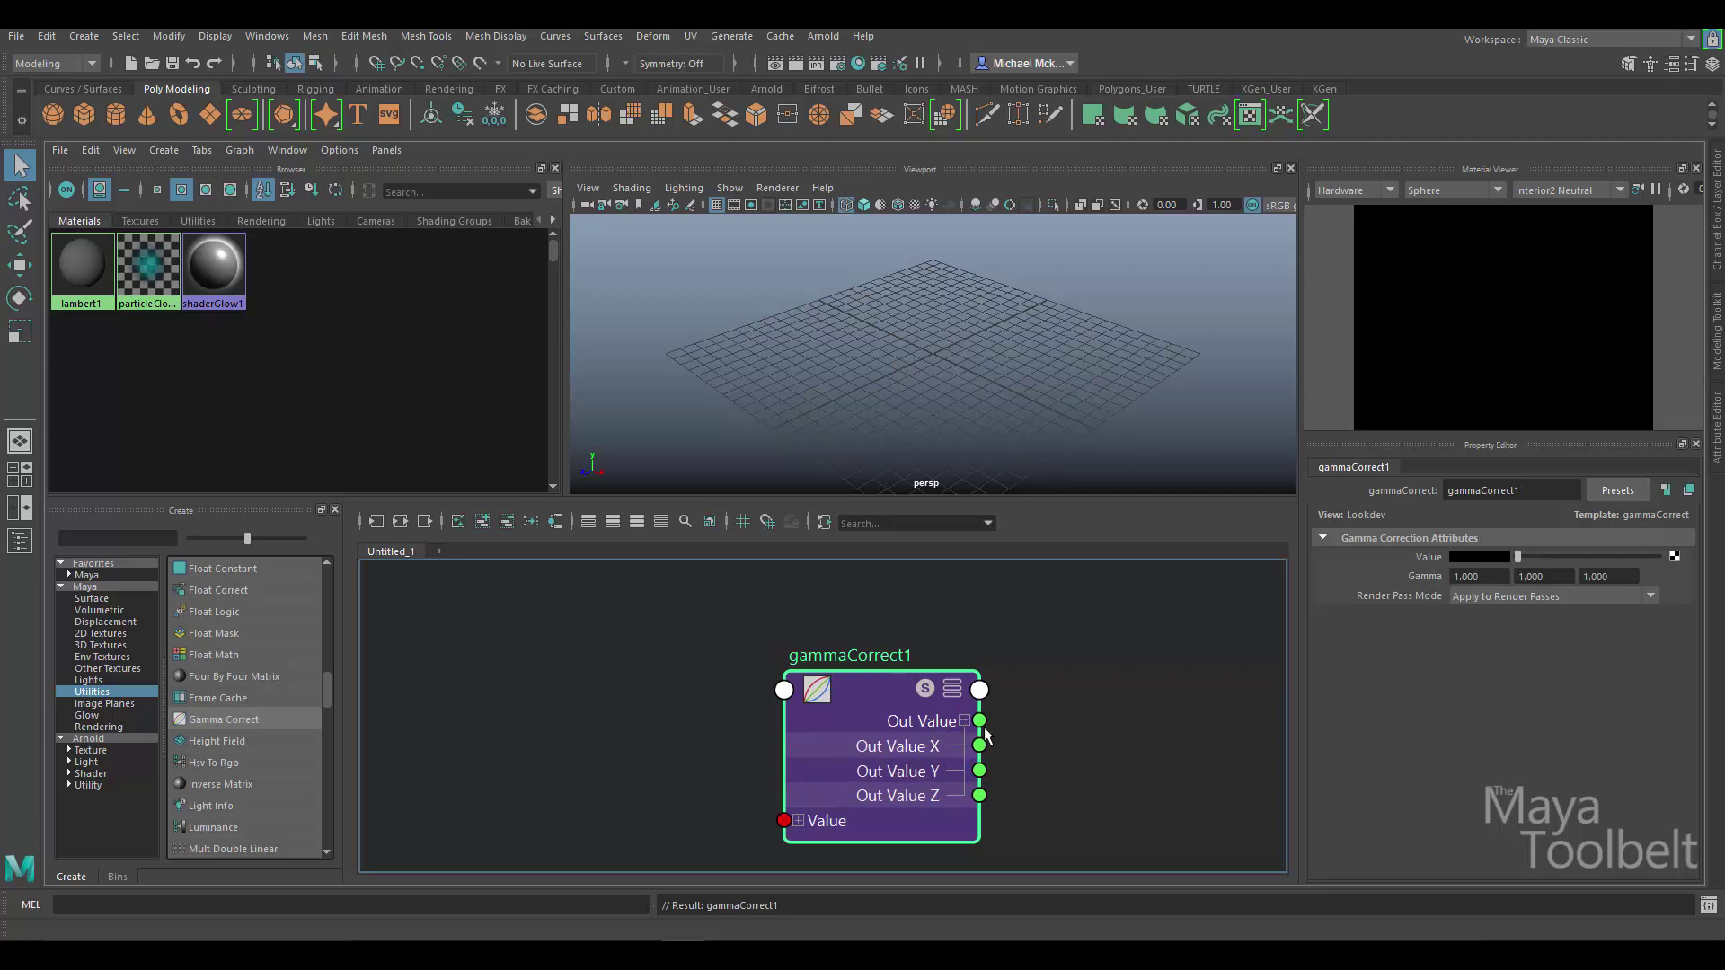
{"action": "left_click", "coordinate": [964, 721]}
{"action": "key", "text": "f"}
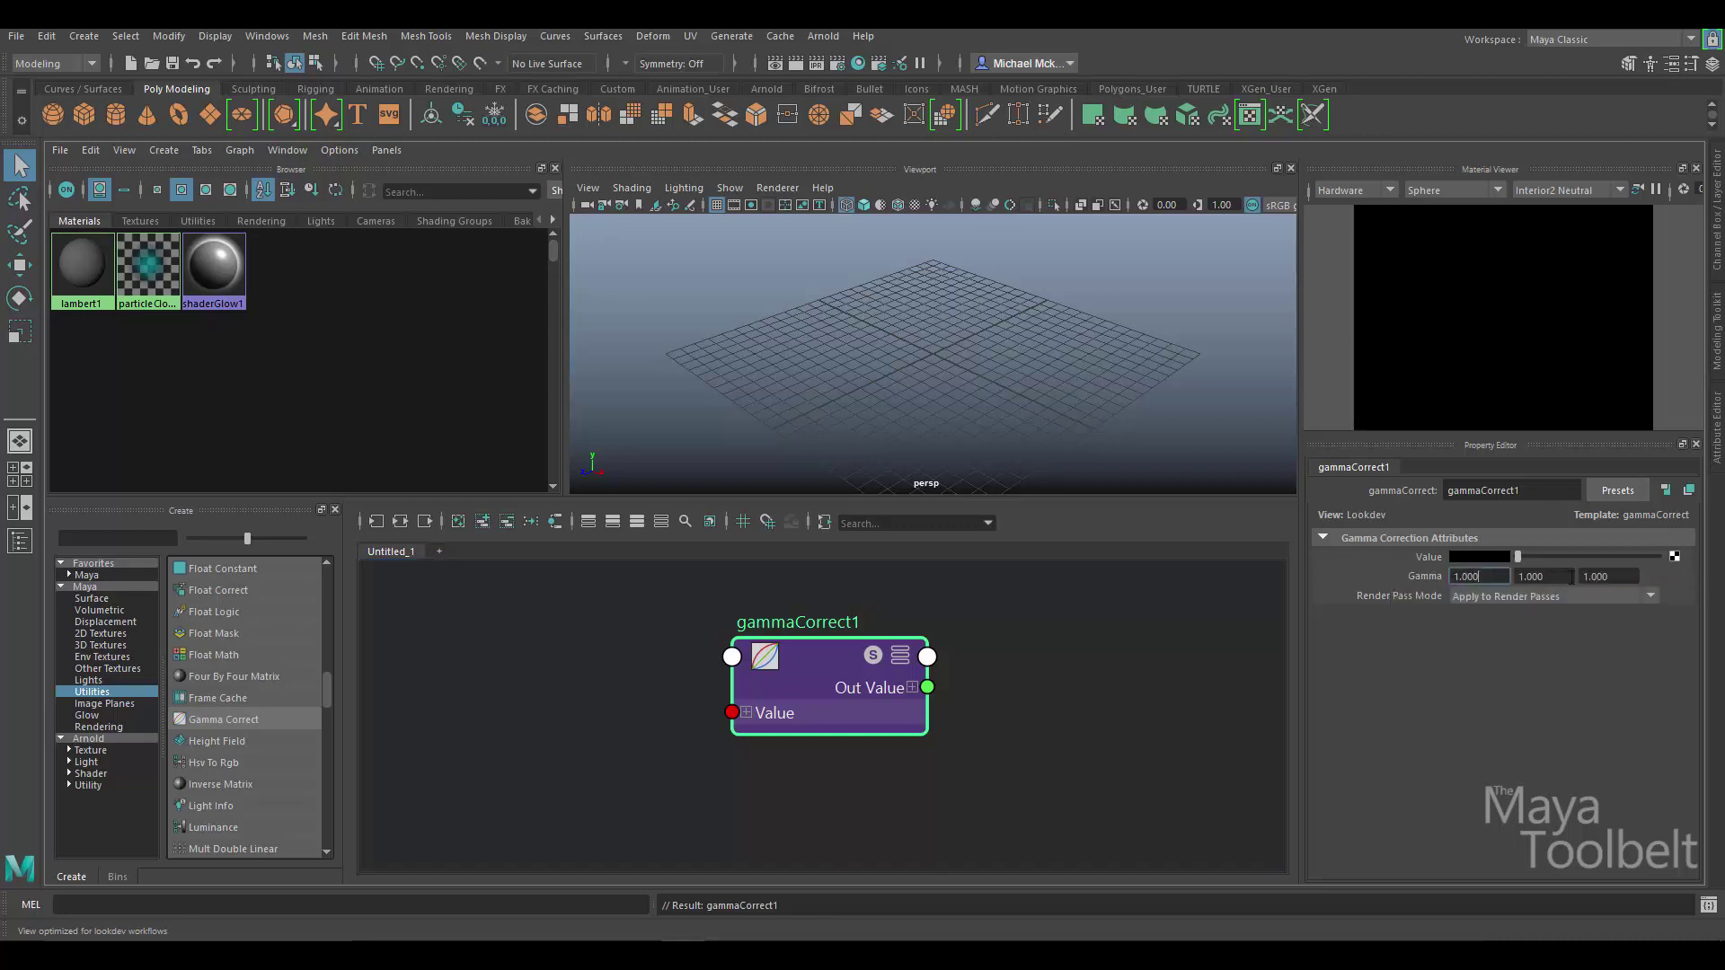
{"action": "left_click", "coordinate": [1609, 576]}
{"action": "left_click_drag", "start_coordinate": [798, 663], "coordinate": [701, 717]}
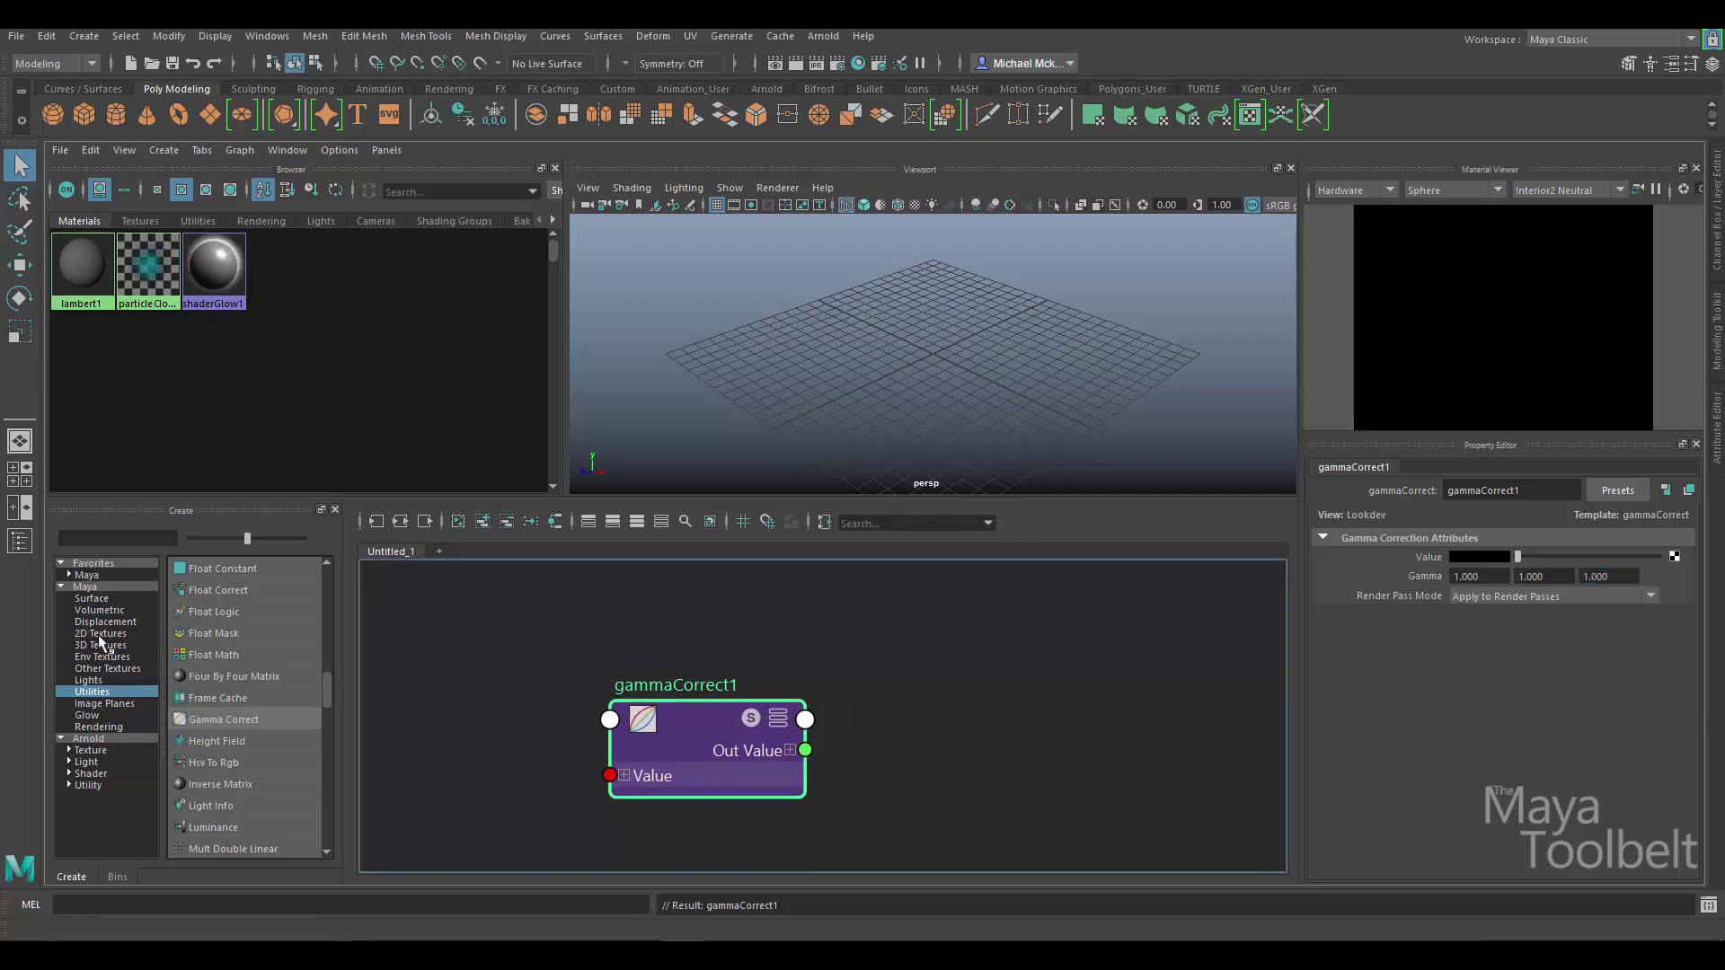
- Create a Blinn material from the Surface list and move gammaCorrect1 to its left
{"action": "left_click", "coordinate": [89, 598]}
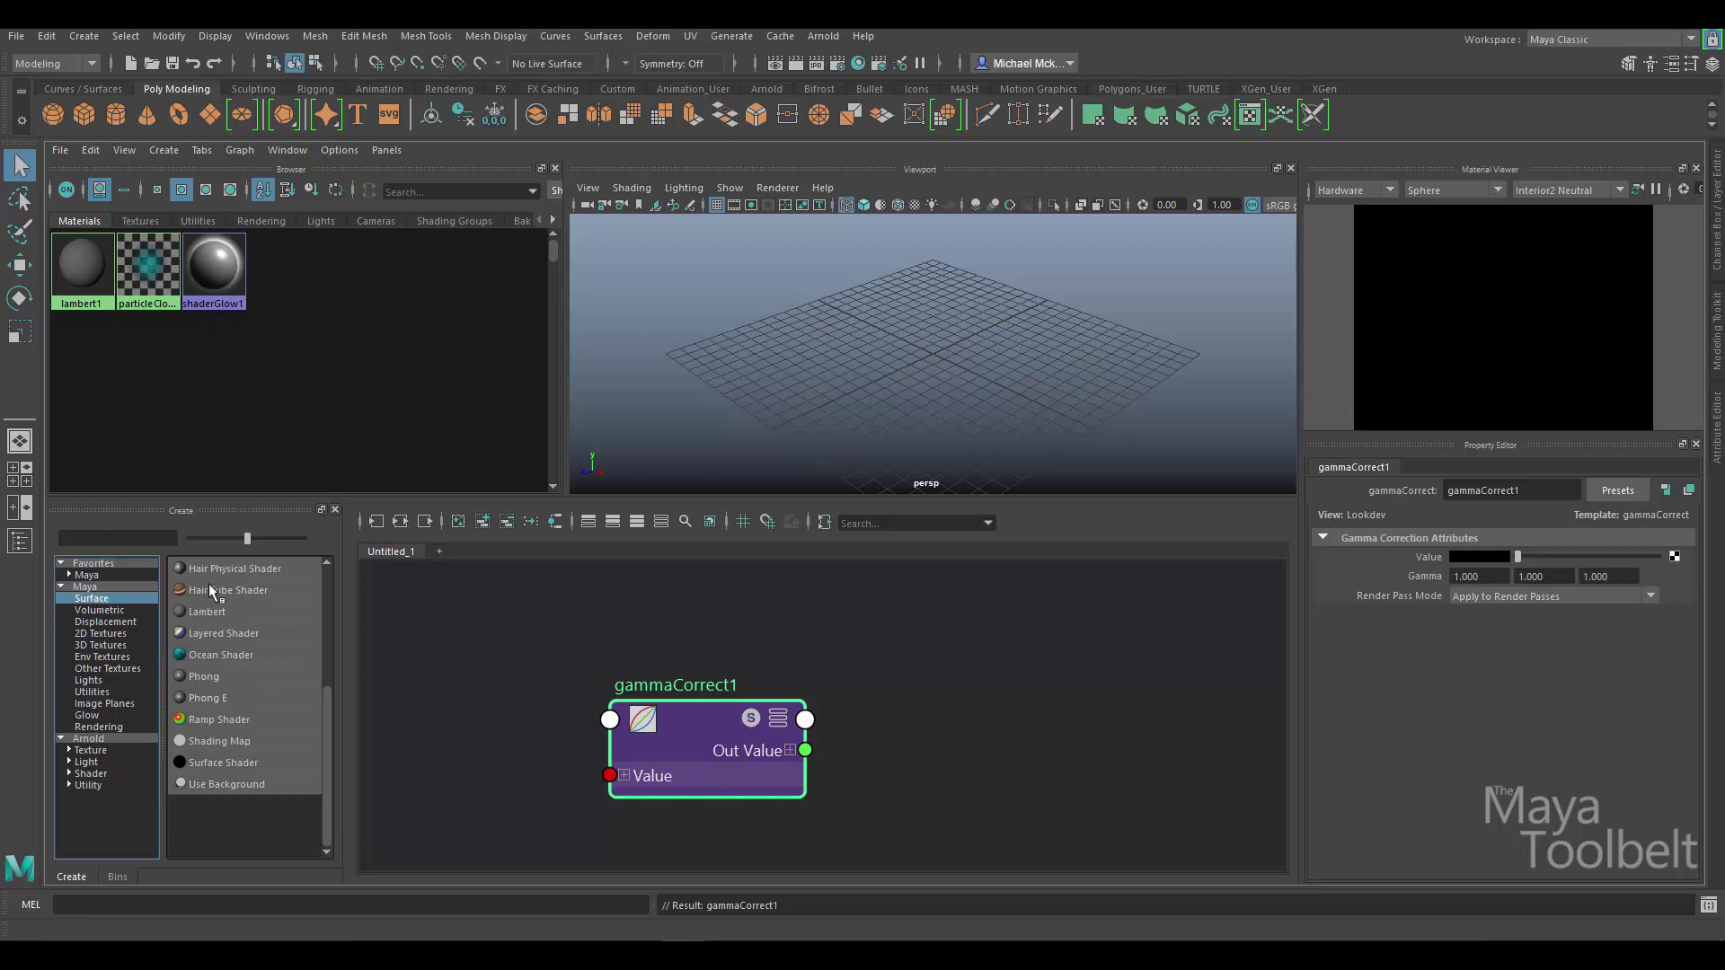
{"action": "scroll", "coordinate": [247, 648], "scroll_direction": "up", "scroll_amount": 3}
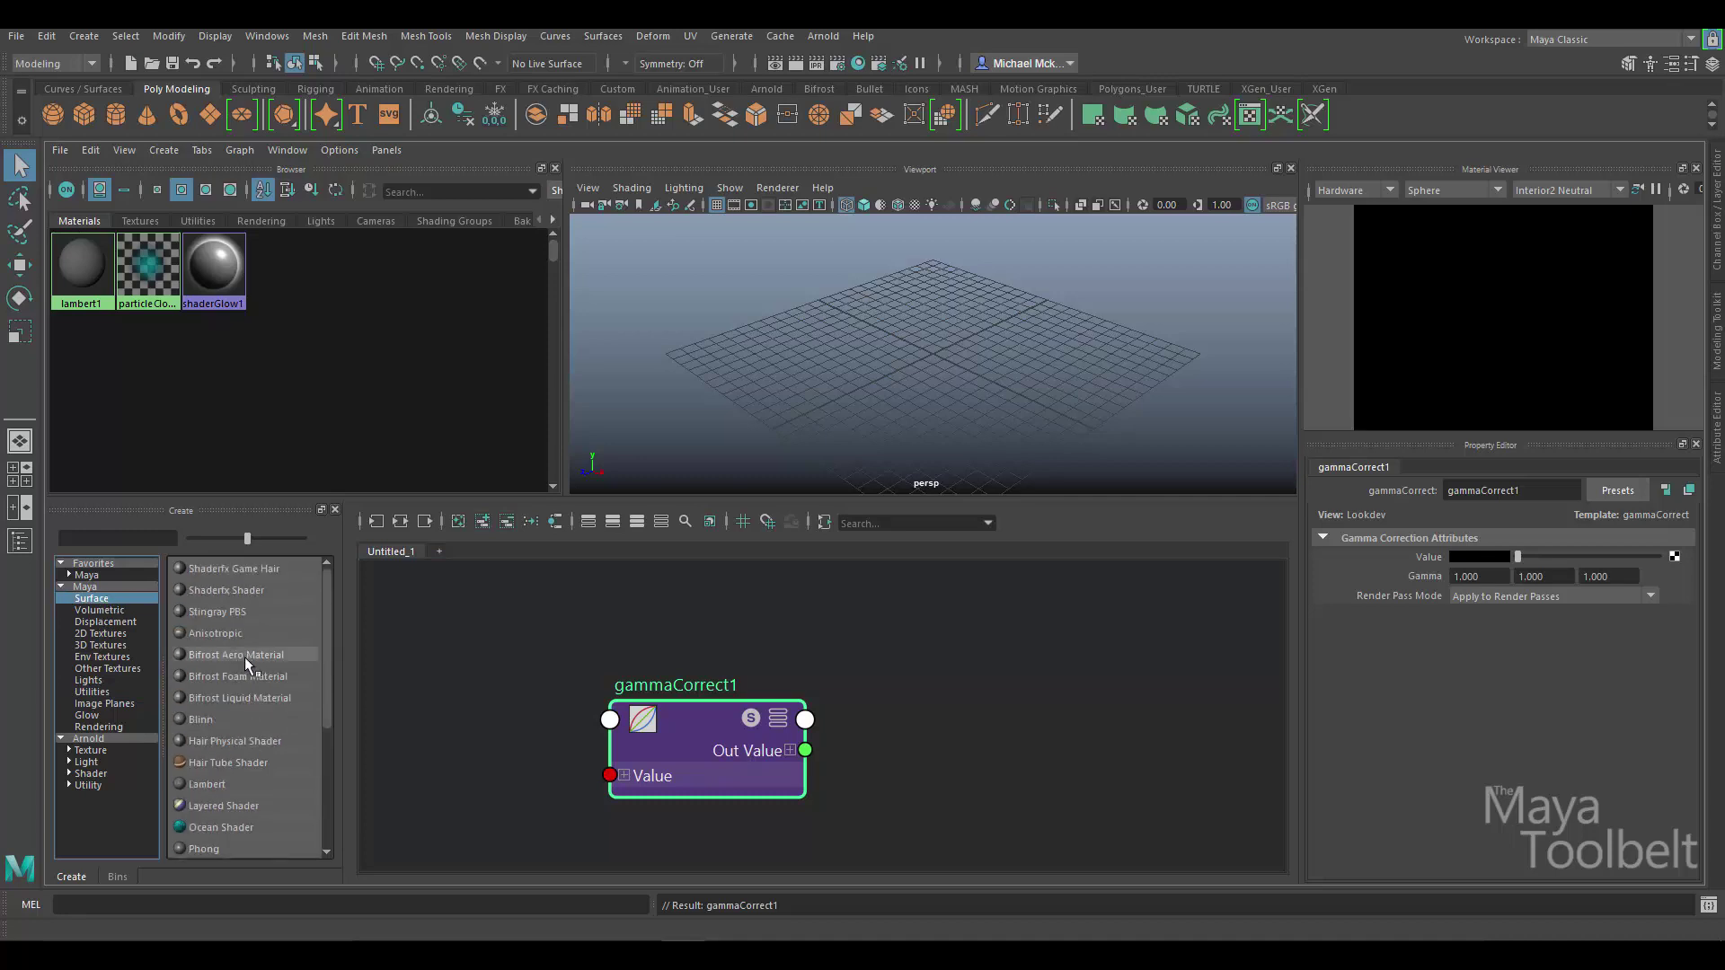
{"action": "left_click", "coordinate": [205, 719]}
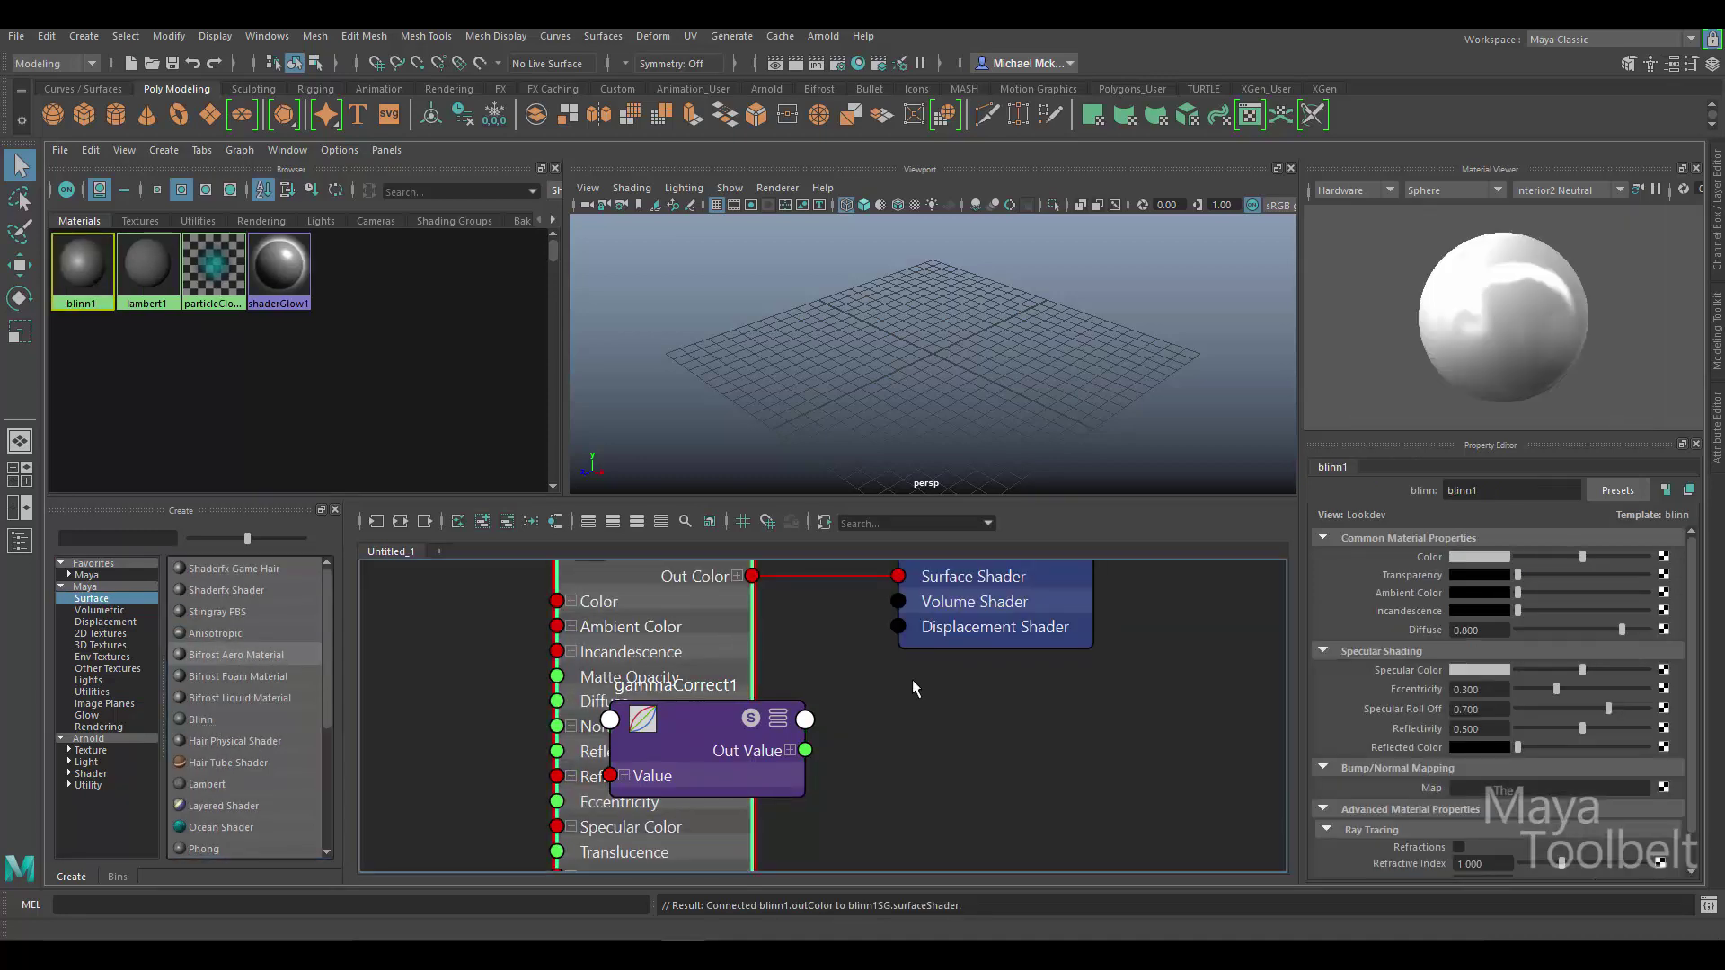
{"action": "scroll", "coordinate": [913, 679], "scroll_direction": "down", "scroll_amount": 3}
{"action": "left_click_drag", "start_coordinate": [764, 684], "coordinate": [510, 719]}
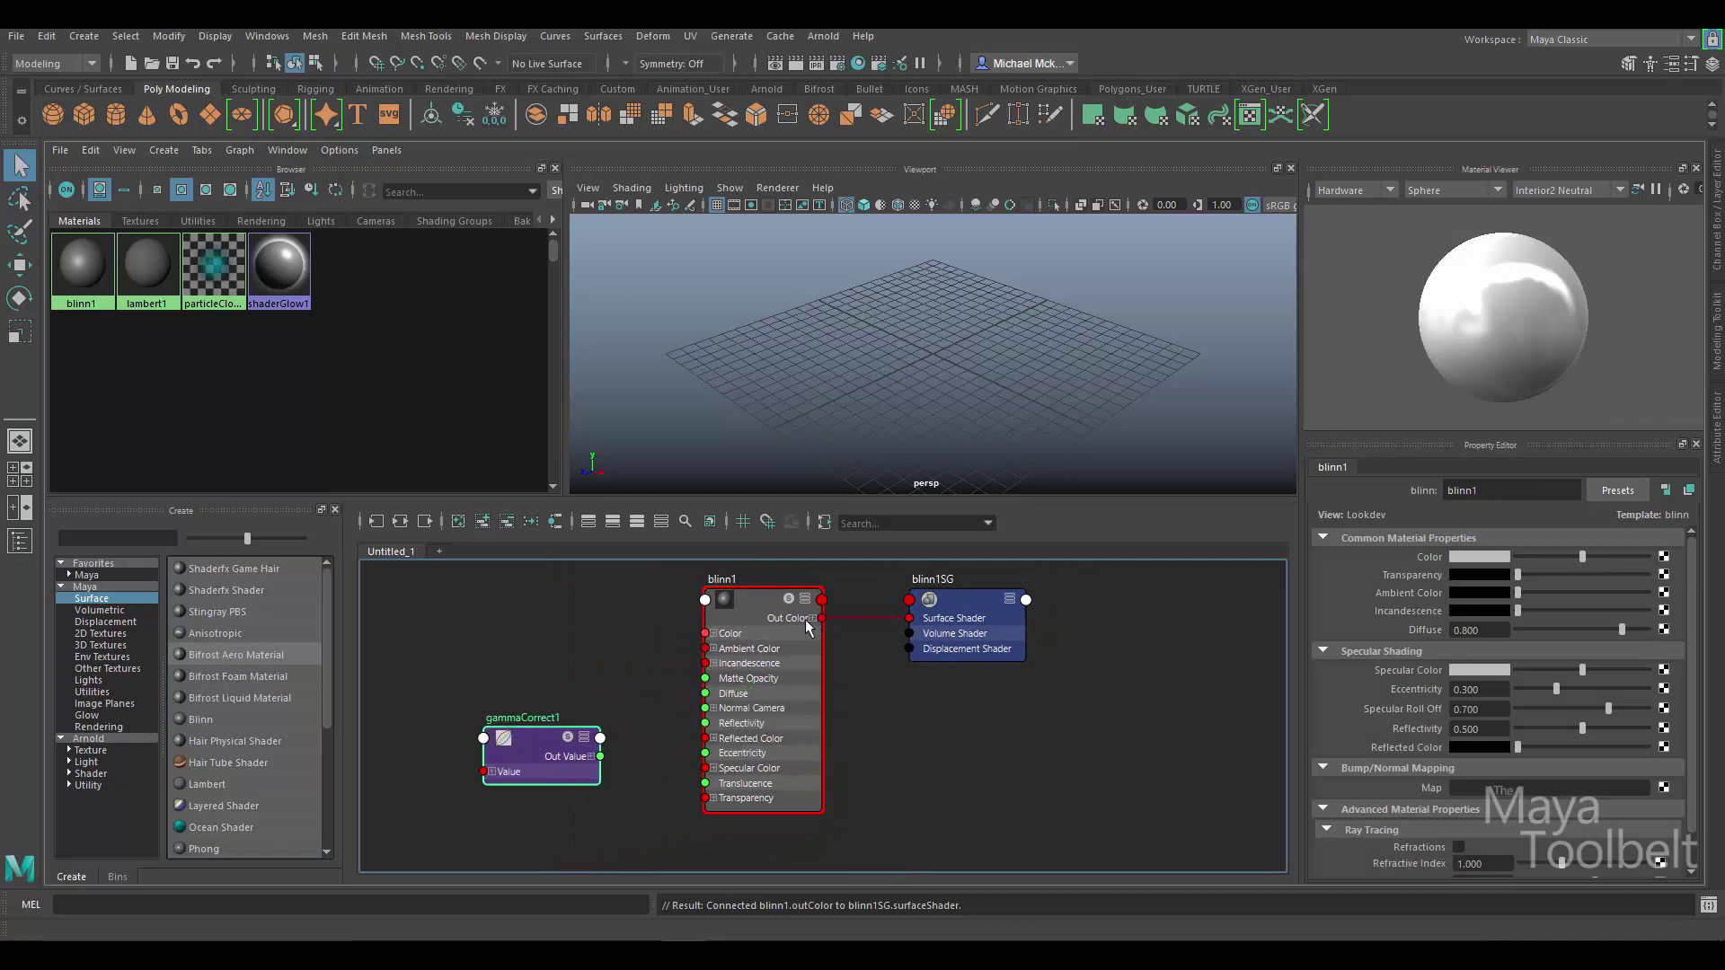
- Create a polygon sphere, assign blinn1 to it, and turn on textured shading
{"action": "left_click", "coordinate": [83, 36]}
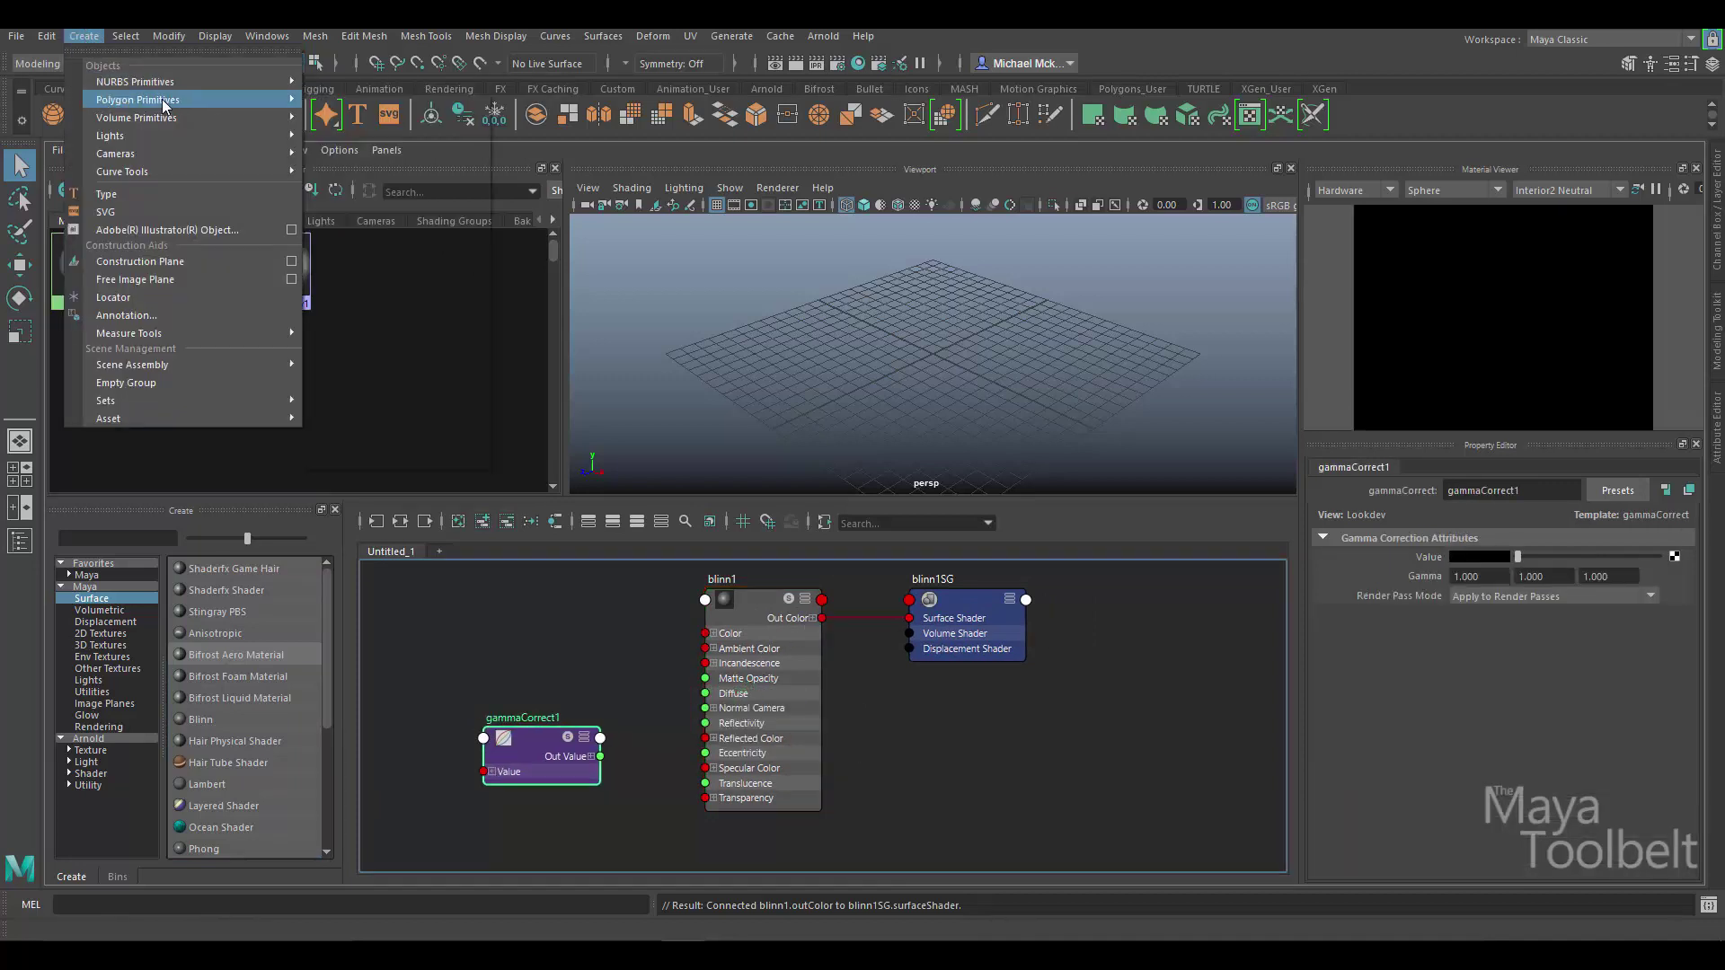
{"action": "mouse_move", "coordinate": [253, 99]}
{"action": "left_click", "coordinate": [335, 114]}
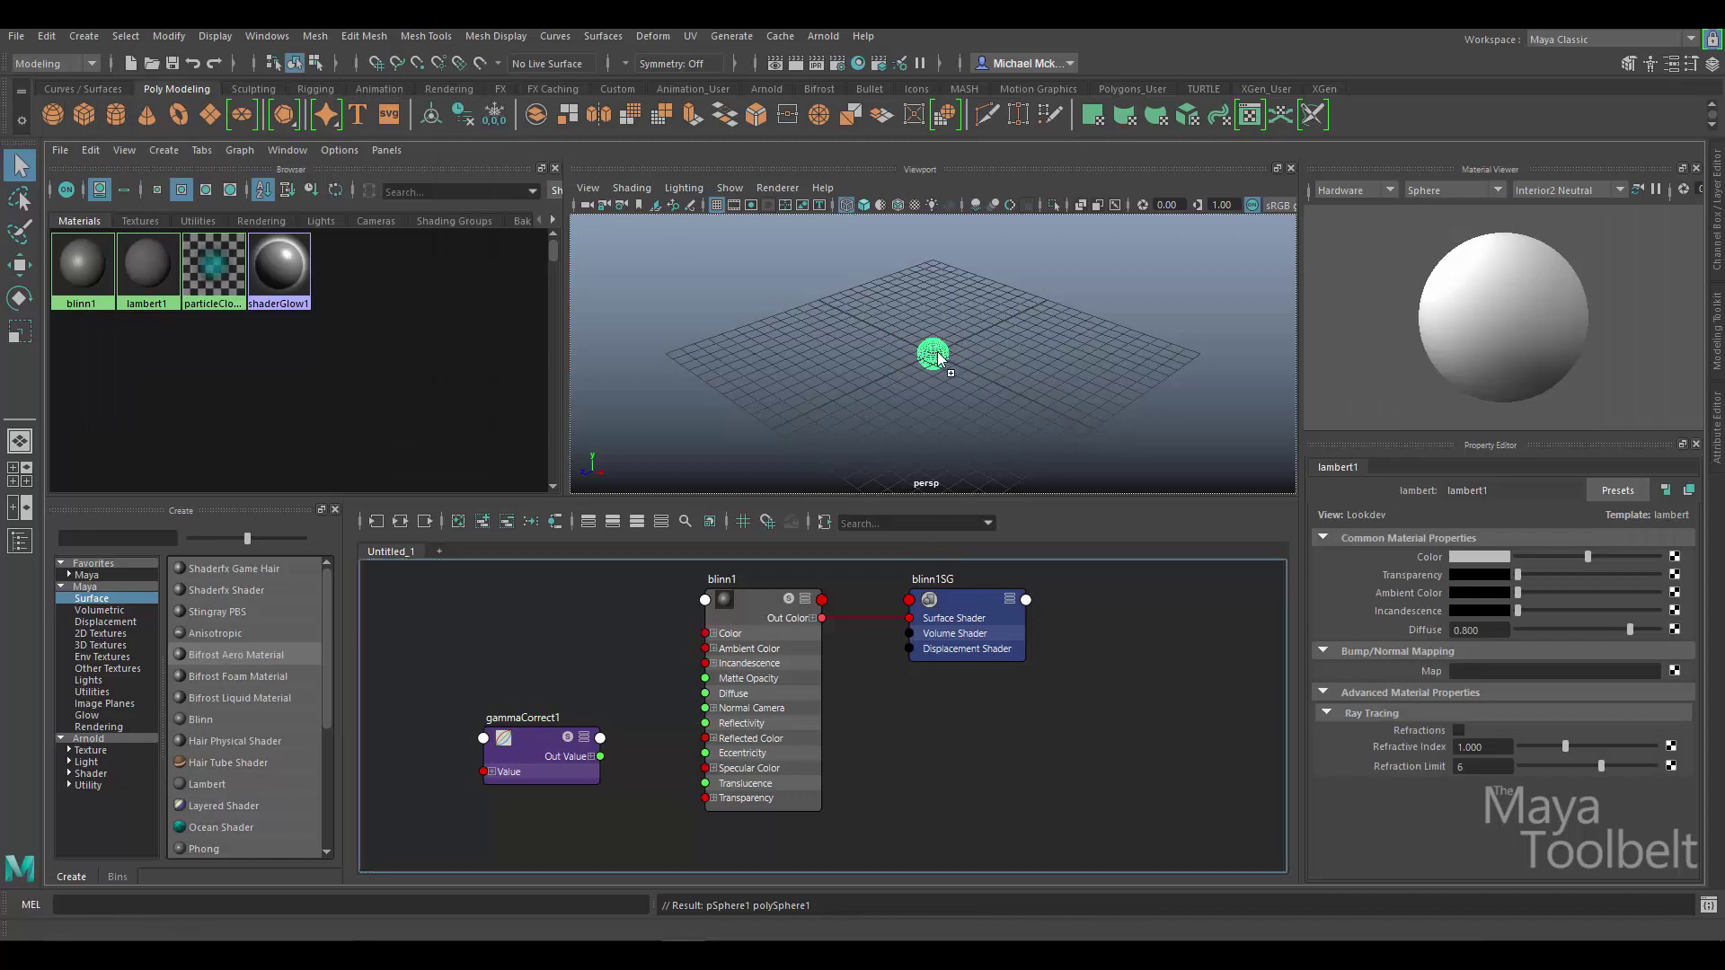
{"action": "middle_click_drag", "start_coordinate": [938, 357], "coordinate": [938, 360]}
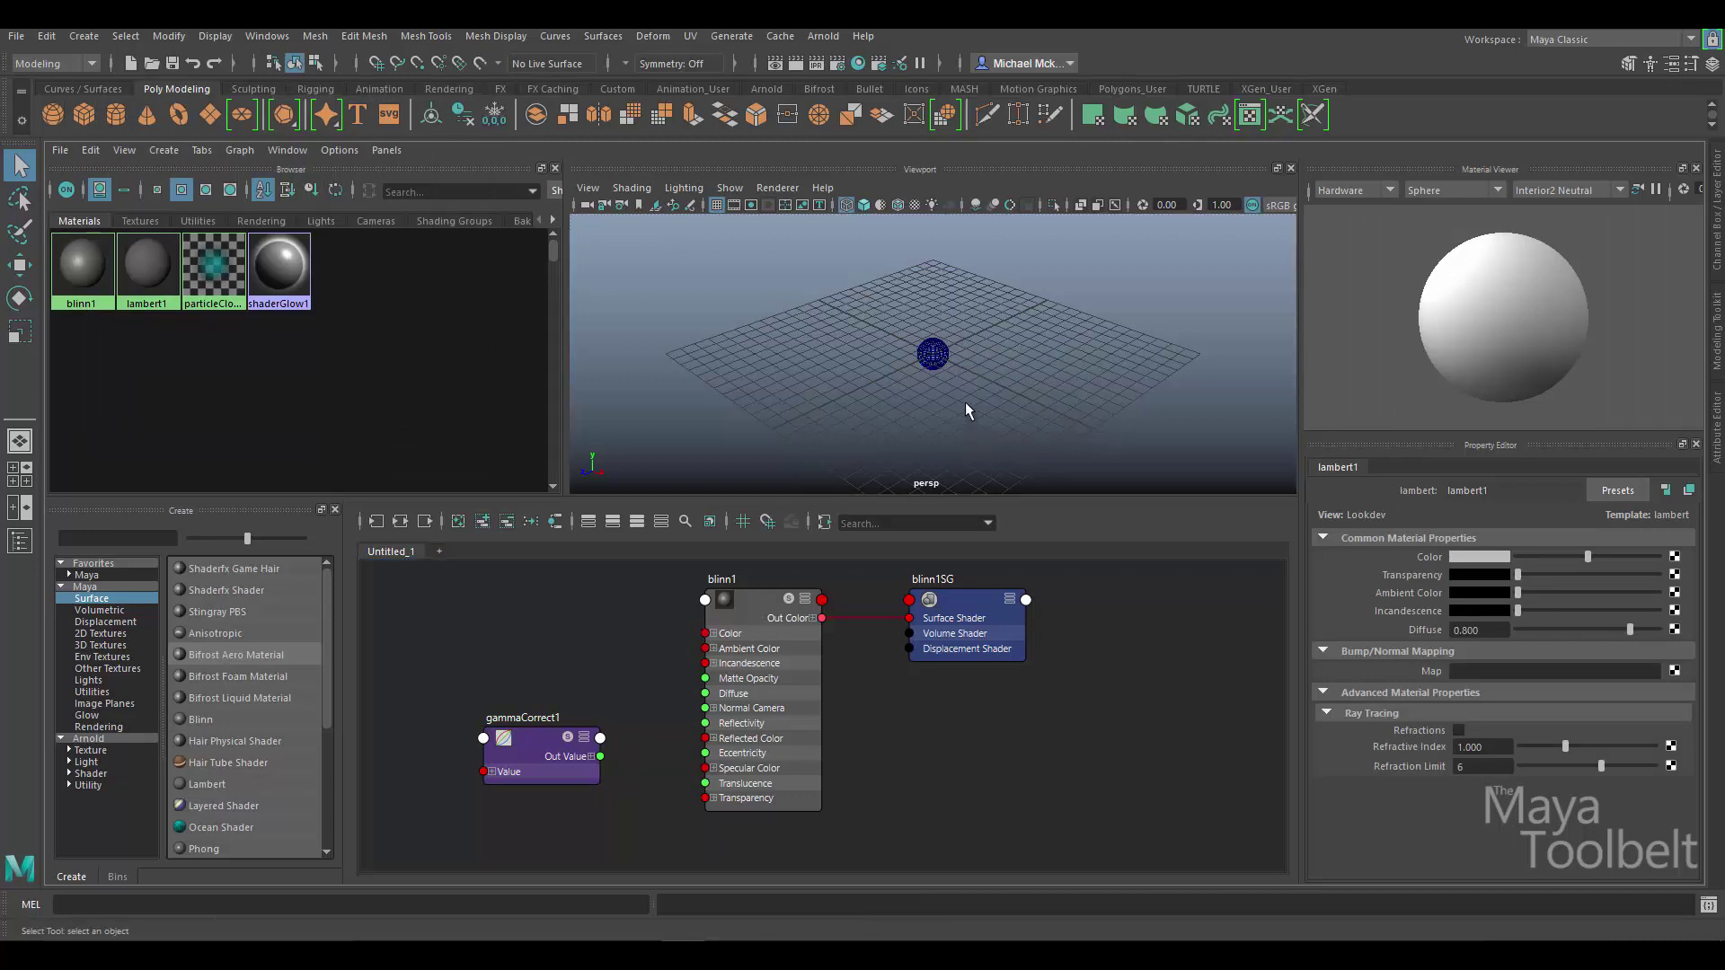
{"action": "key", "text": "6"}
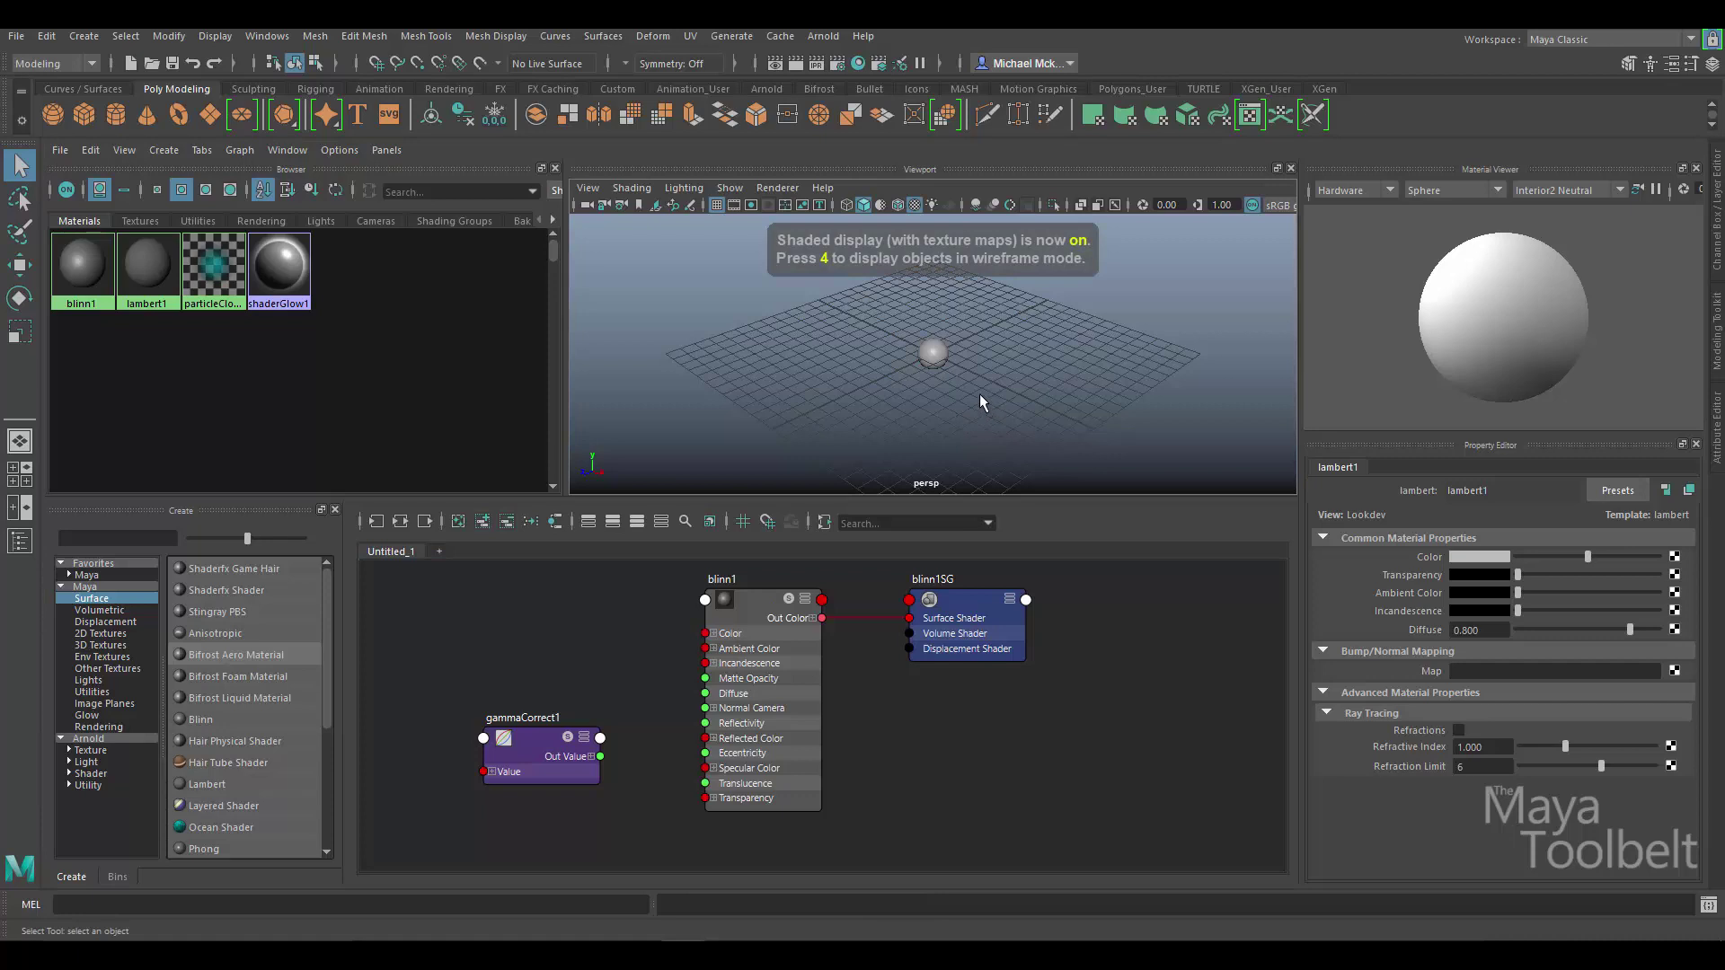
- Scale the sphere up uniformly to a large size
{"action": "left_click", "coordinate": [932, 355]}
{"action": "key", "text": "r"}
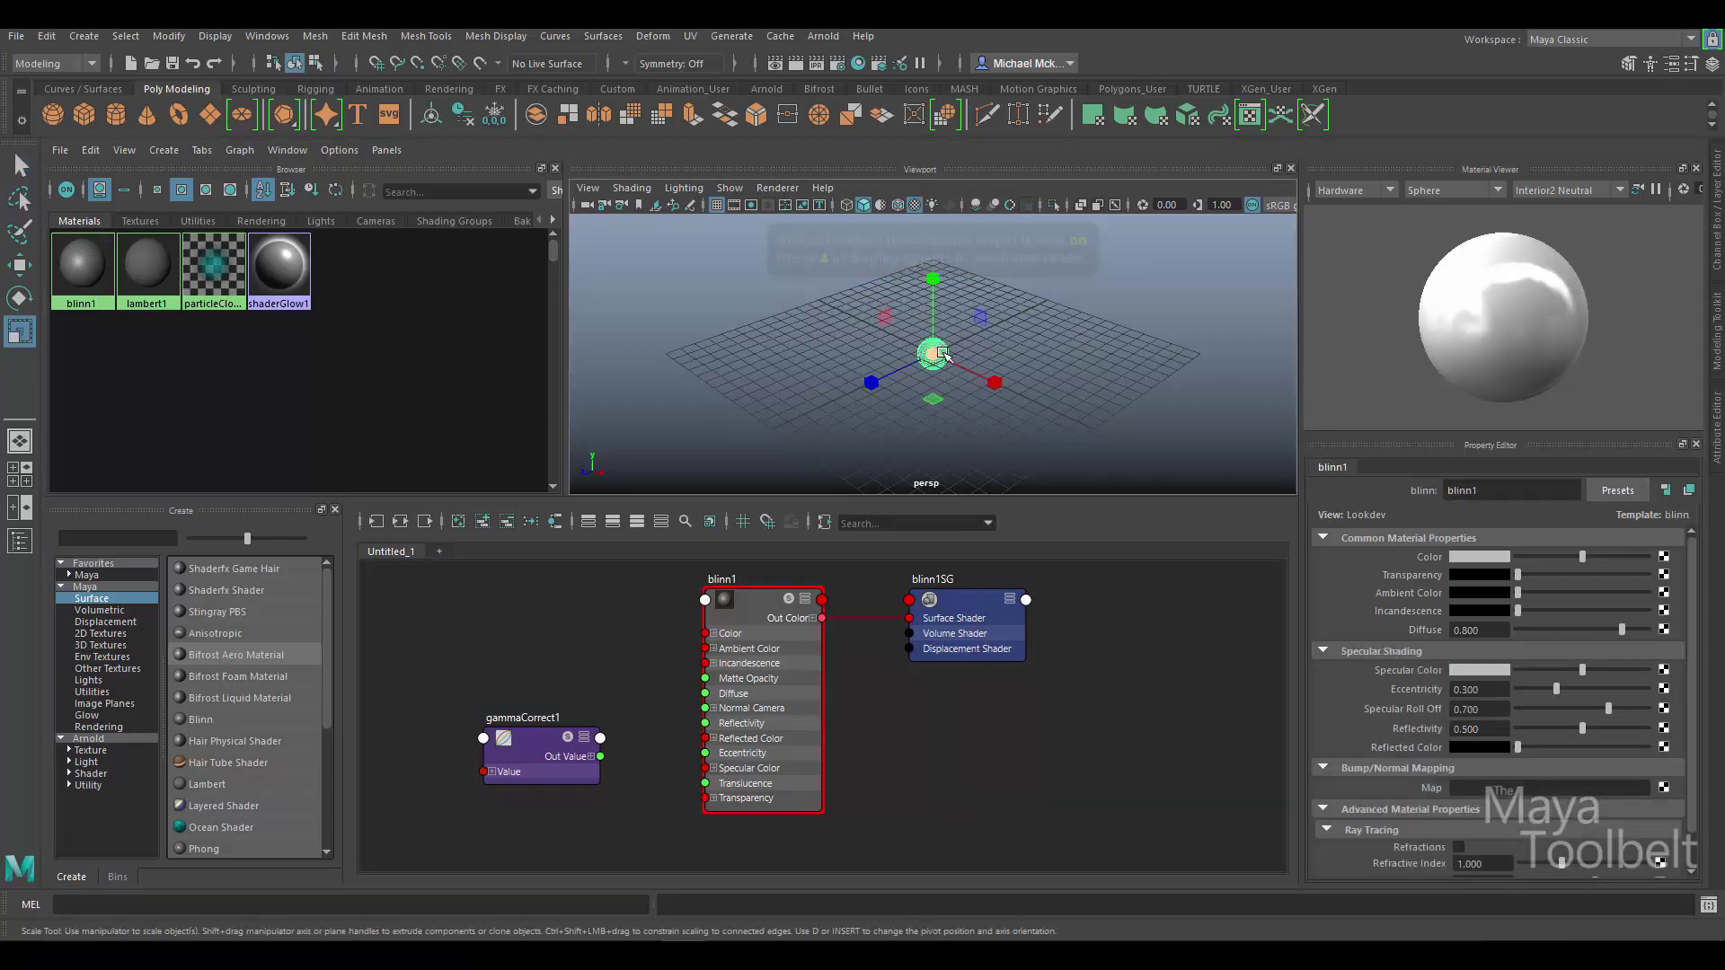
{"action": "left_click_drag", "start_coordinate": [937, 363], "coordinate": [1149, 343]}
{"action": "left_click", "coordinate": [1148, 342]}
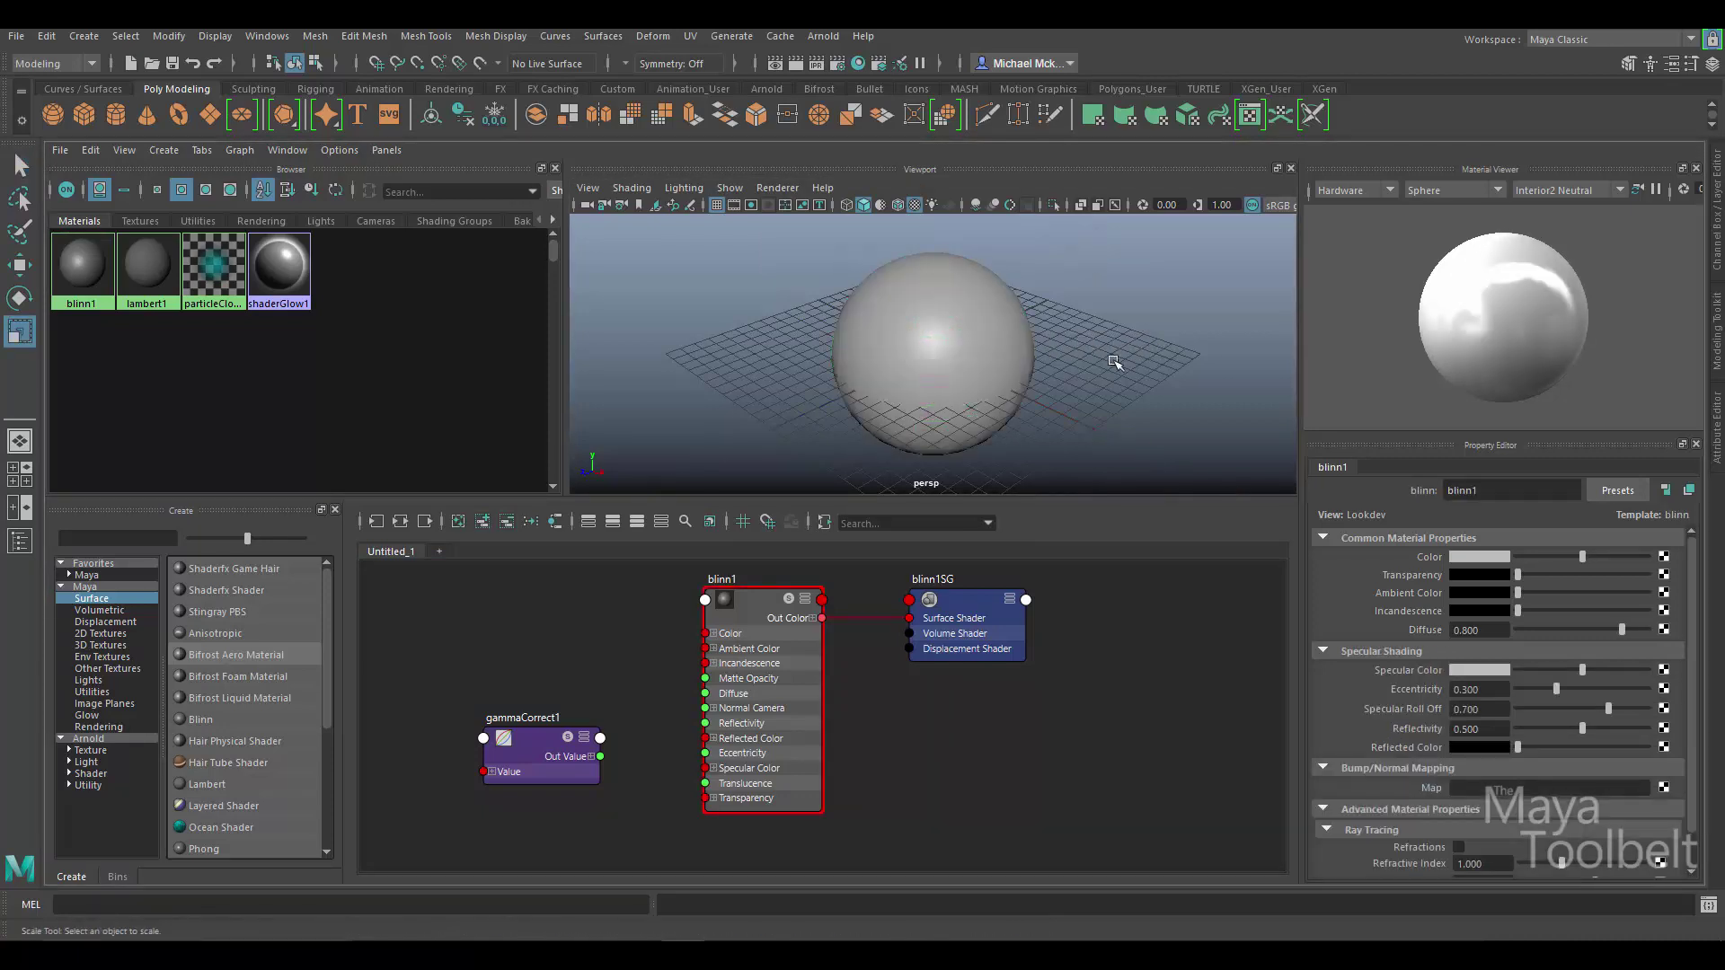
- Shift blinn1 and blinn1SG right and nudge gammaCorrect1 up in the graph
{"action": "left_click_drag", "start_coordinate": [758, 619], "coordinate": [1025, 598]}
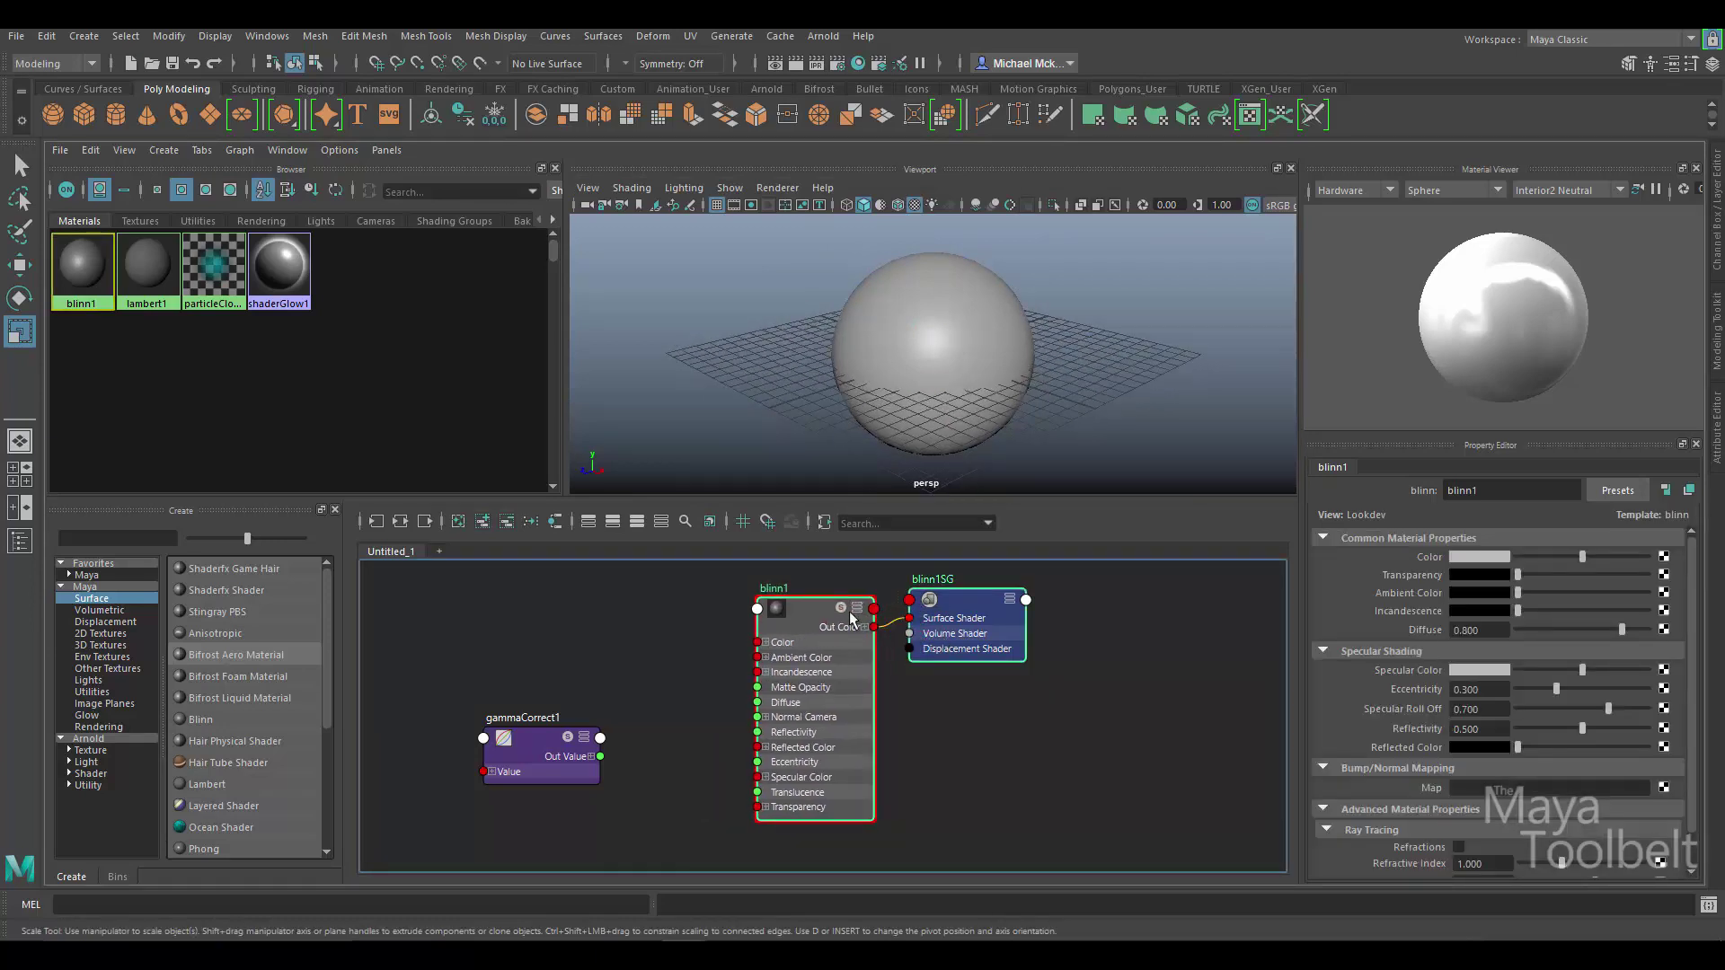
{"action": "left_click_drag", "start_coordinate": [853, 620], "coordinate": [950, 622]}
{"action": "left_click_drag", "start_coordinate": [535, 762], "coordinate": [565, 741]}
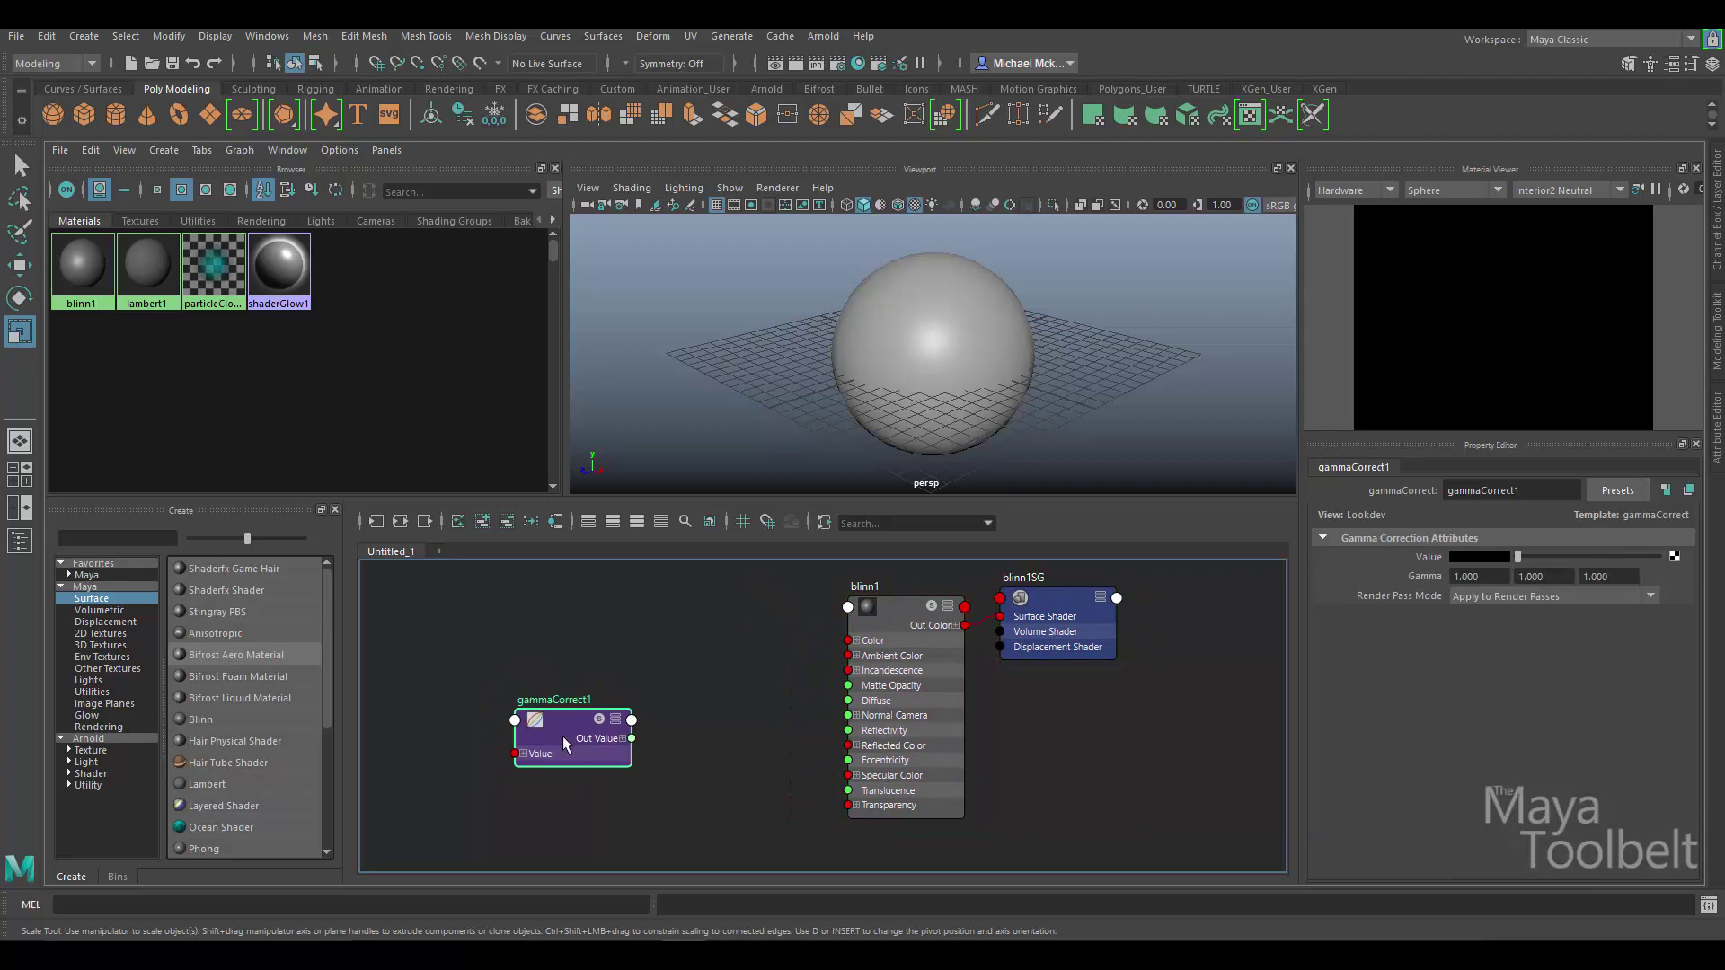
- Map a new File texture node into blinn1's Color attribute
{"action": "left_click", "coordinate": [892, 607]}
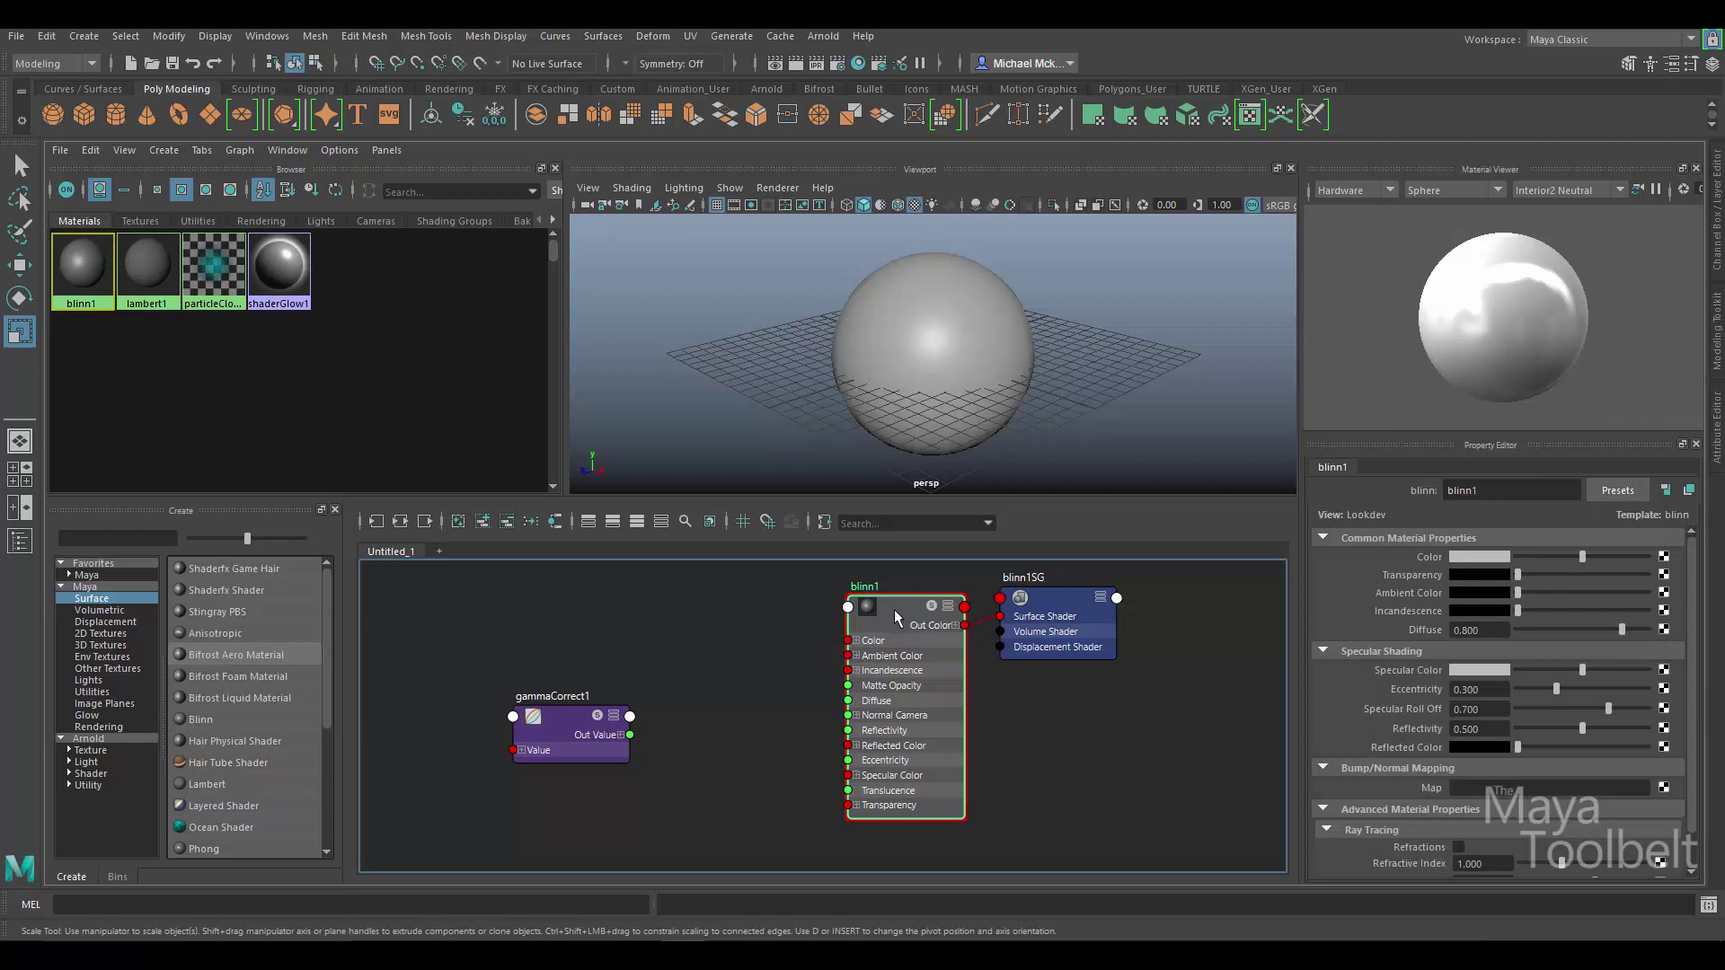
{"action": "left_click_drag", "start_coordinate": [898, 619], "coordinate": [894, 619]}
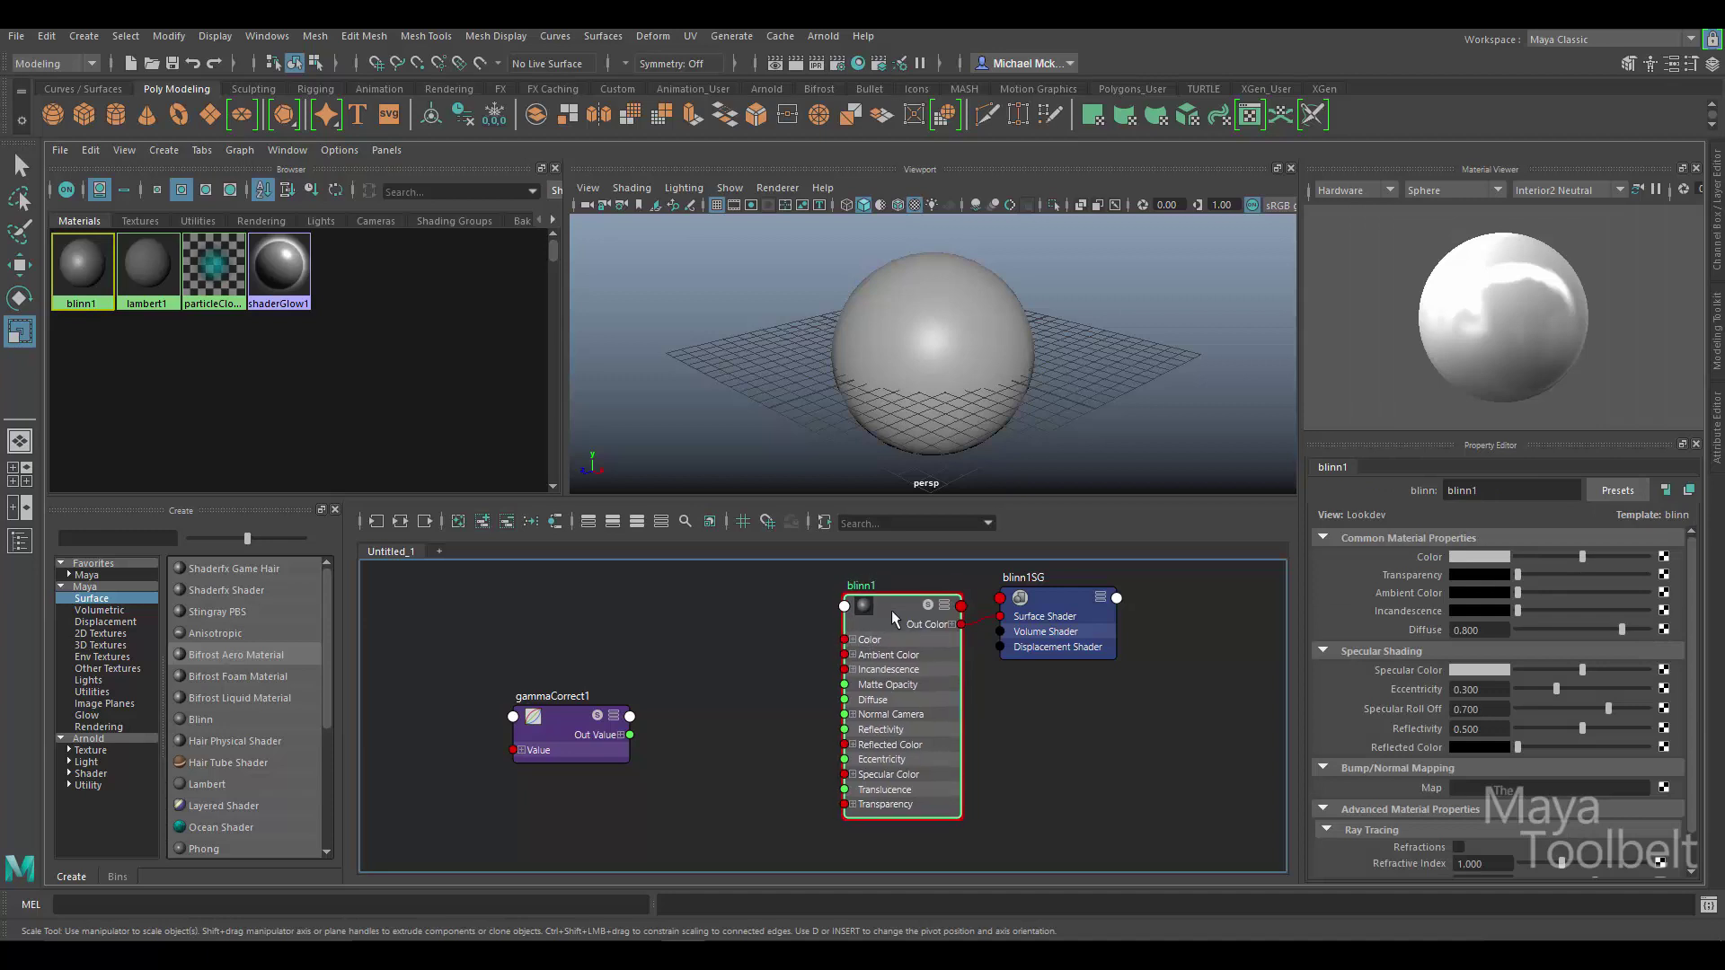
{"action": "left_click", "coordinate": [1664, 557]}
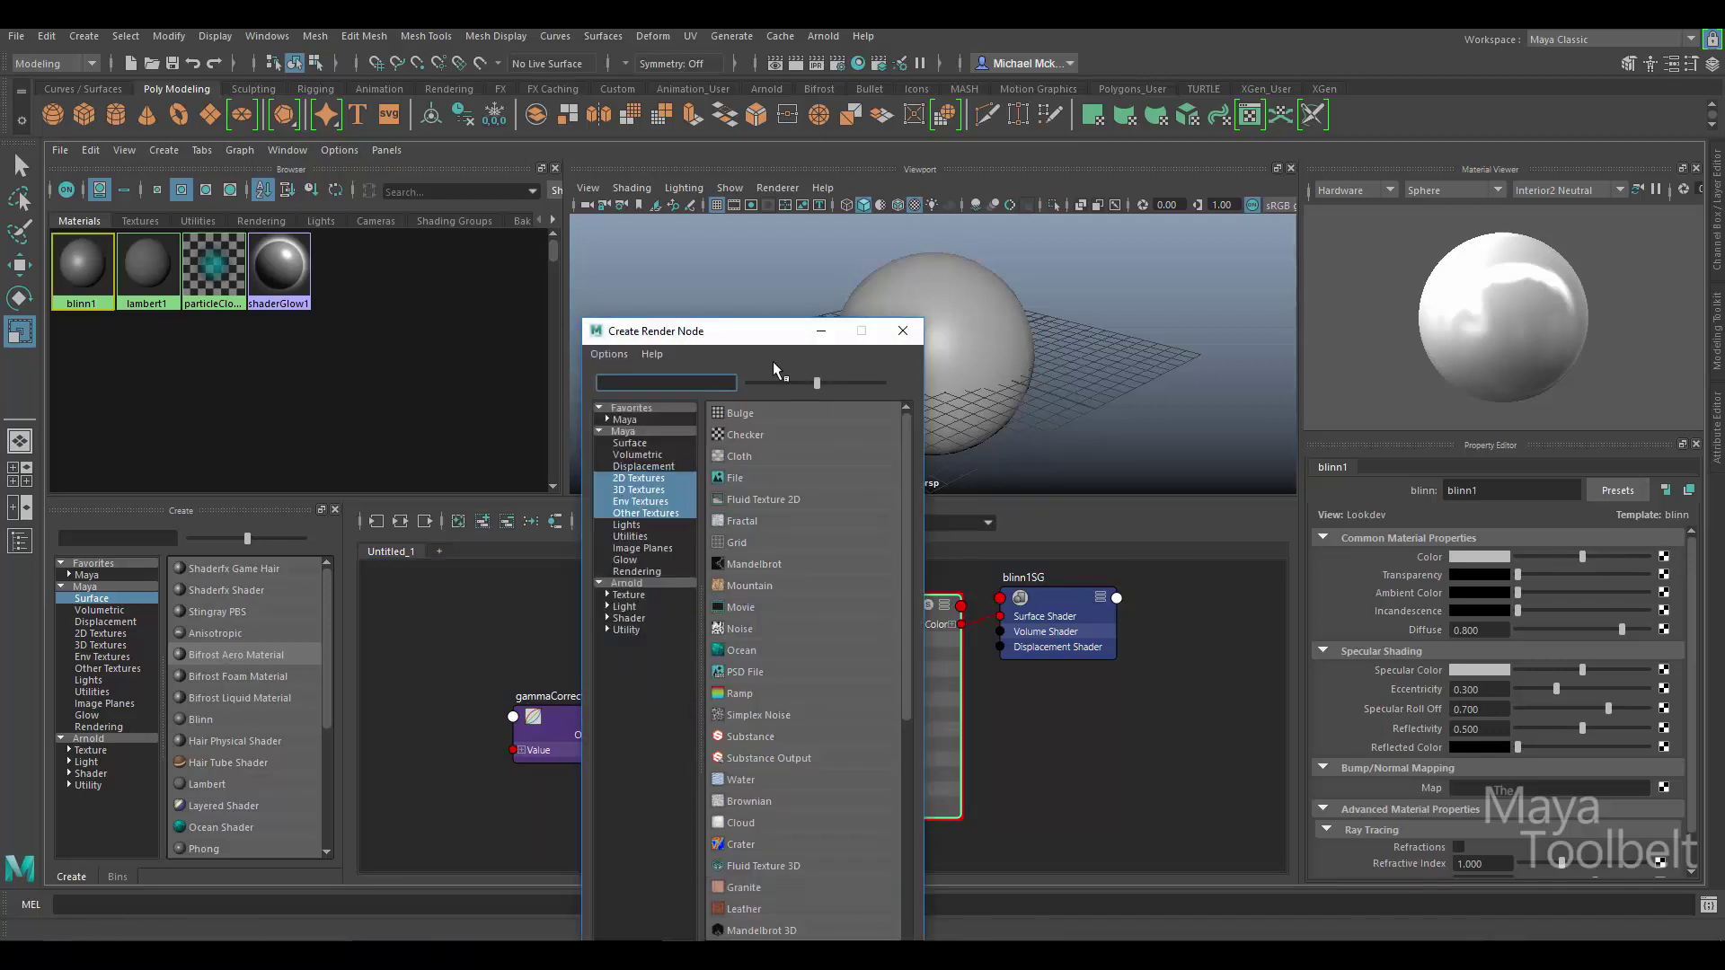
{"action": "left_click_drag", "start_coordinate": [730, 337], "coordinate": [592, 254]}
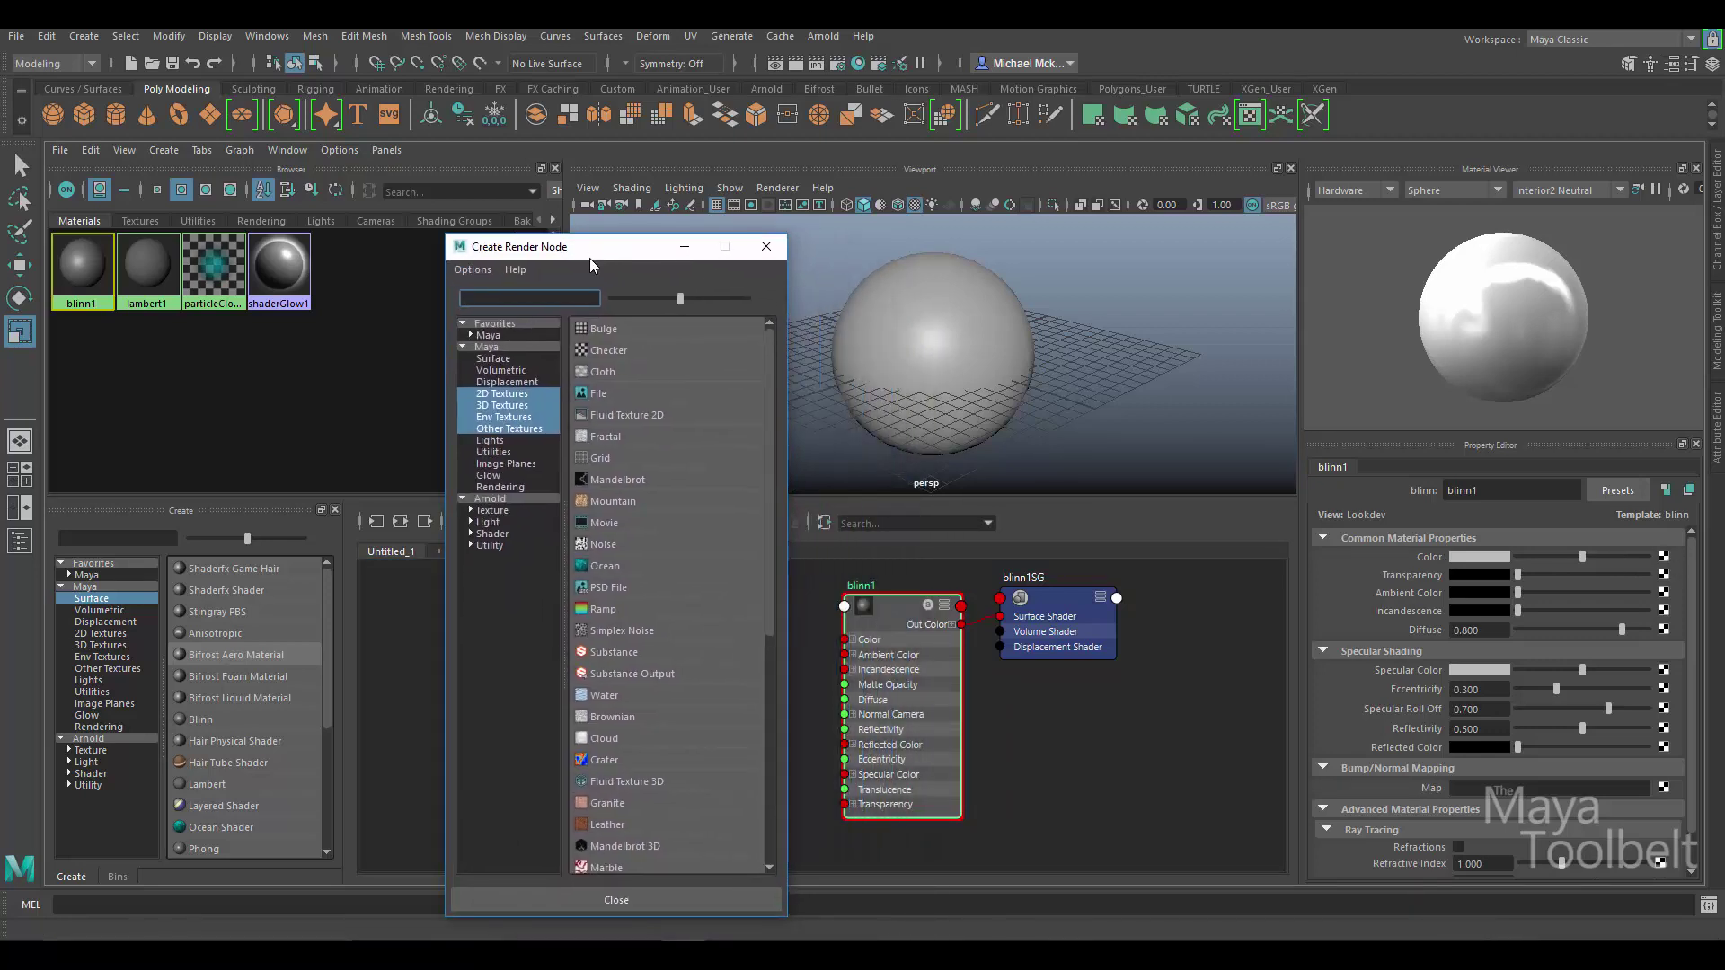
{"action": "left_click", "coordinate": [604, 393]}
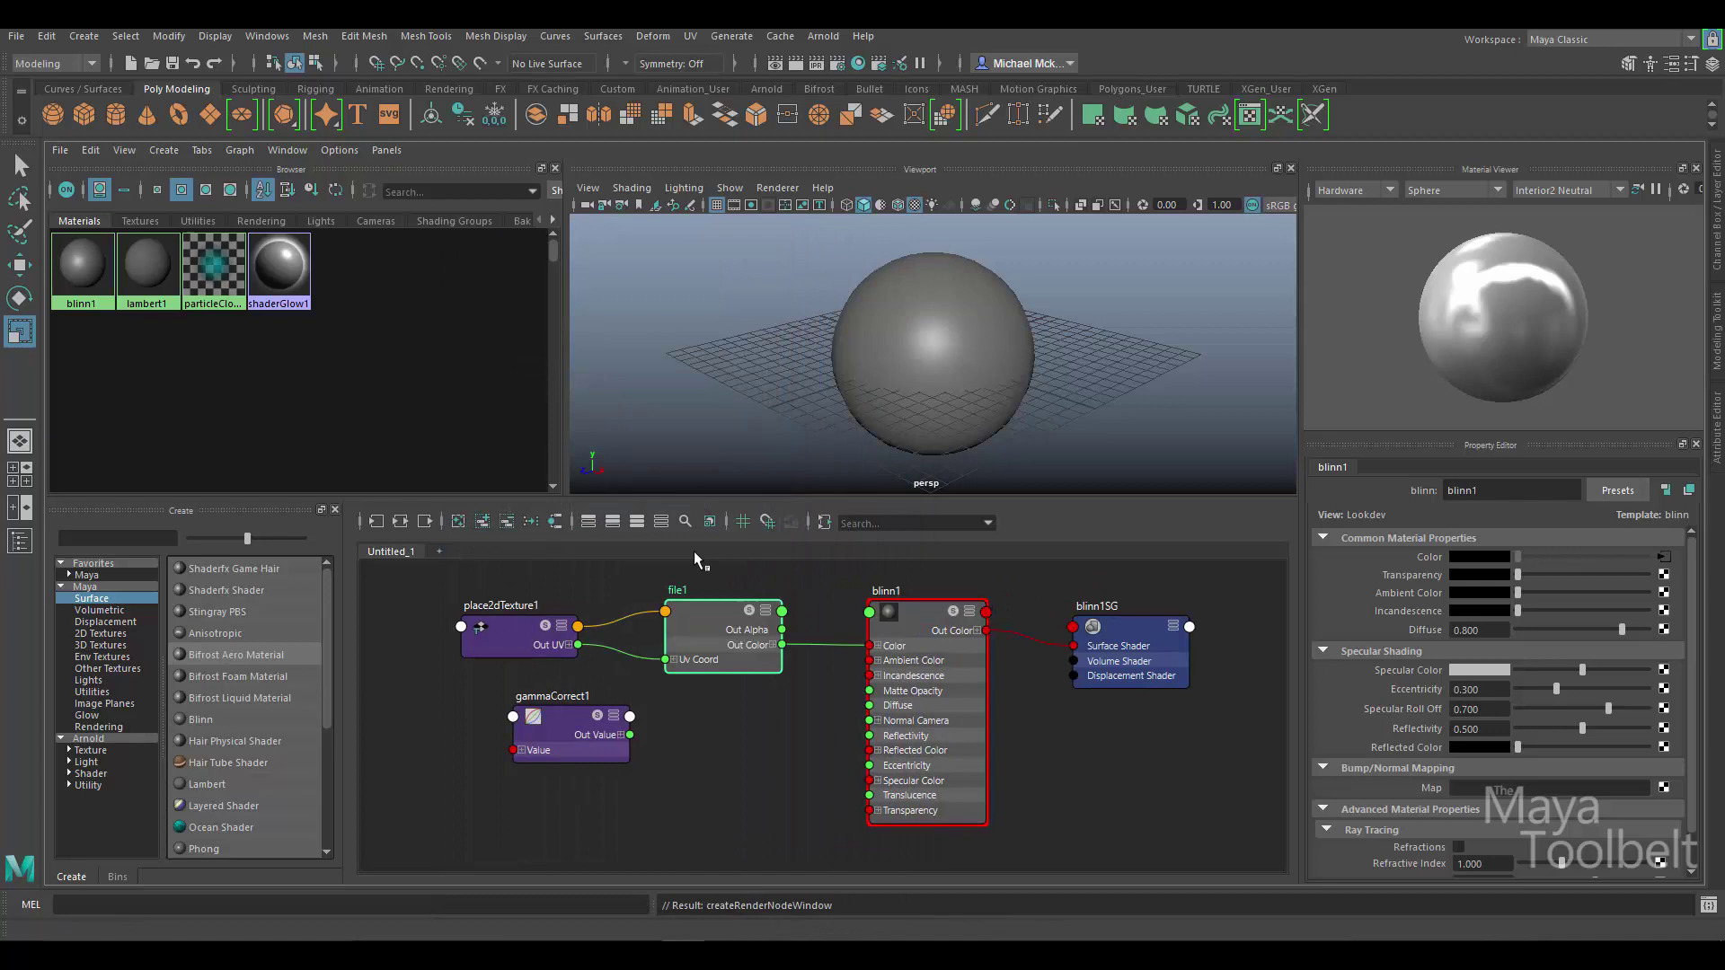
- Arrange the file1 and place2dTexture1 nodes and load BrickSmallBrown0270_1_S.jpg into file1
{"action": "left_click_drag", "start_coordinate": [503, 634], "coordinate": [490, 615]}
{"action": "left_click_drag", "start_coordinate": [699, 644], "coordinate": [682, 637]}
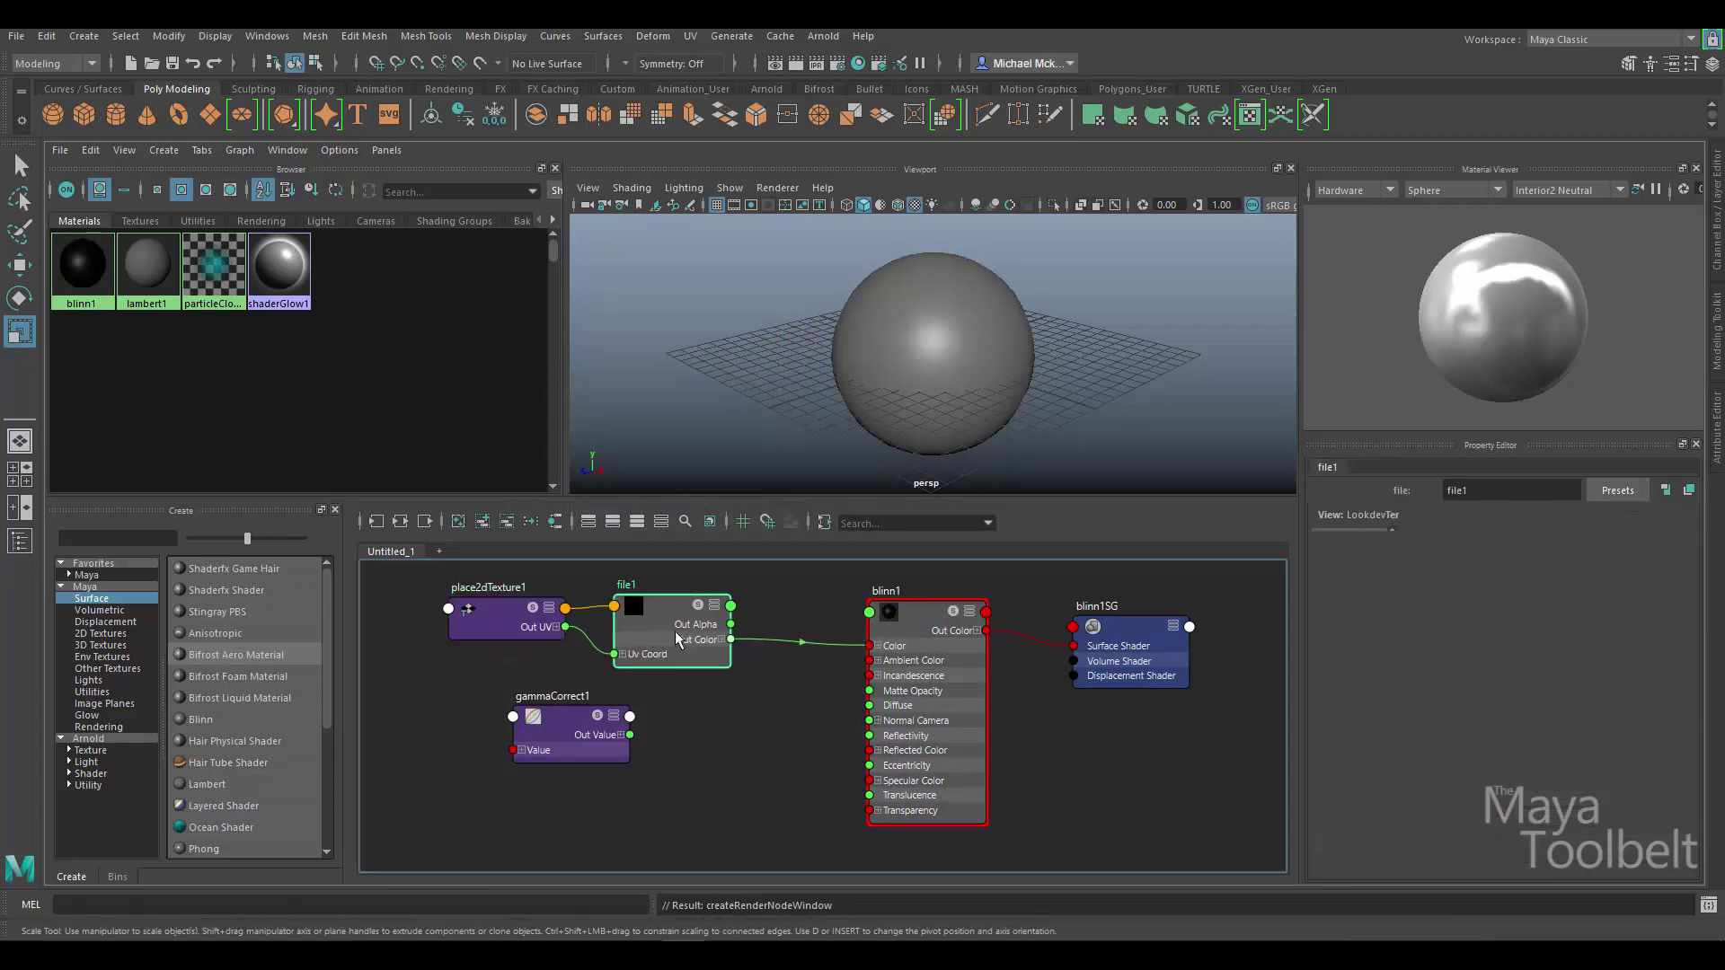
{"action": "left_click_drag", "start_coordinate": [915, 639], "coordinate": [929, 632]}
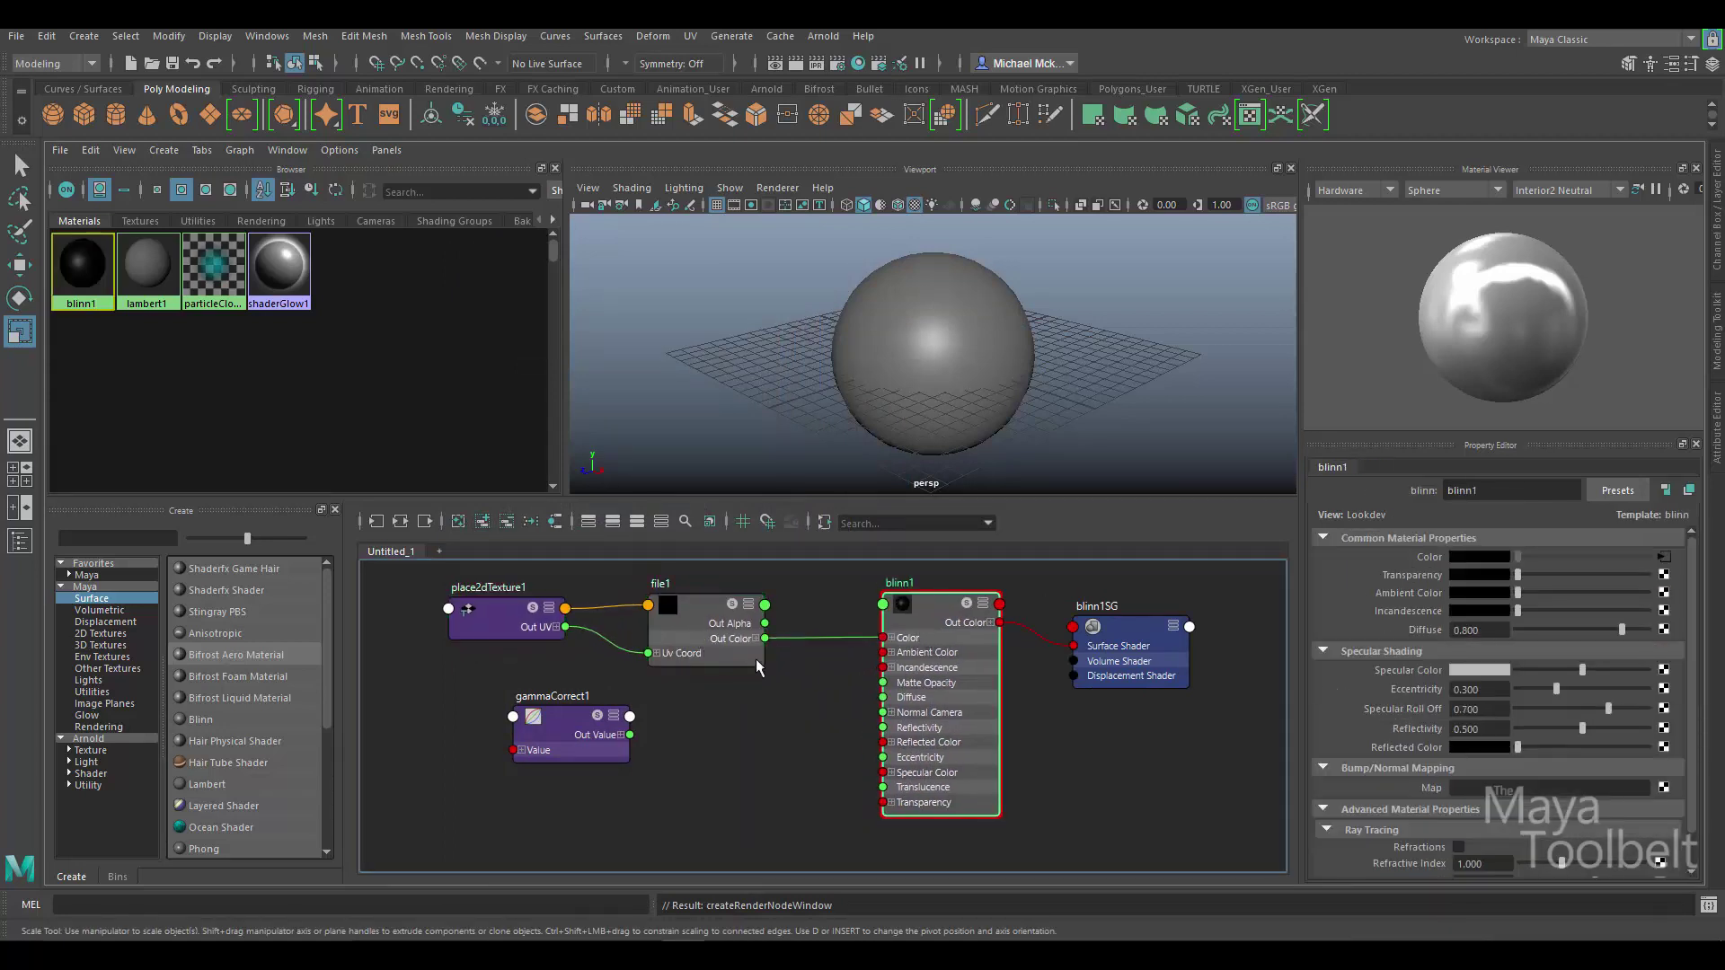
{"action": "left_click_drag", "start_coordinate": [700, 615], "coordinate": [701, 622]}
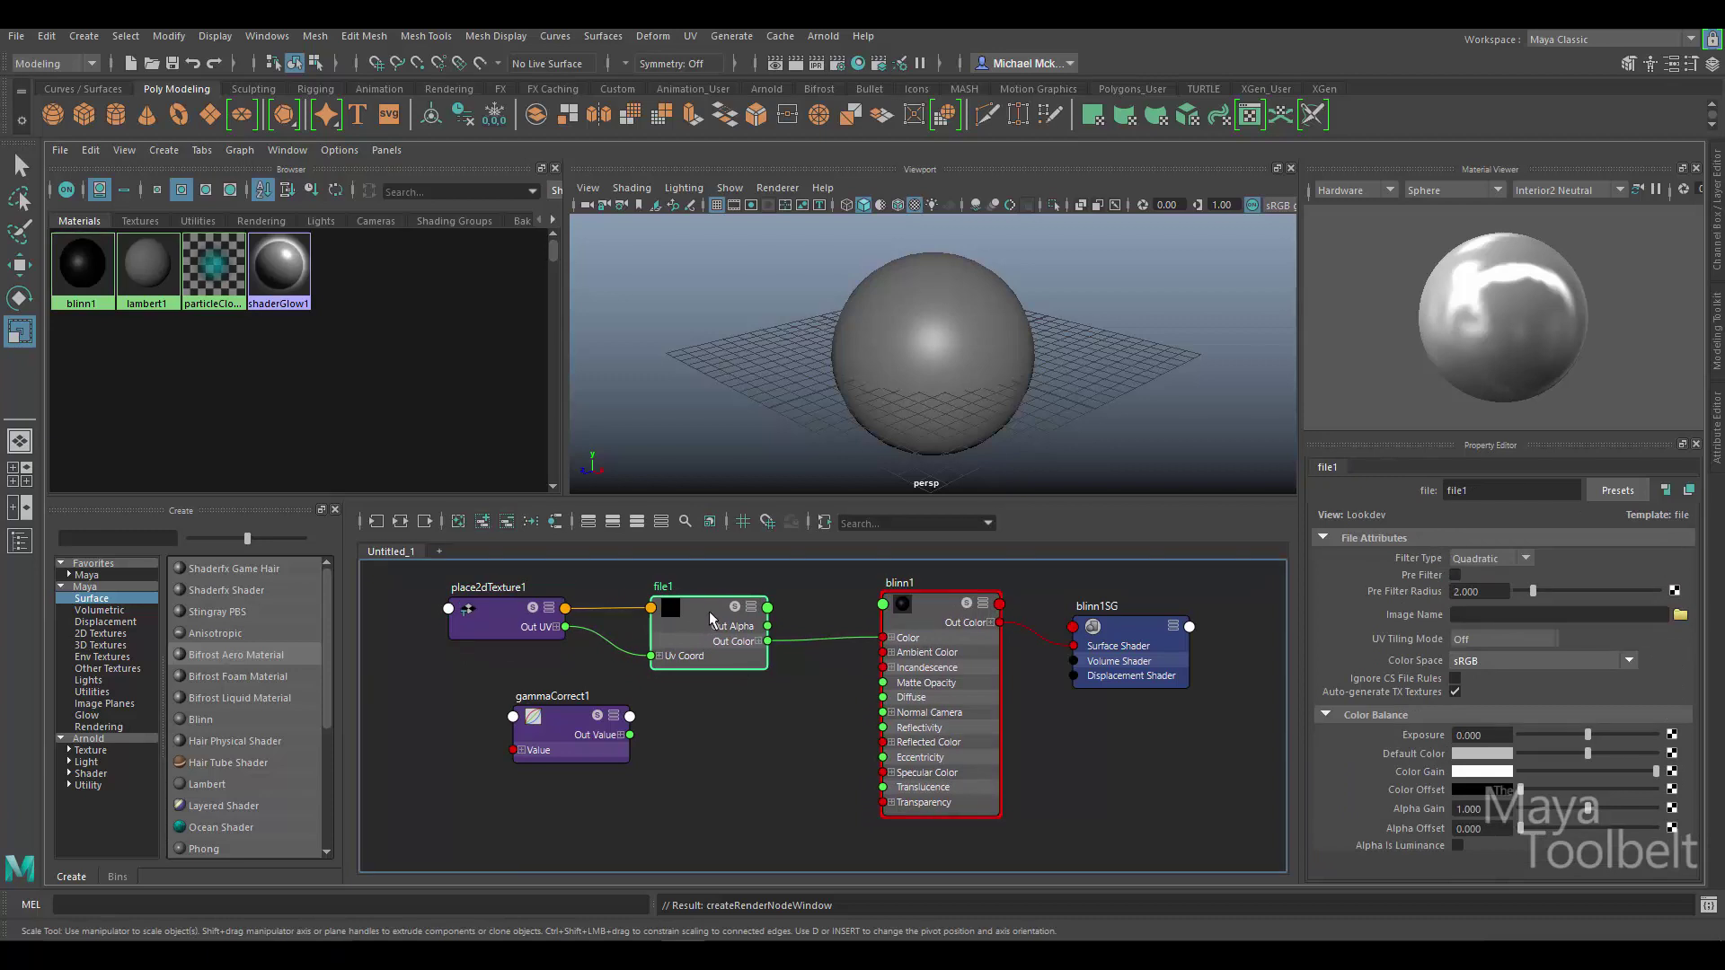
{"action": "left_click", "coordinate": [1679, 616]}
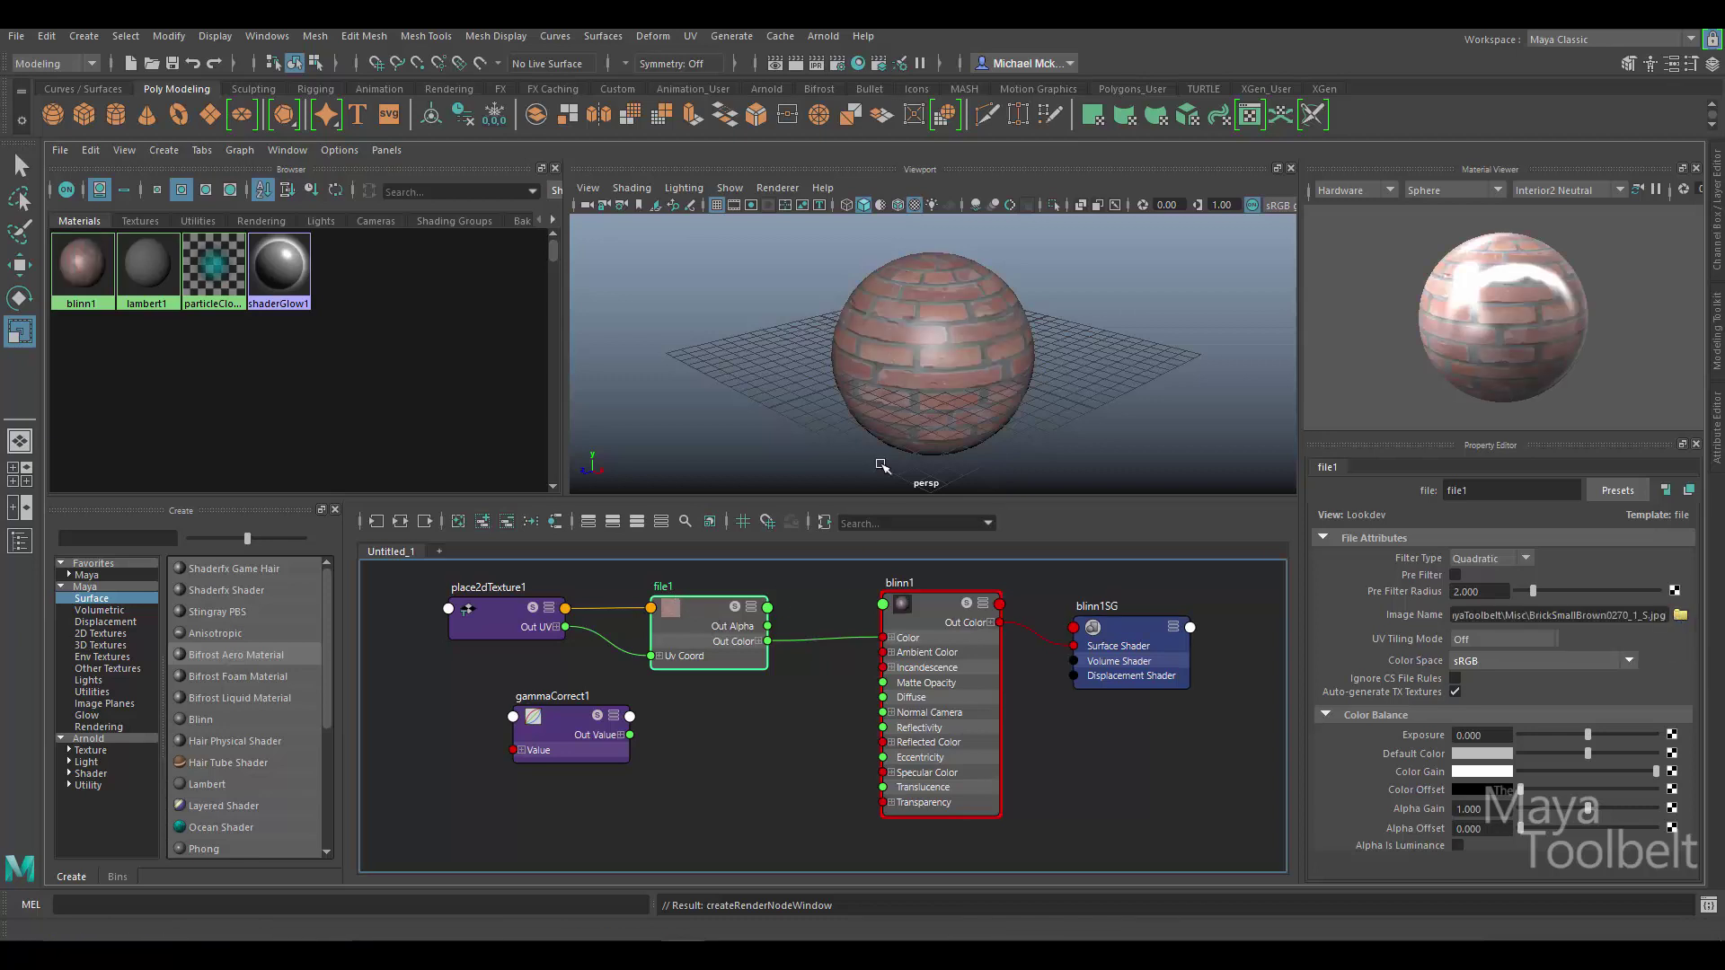
- Hide the viewport grid while orbiting around the brick sphere
{"action": "left_click_drag", "start_coordinate": [950, 351], "coordinate": [743, 277], "text": "alt"}
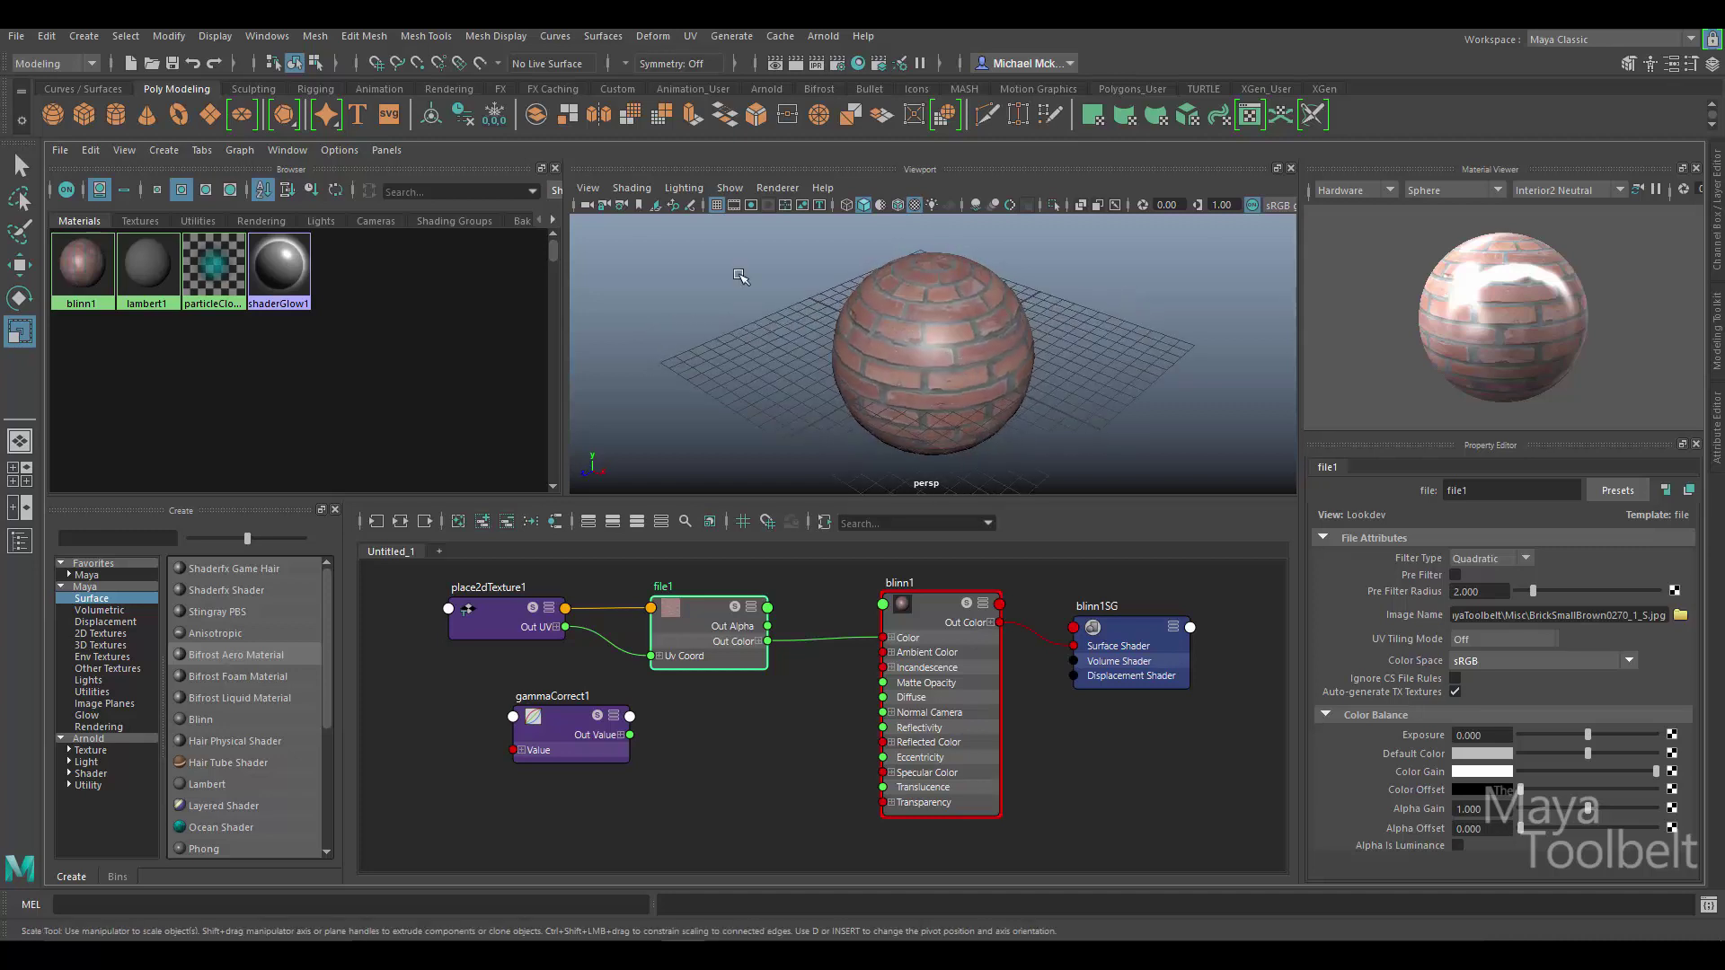
{"action": "left_click", "coordinate": [718, 206]}
{"action": "left_click_drag", "start_coordinate": [952, 352], "coordinate": [1056, 351], "text": "alt"}
- Connect gammaCorrect1's Out Value to blinn1's Ambient Color, placing it beside file1
{"action": "left_click_drag", "start_coordinate": [717, 611], "coordinate": [736, 608]}
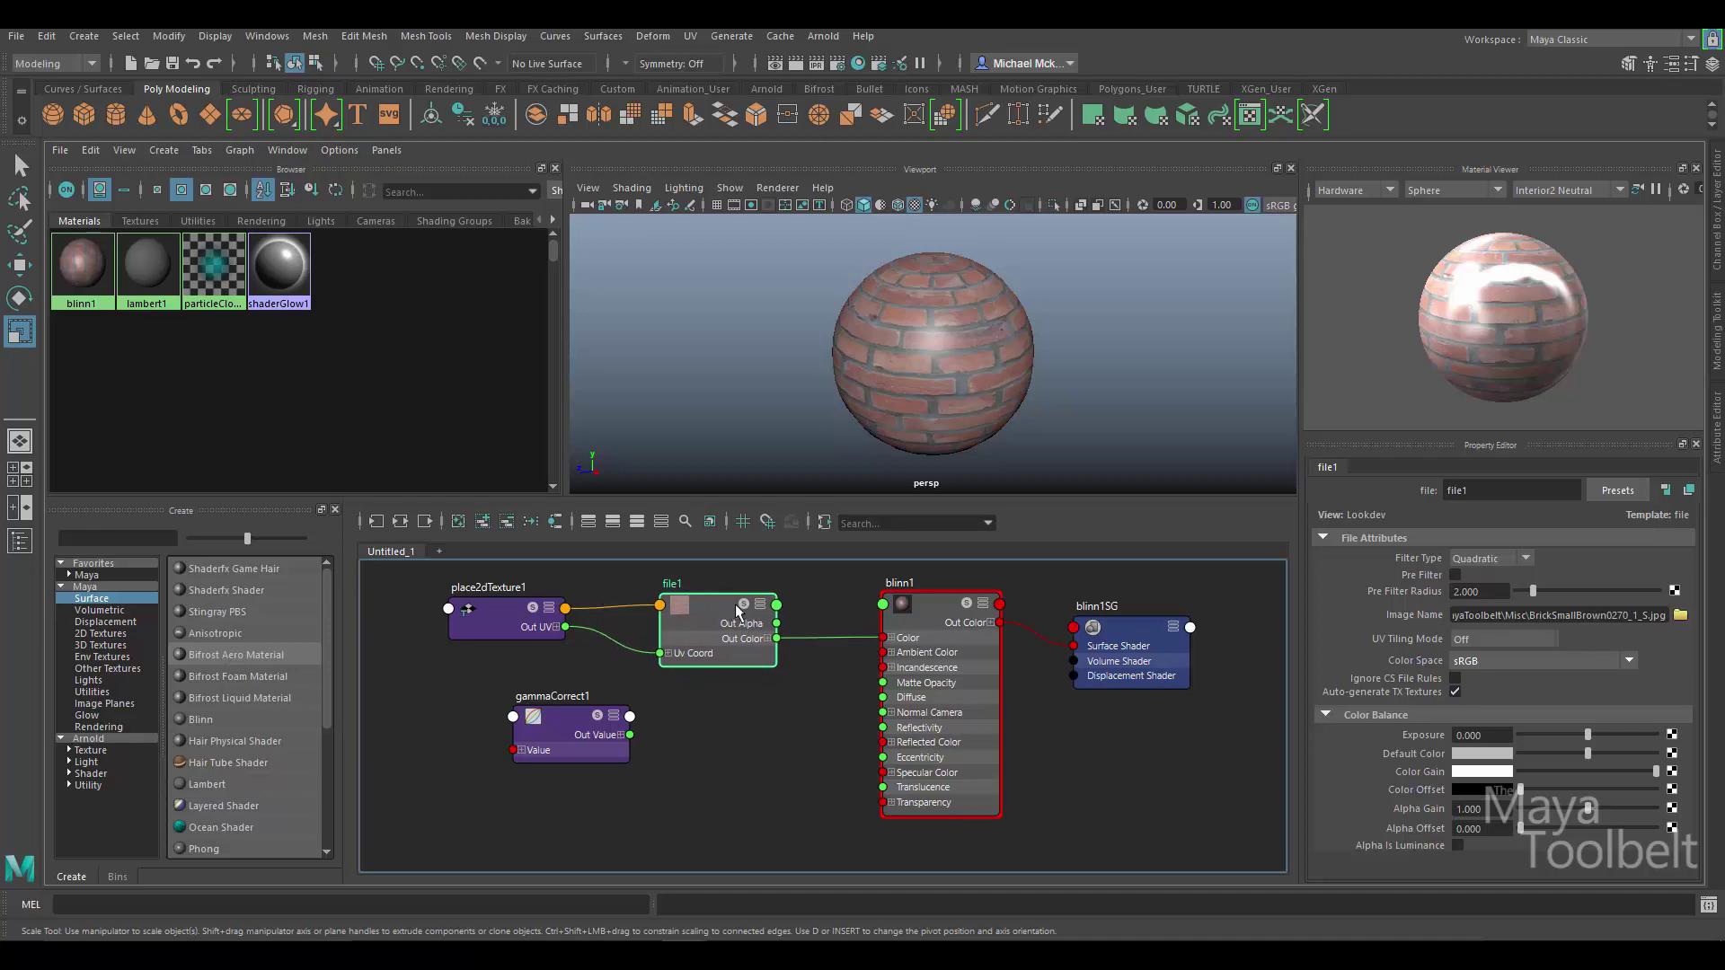
{"action": "left_click_drag", "start_coordinate": [922, 623], "coordinate": [911, 613]}
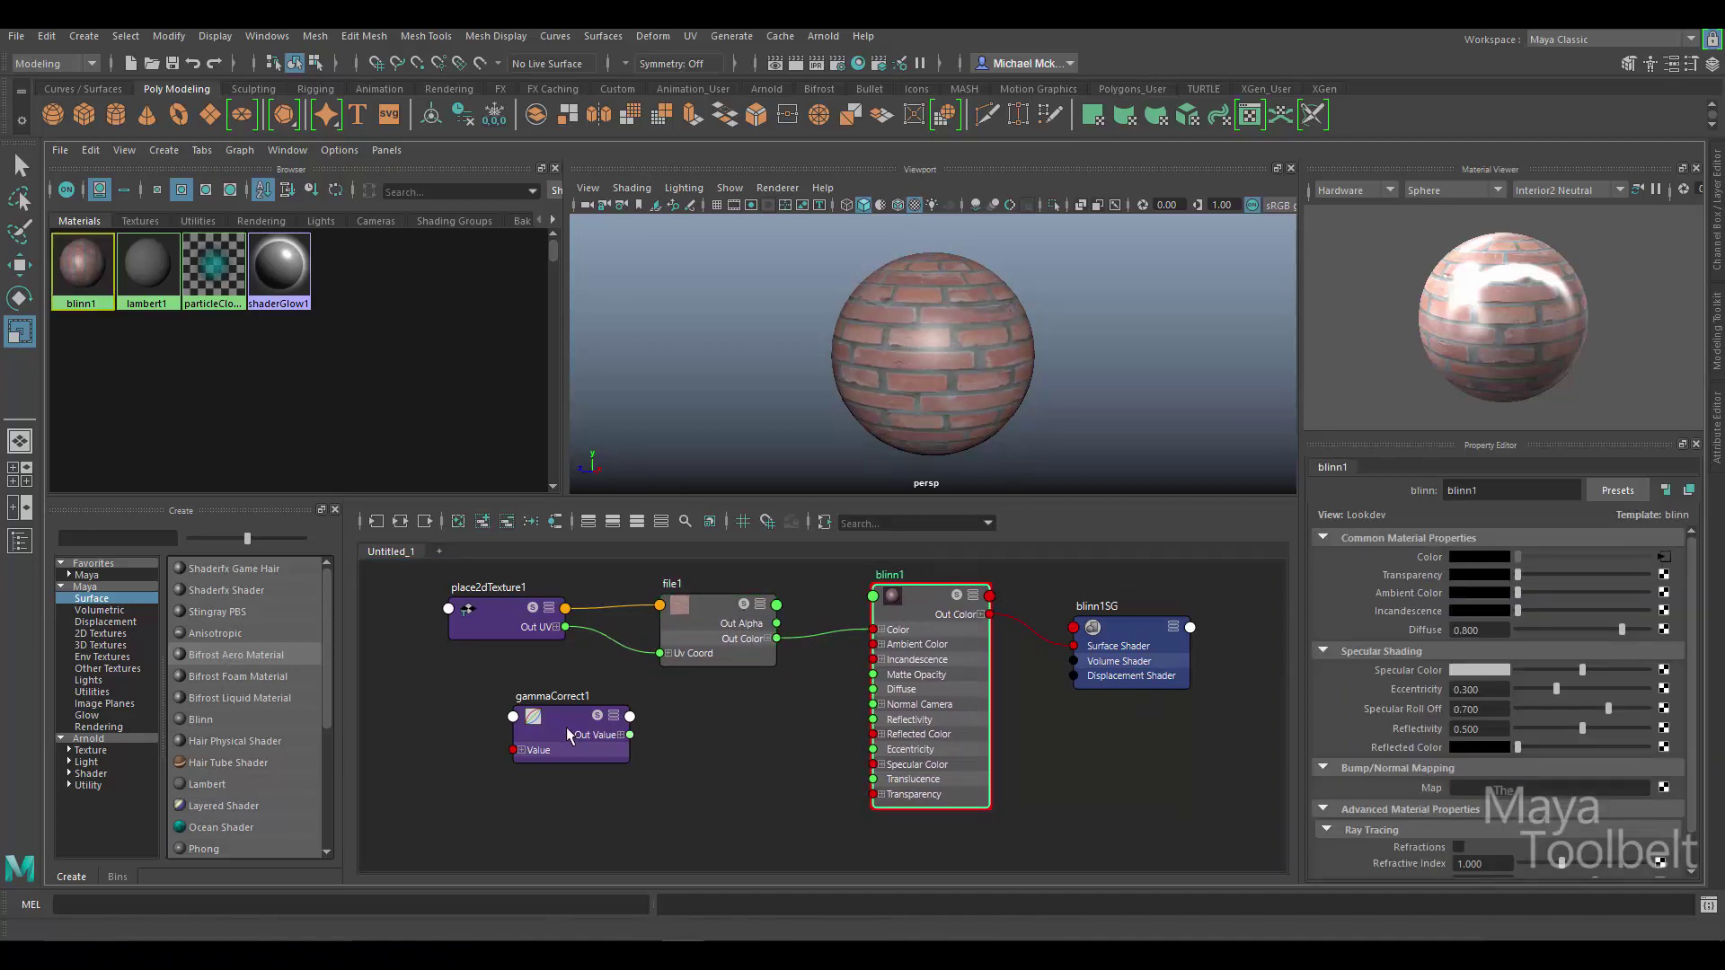
{"action": "left_click_drag", "start_coordinate": [567, 729], "coordinate": [714, 723]}
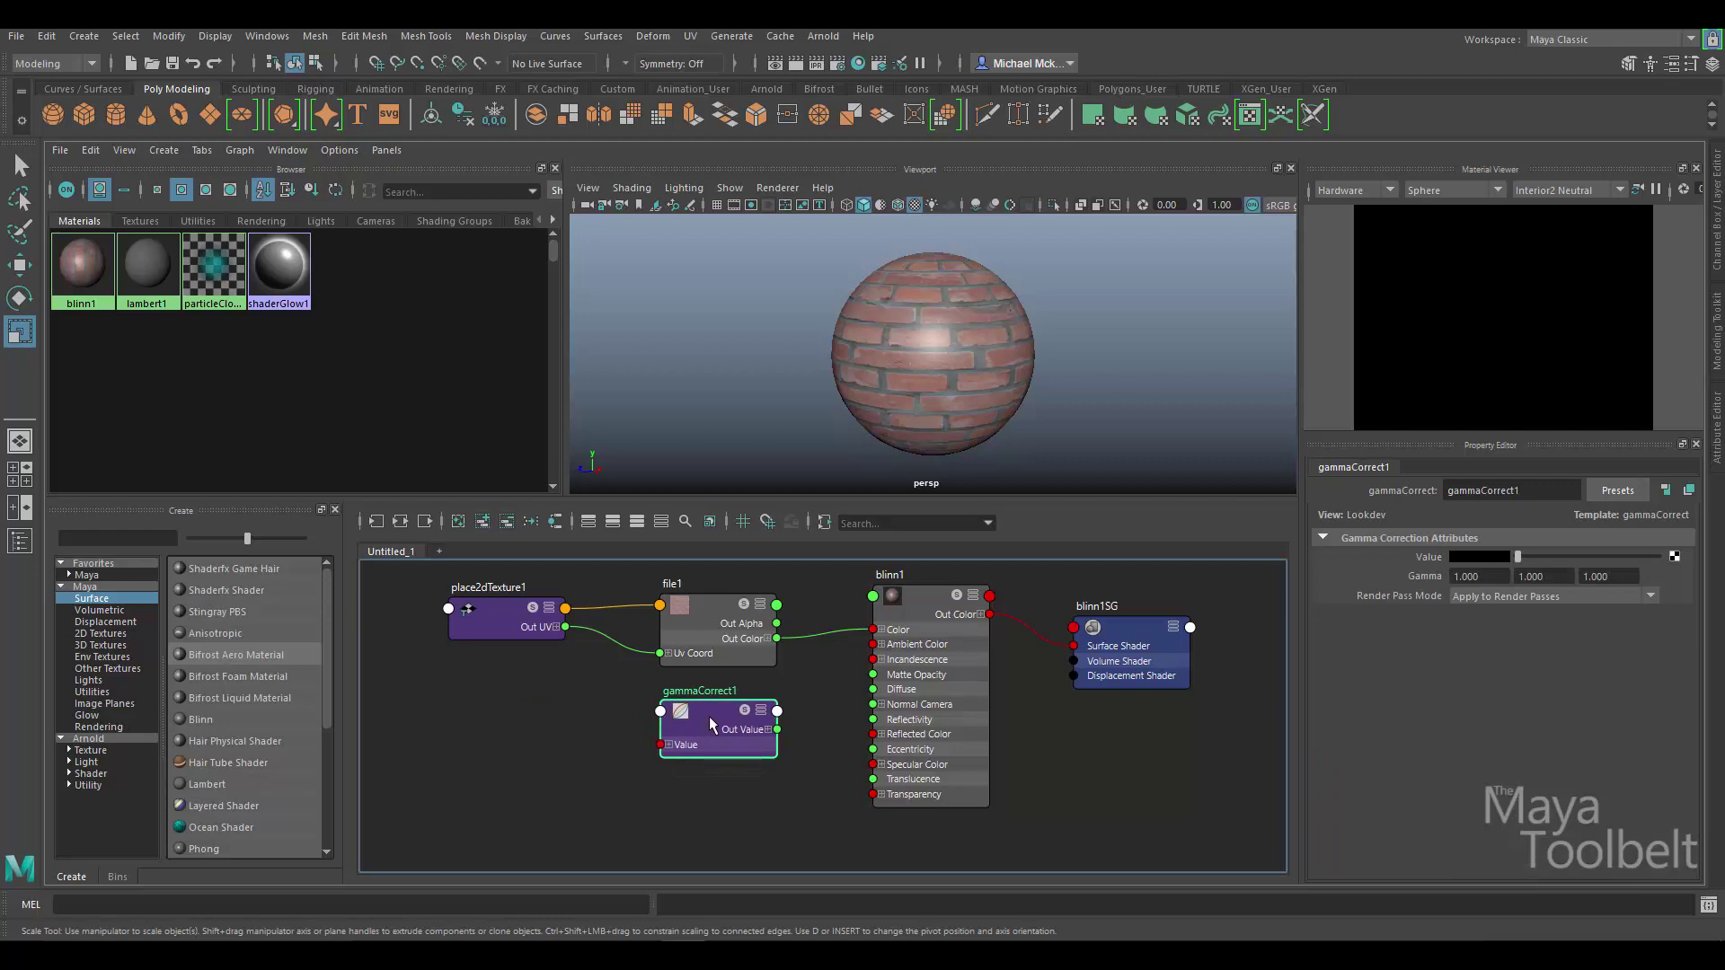
{"action": "left_click_drag", "start_coordinate": [777, 729], "coordinate": [874, 645]}
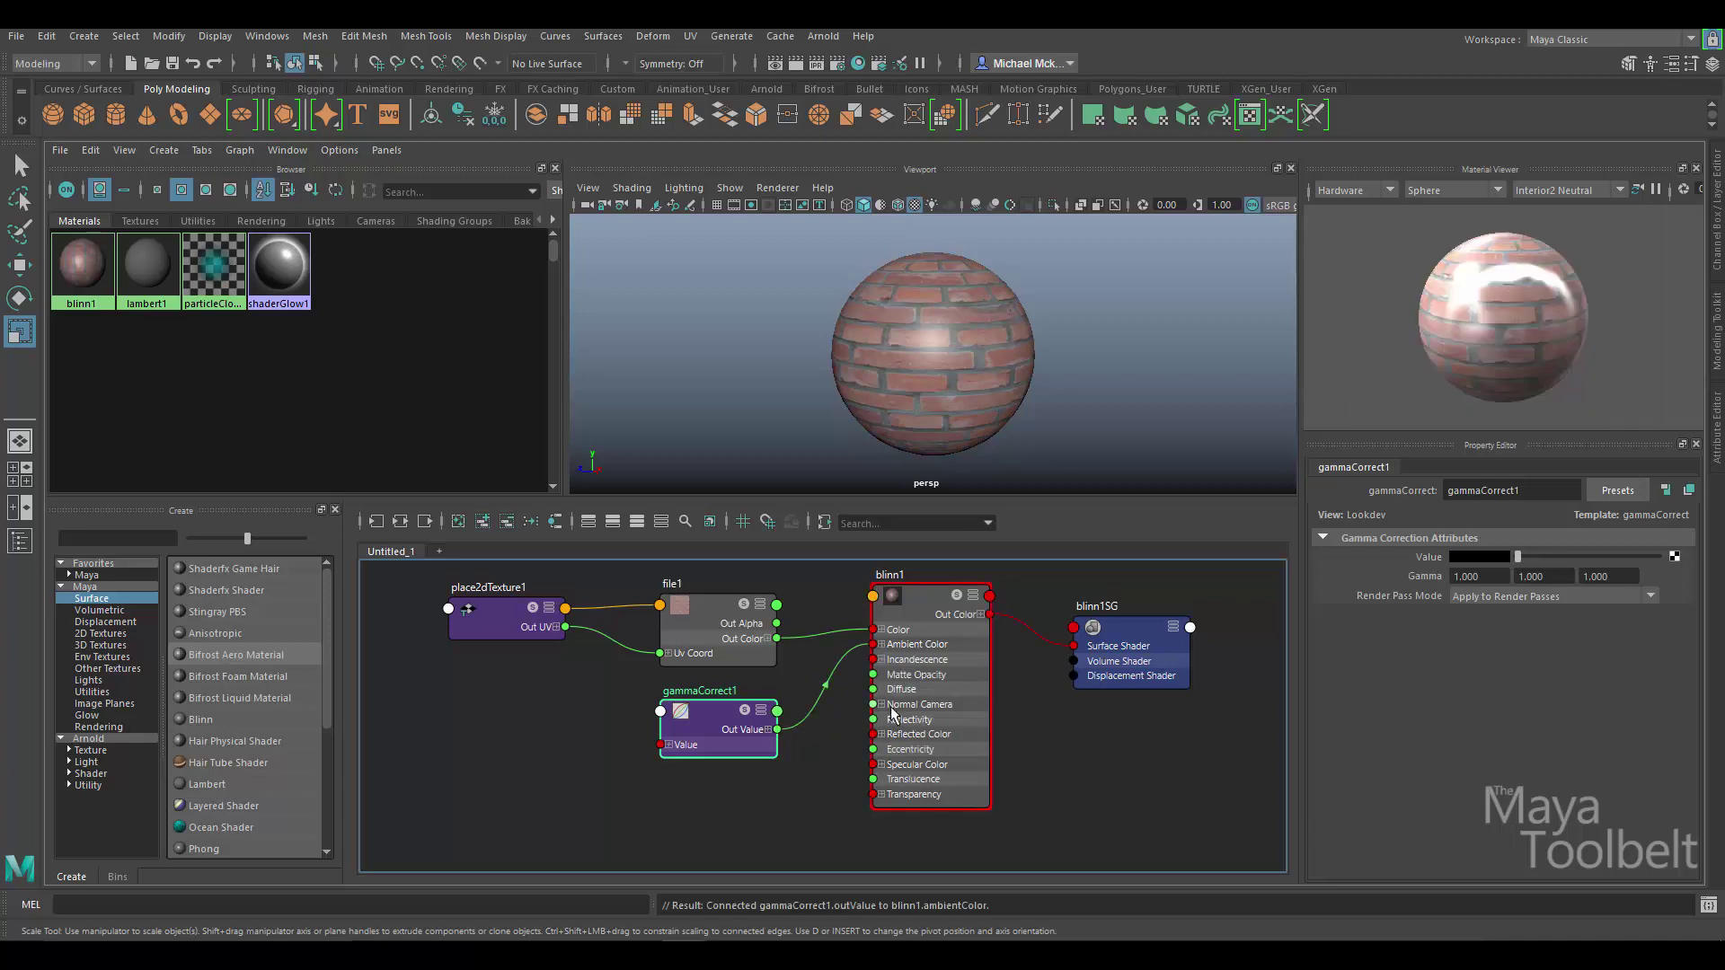
{"action": "left_click_drag", "start_coordinate": [713, 721], "coordinate": [717, 711]}
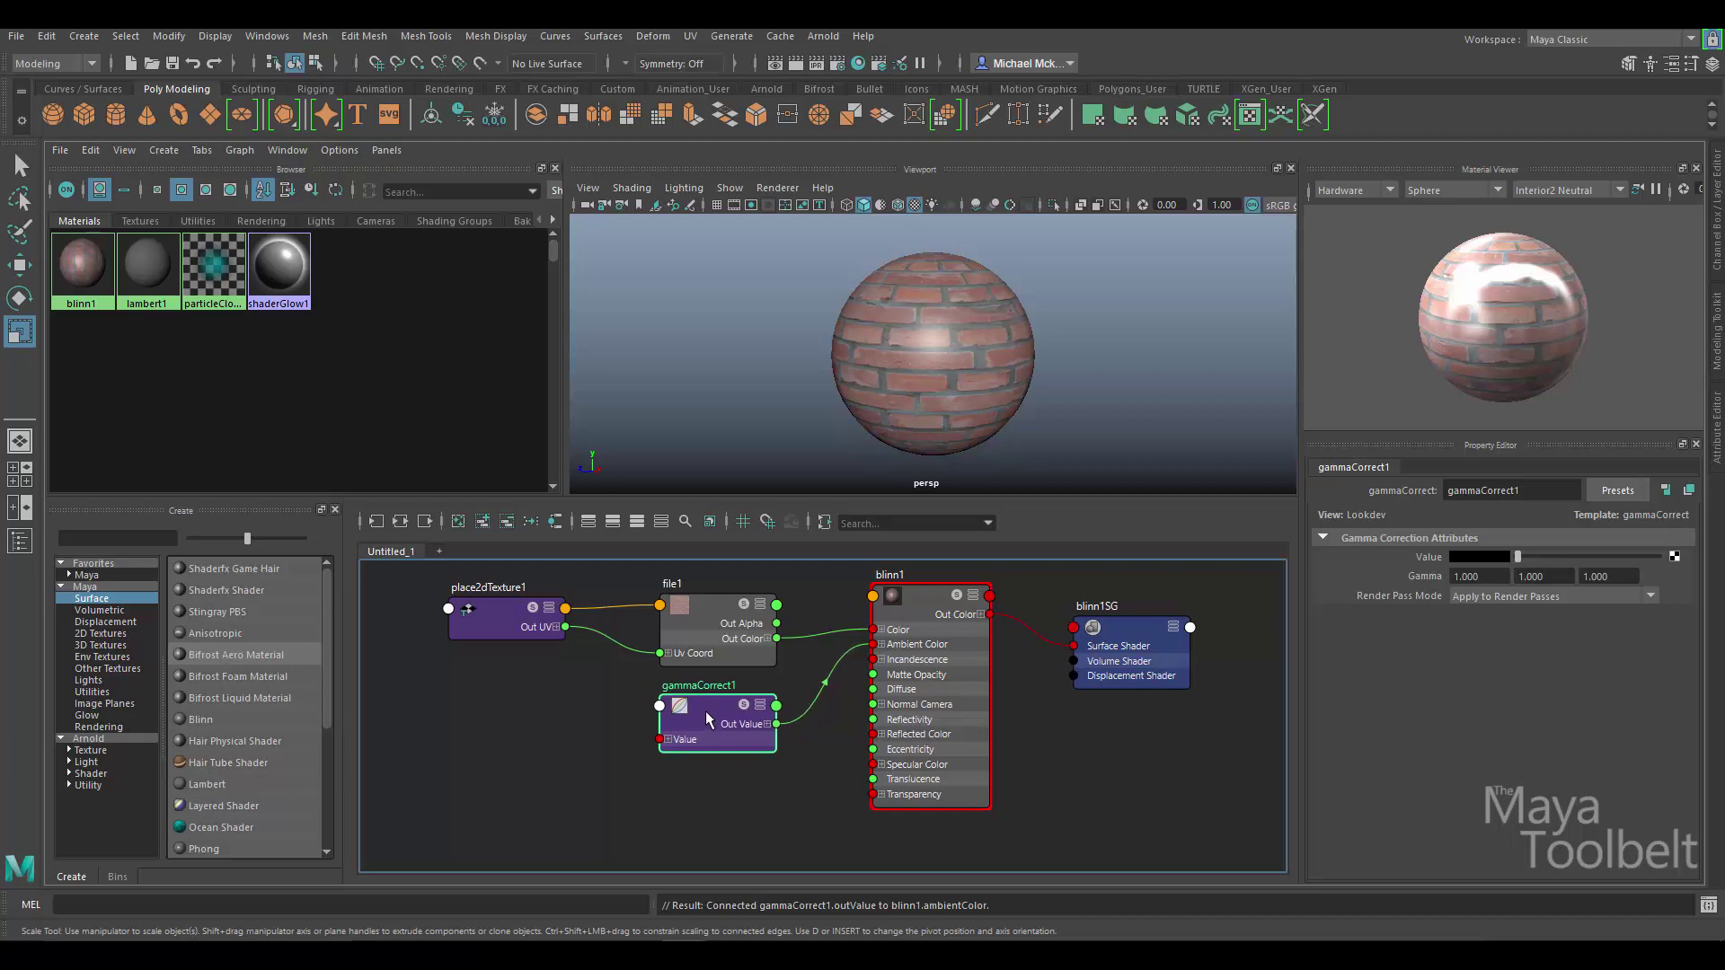
- Select gammaCorrect1's three Gamma fields in turn in the Property Editor
{"action": "left_click", "coordinate": [1492, 578]}
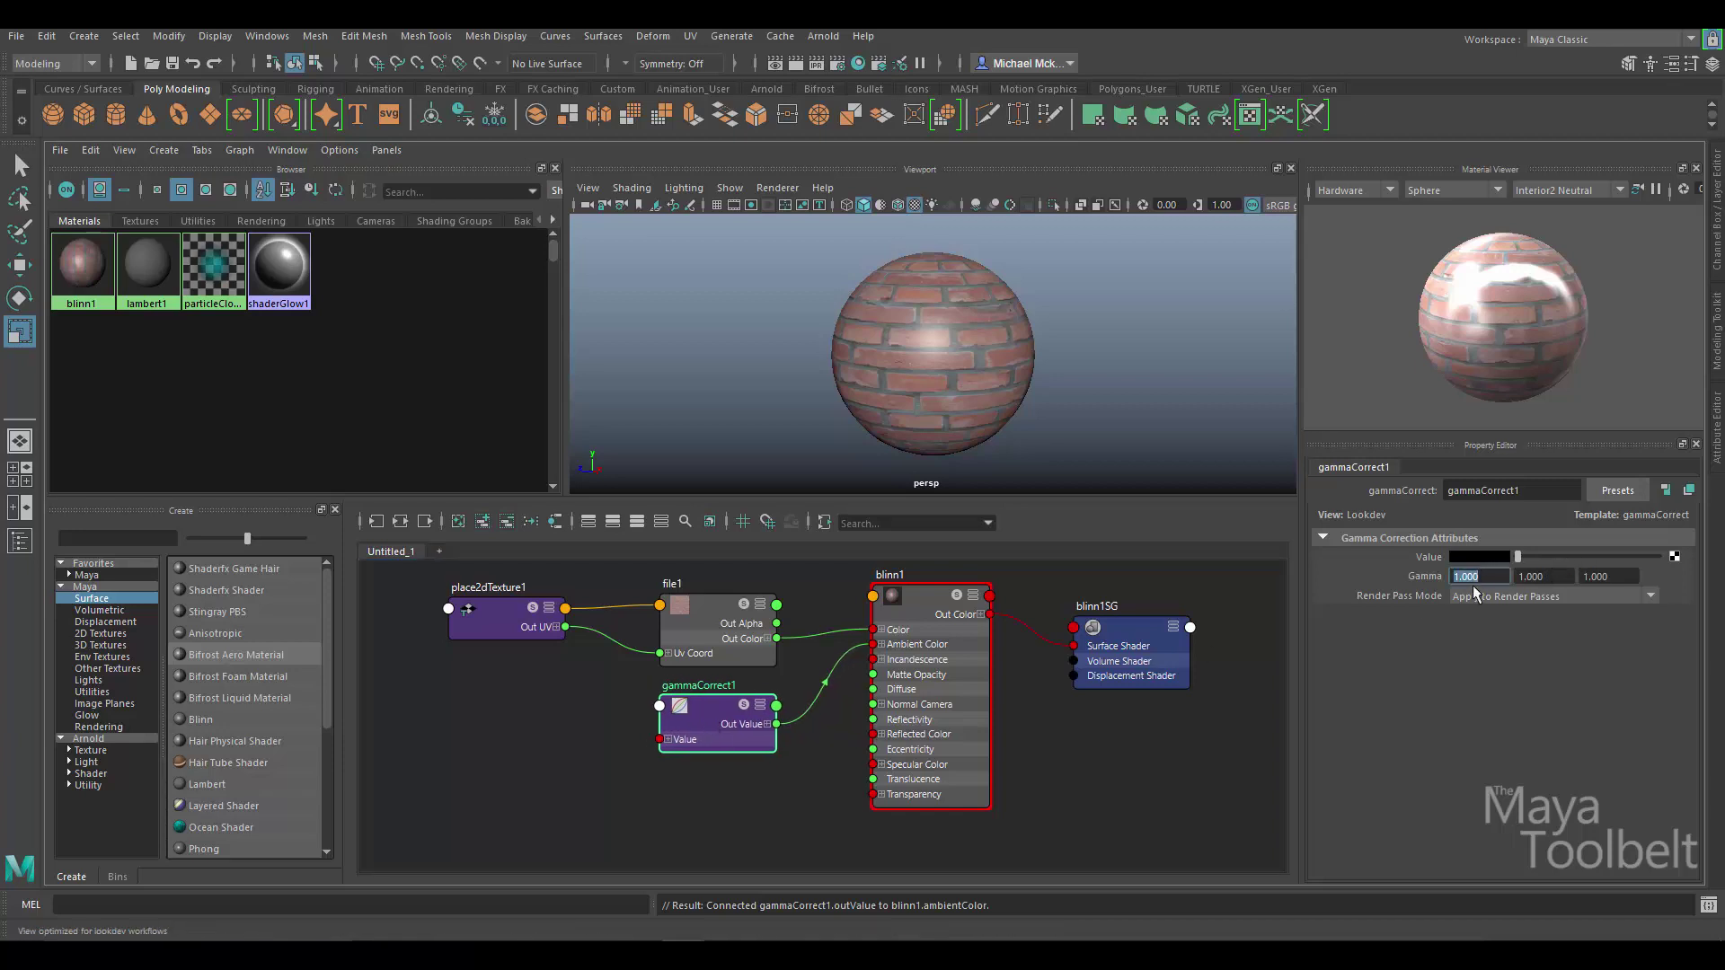
{"action": "left_click", "coordinate": [1542, 576]}
{"action": "left_click", "coordinate": [1604, 576]}
{"action": "left_click_drag", "start_coordinate": [1605, 576], "coordinate": [1451, 567]}
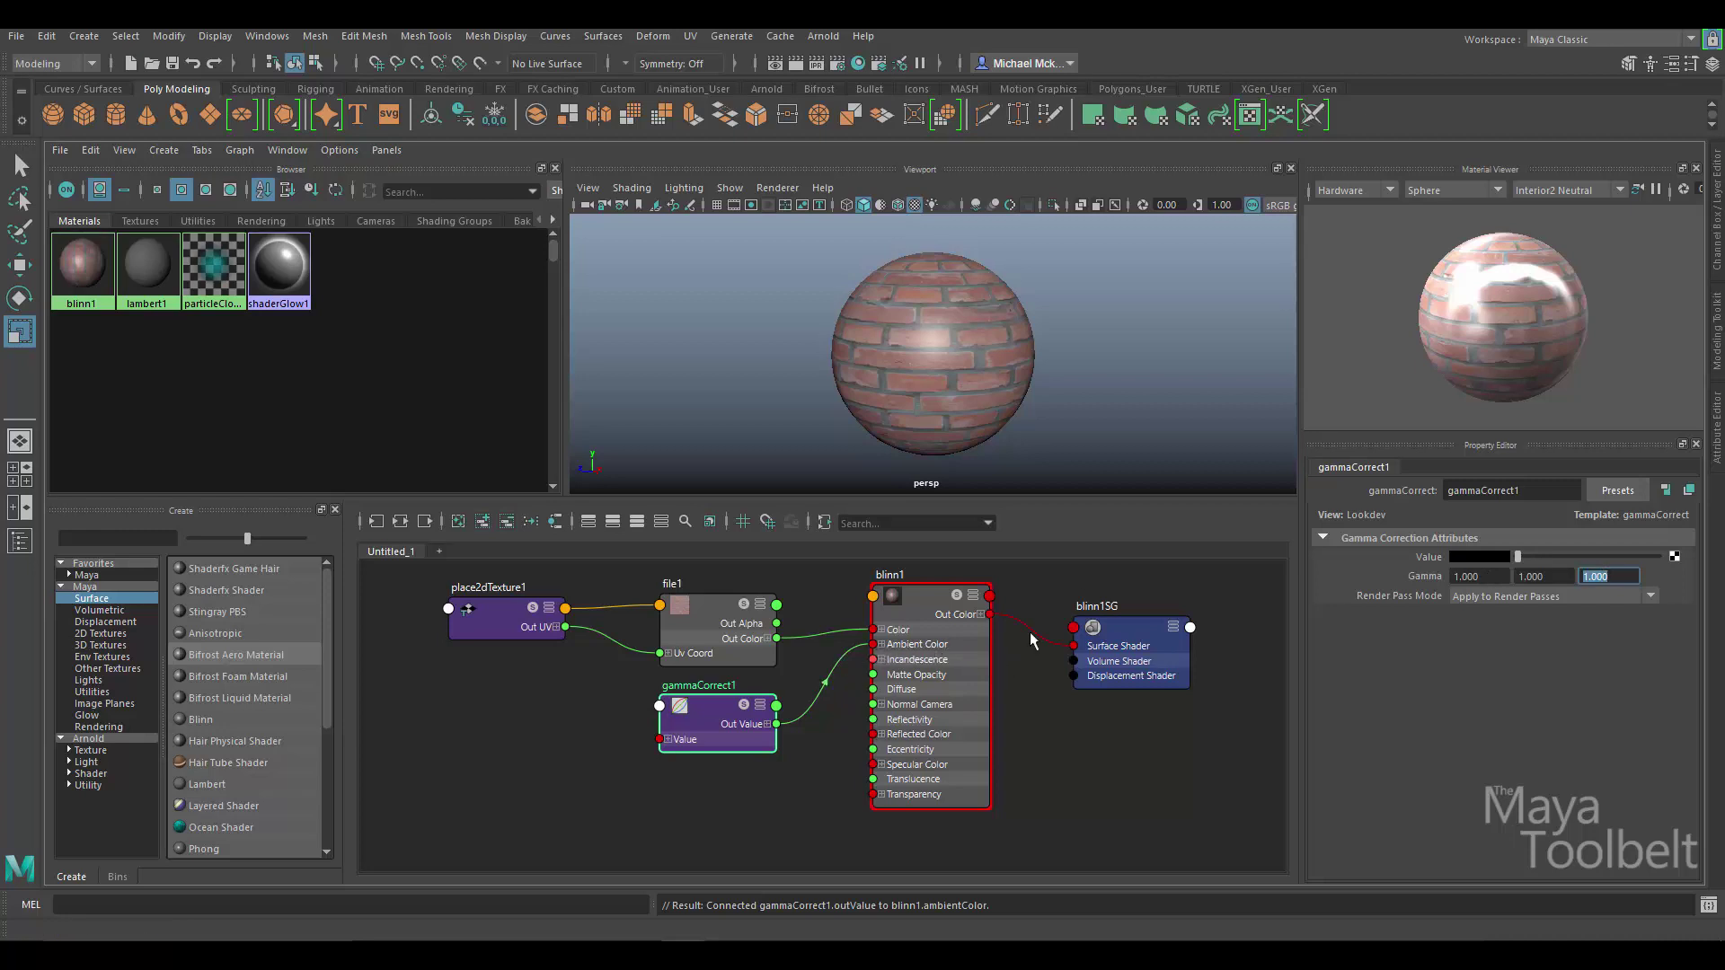
{"action": "left_click", "coordinate": [1486, 576]}
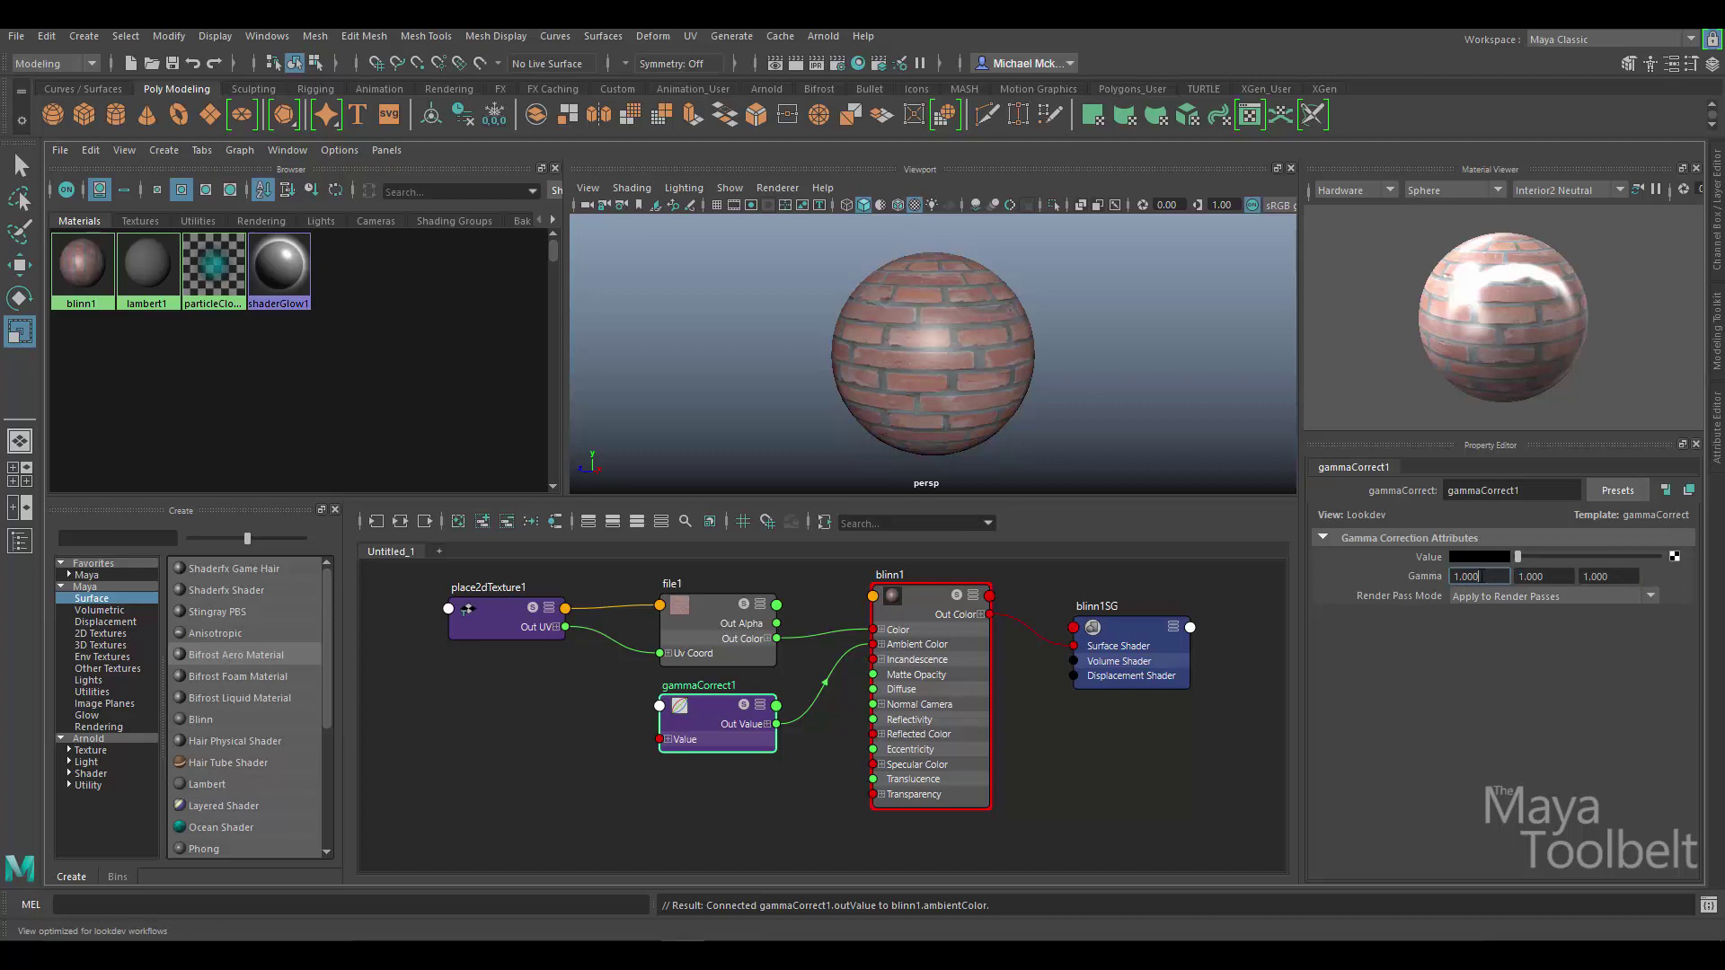
{"action": "left_click", "coordinate": [1542, 575]}
{"action": "left_click", "coordinate": [1620, 577]}
- Set the second and third Gamma values to 0 and raise Value to white
{"action": "double_click", "coordinate": [1547, 576]}
{"action": "type", "text": "0"}
{"action": "left_click", "coordinate": [1617, 577]}
{"action": "type", "text": "0"}
{"action": "key", "text": "Return"}
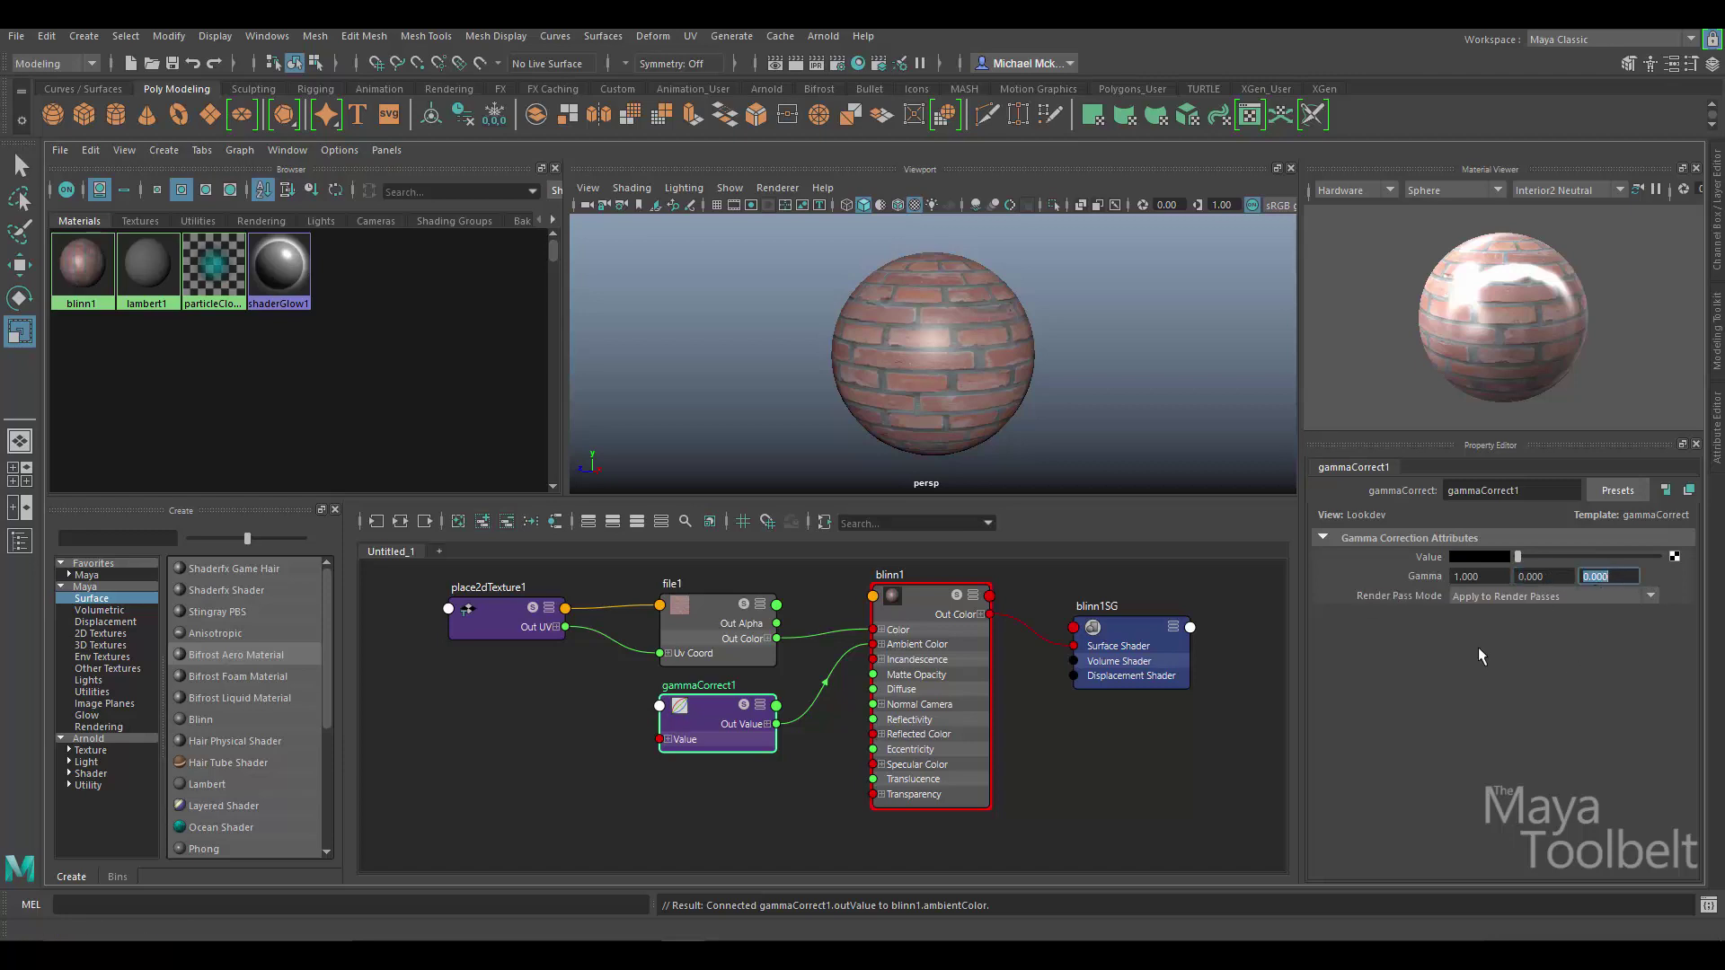
{"action": "left_click_drag", "start_coordinate": [1517, 556], "coordinate": [1659, 558]}
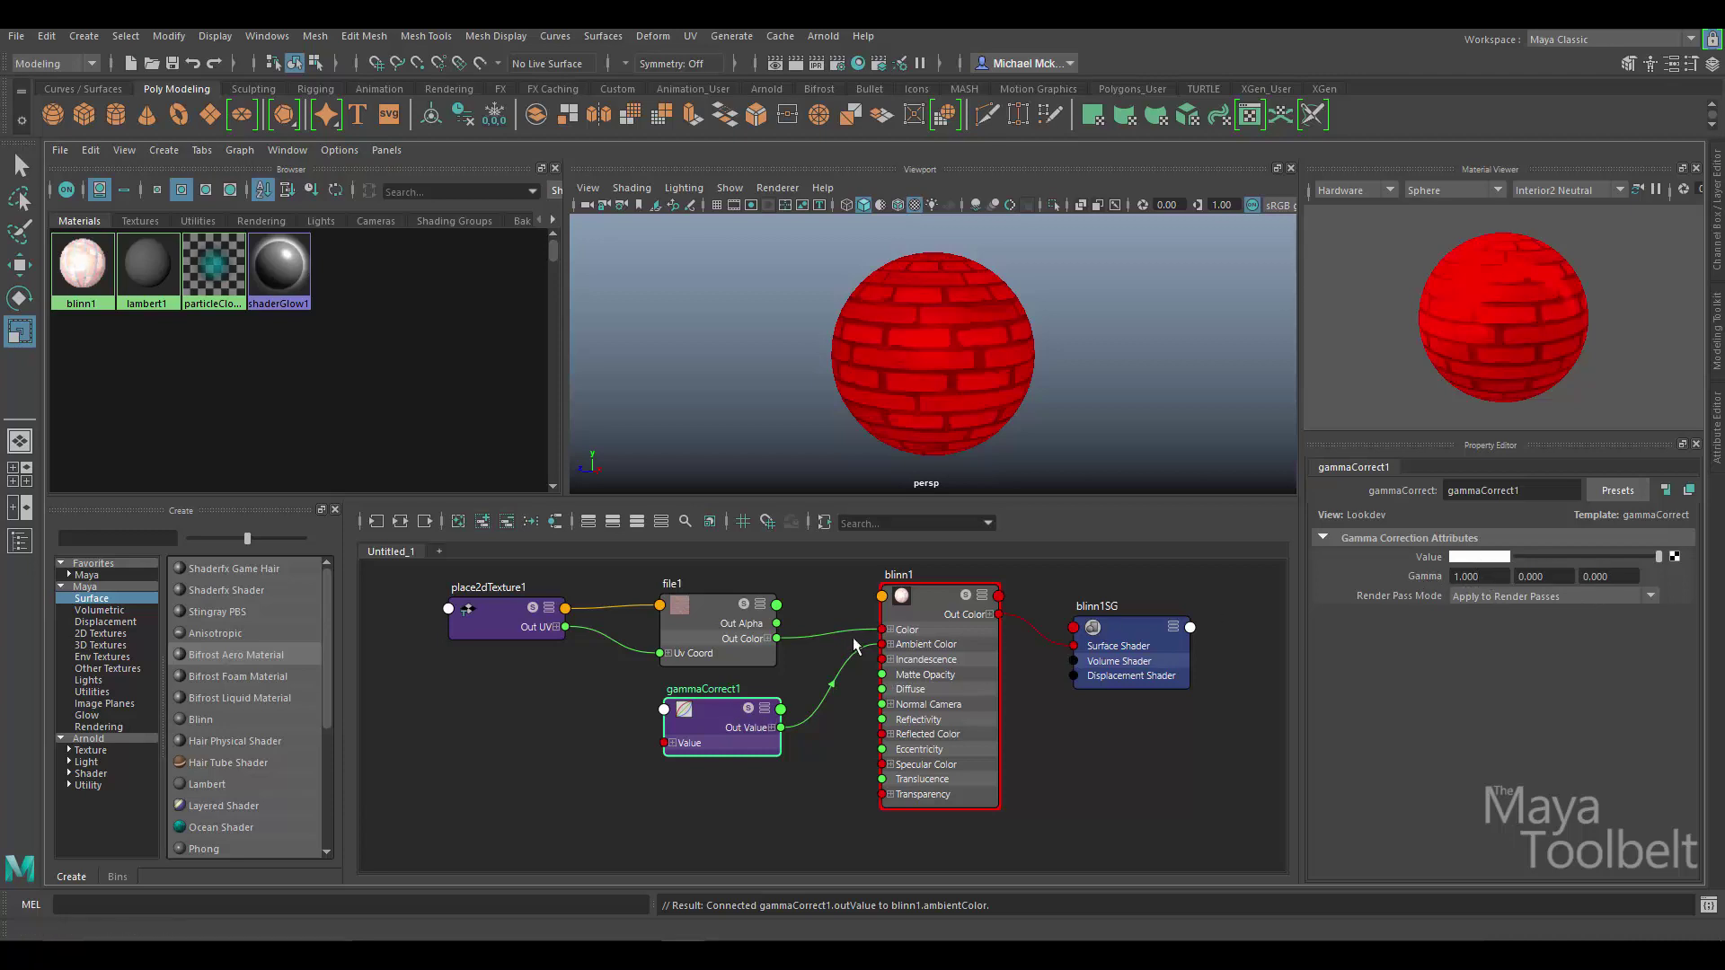
- Set all three gammaCorrect1 Gamma values to 0.5
{"action": "left_click", "coordinate": [1484, 582]}
{"action": "key", "text": "Tab"}
{"action": "type", "text": "0.5"}
{"action": "key", "text": "Tab"}
{"action": "type", "text": "0.5"}
{"action": "key", "text": "Return"}
{"action": "left_click", "coordinate": [1484, 577]}
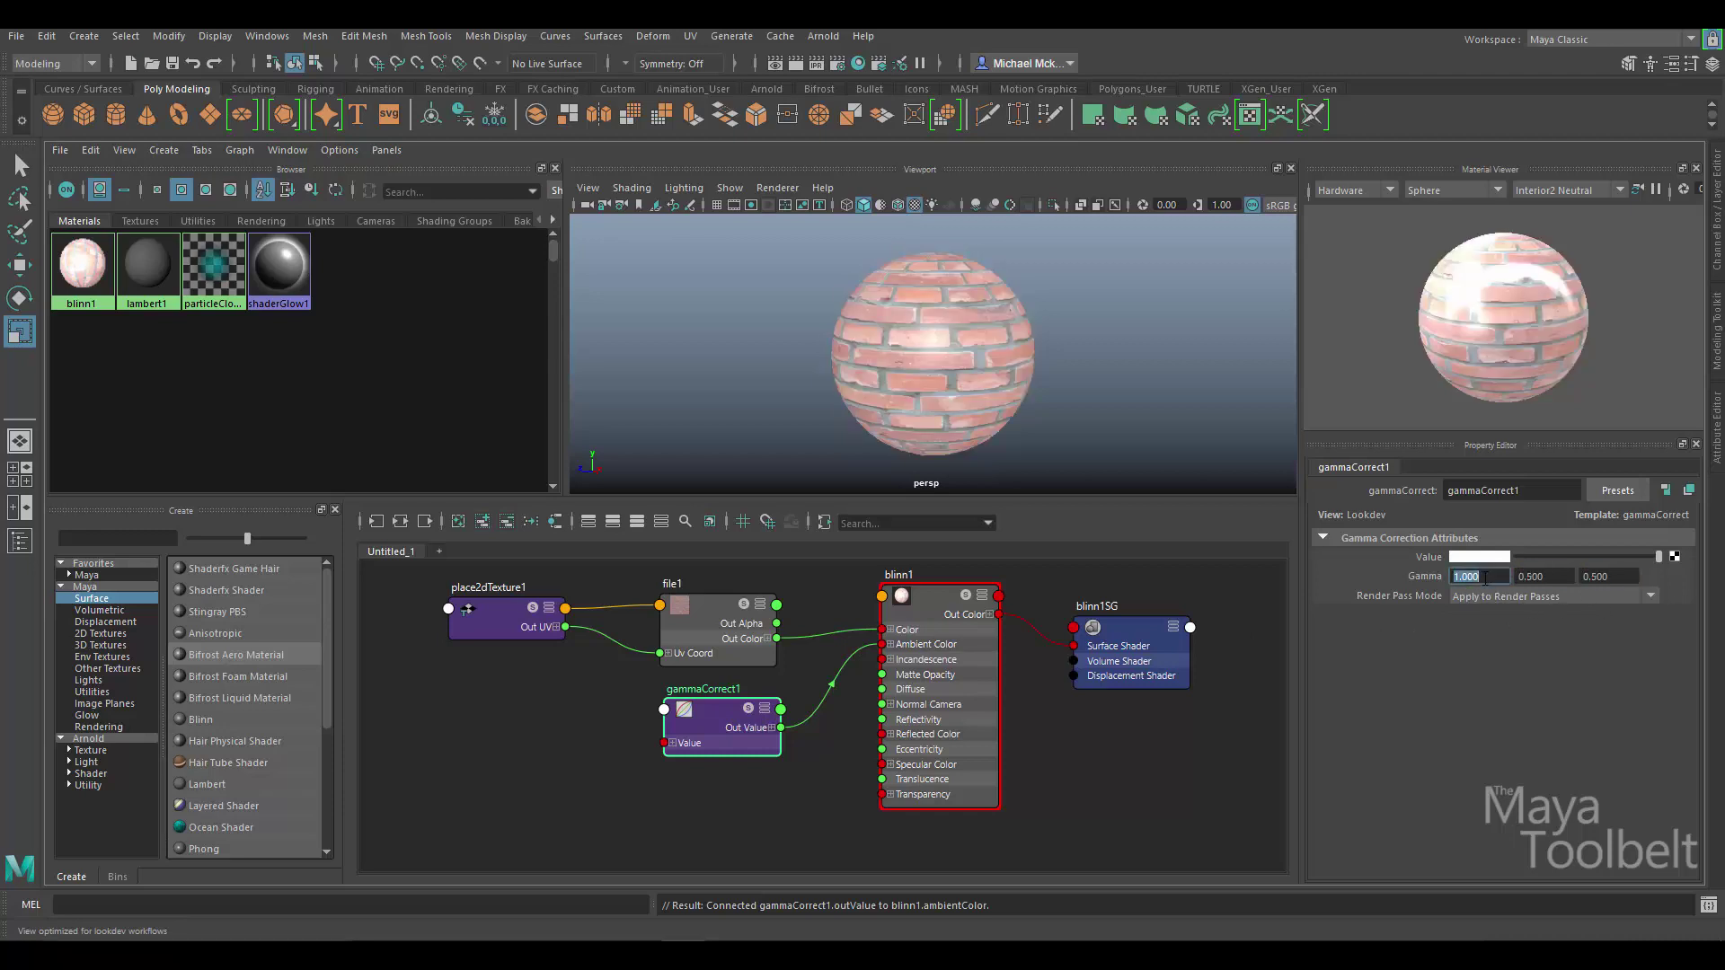
{"action": "type", "text": "0.5"}
{"action": "key", "text": "Tab"}
{"action": "left_click", "coordinate": [1470, 581]}
{"action": "key", "text": "Return"}
- Pick red for the gamma Value and set the first Gamma value to 0
{"action": "left_click", "coordinate": [1475, 558]}
{"action": "left_click", "coordinate": [1416, 513]}
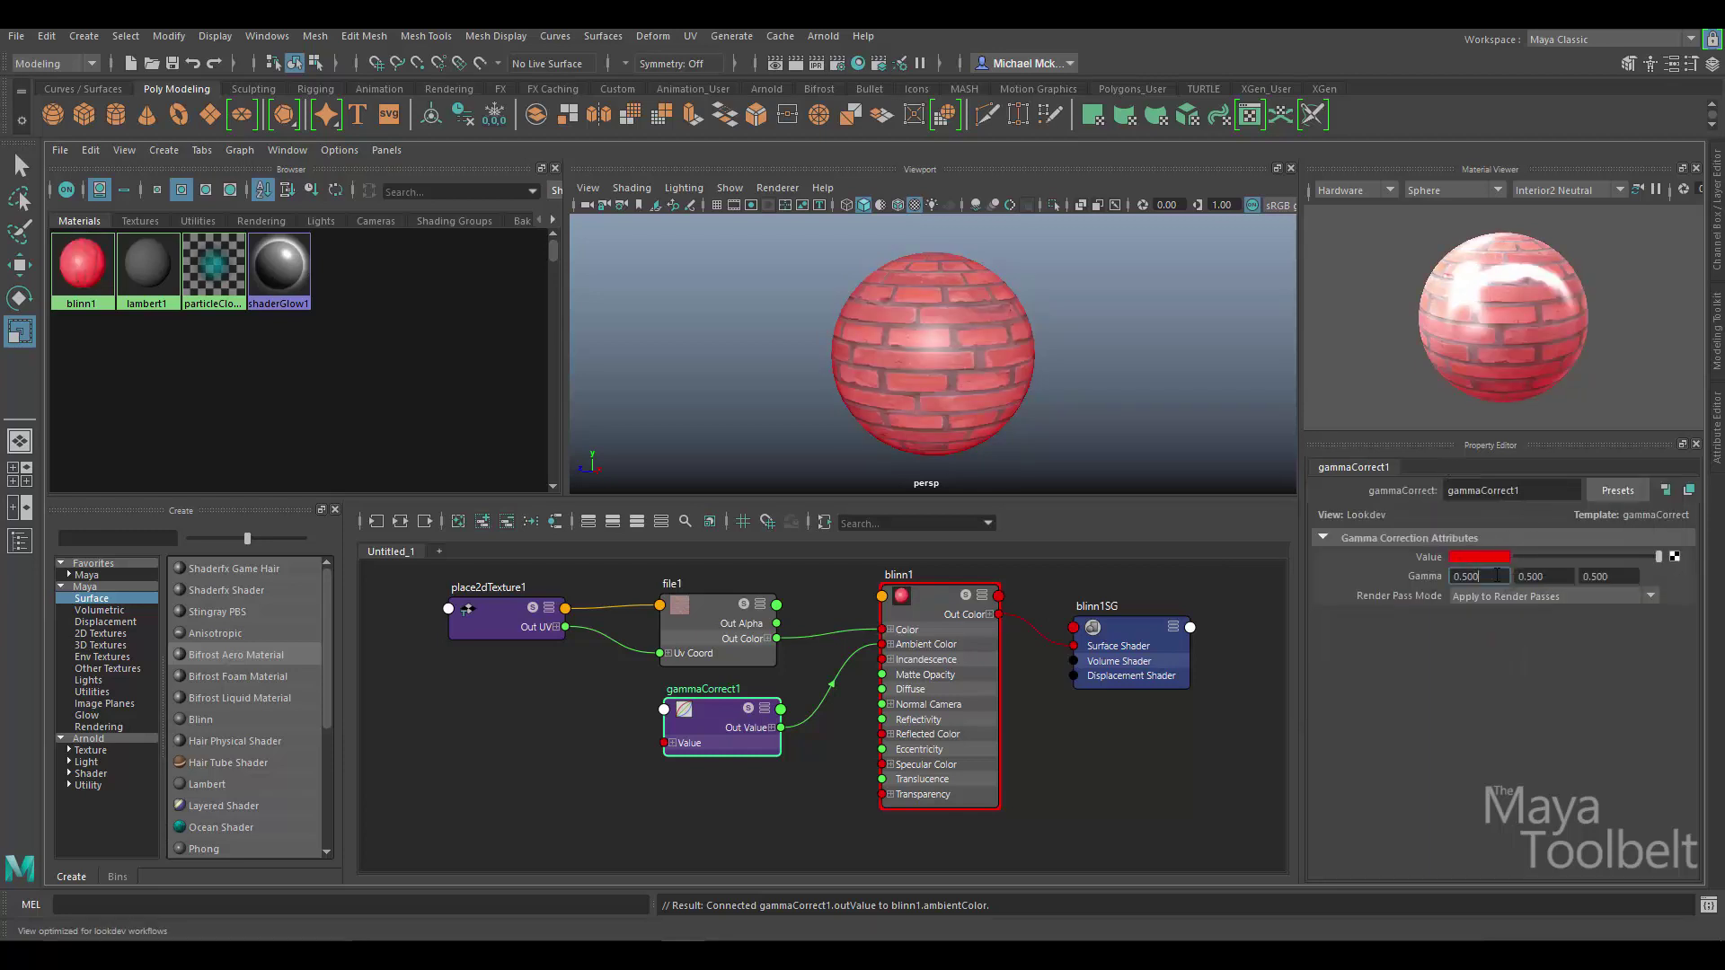
{"action": "key", "text": "Tab"}
{"action": "type", "text": "0"}
{"action": "key", "text": "Return"}
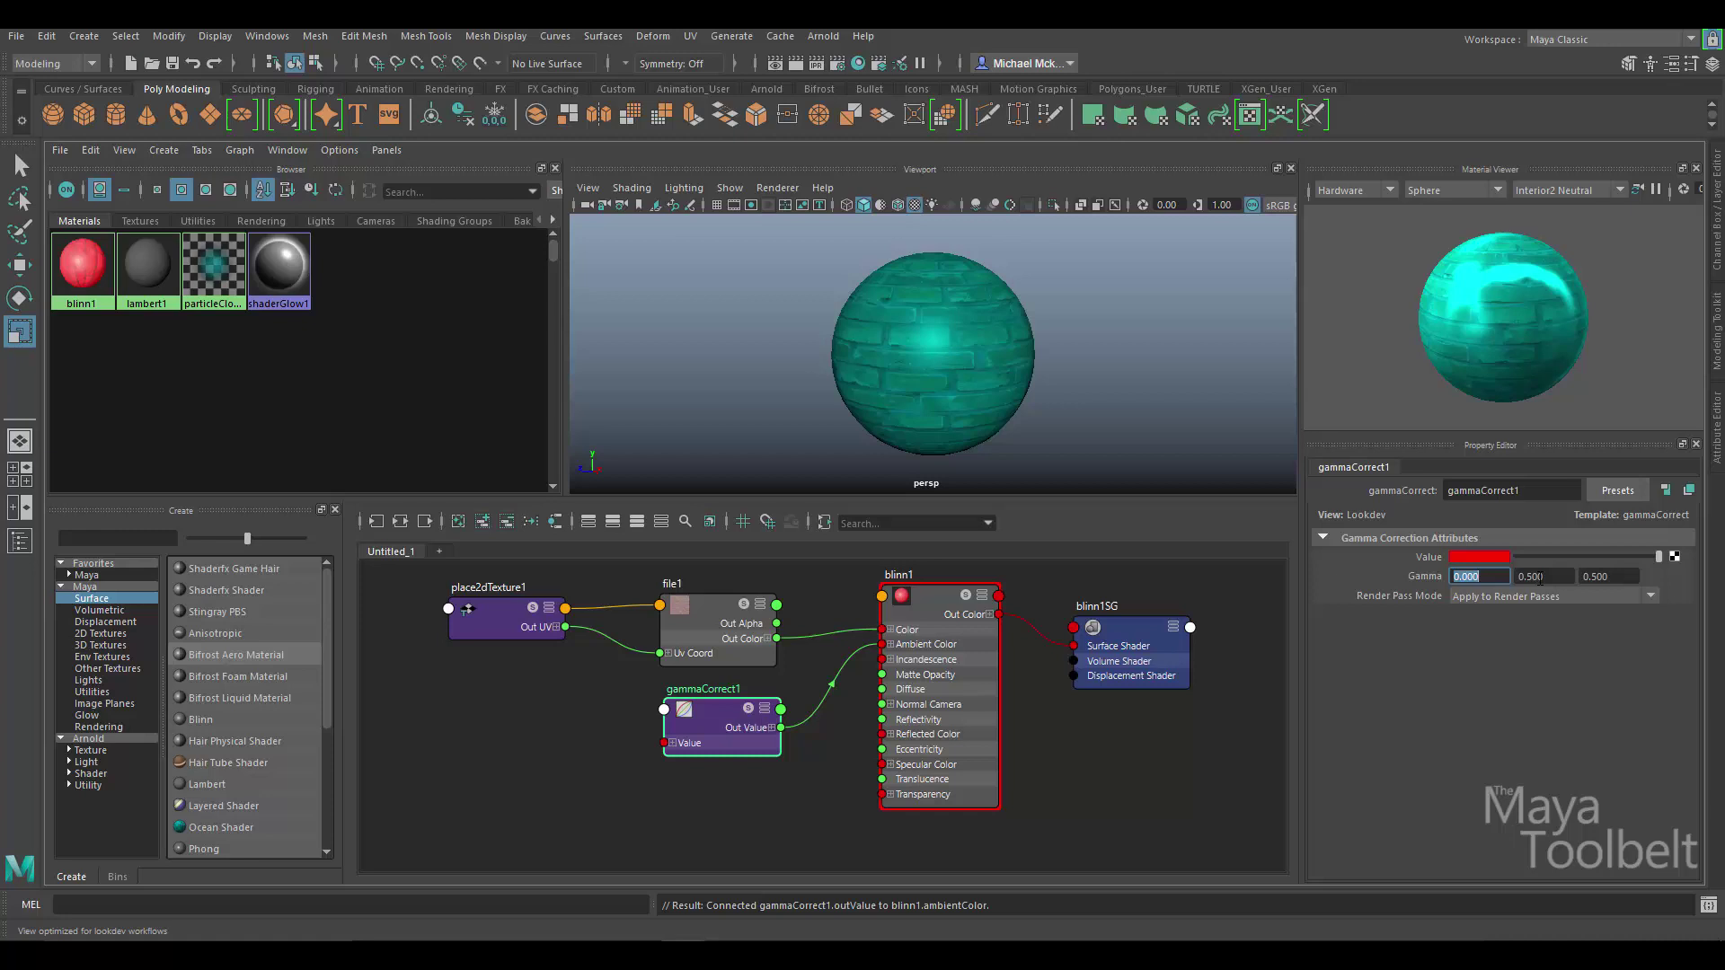
{"action": "left_click", "coordinate": [1570, 580]}
{"action": "key", "text": "Tab"}
- Sweep the gamma Value to white and set the first Gamma value to 0
{"action": "left_click_drag", "start_coordinate": [1517, 558], "coordinate": [1684, 562]}
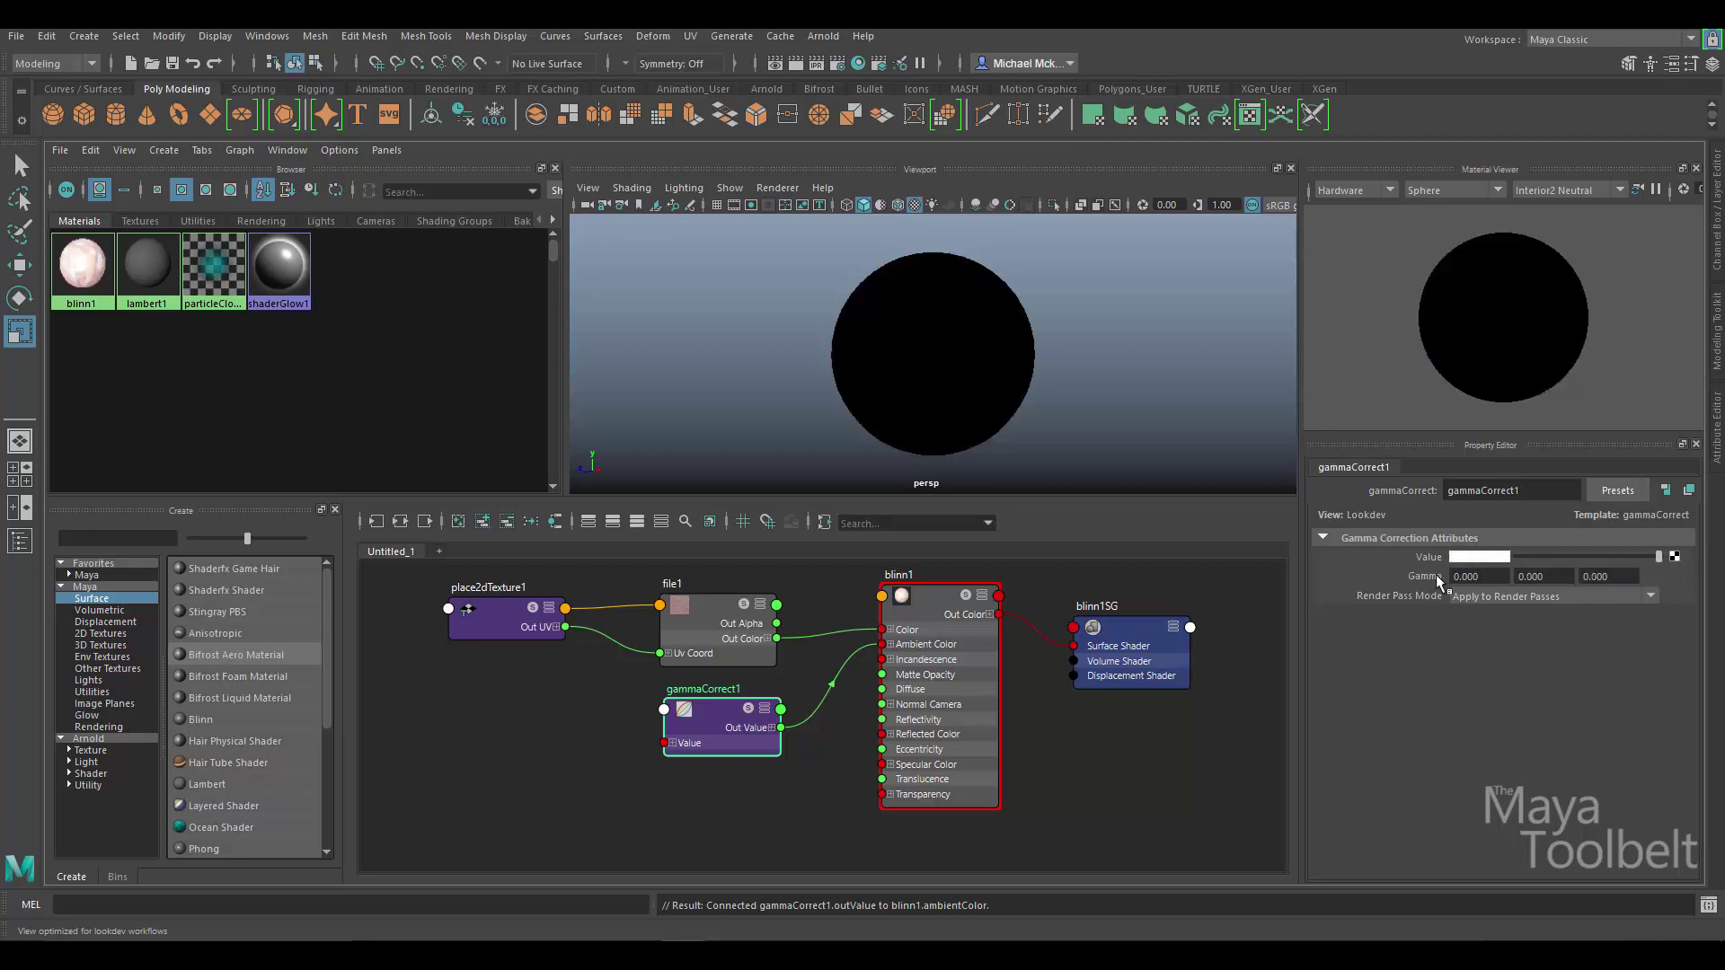
{"action": "double_click", "coordinate": [1471, 576]}
{"action": "type", "text": "1"}
{"action": "key", "text": "Return"}
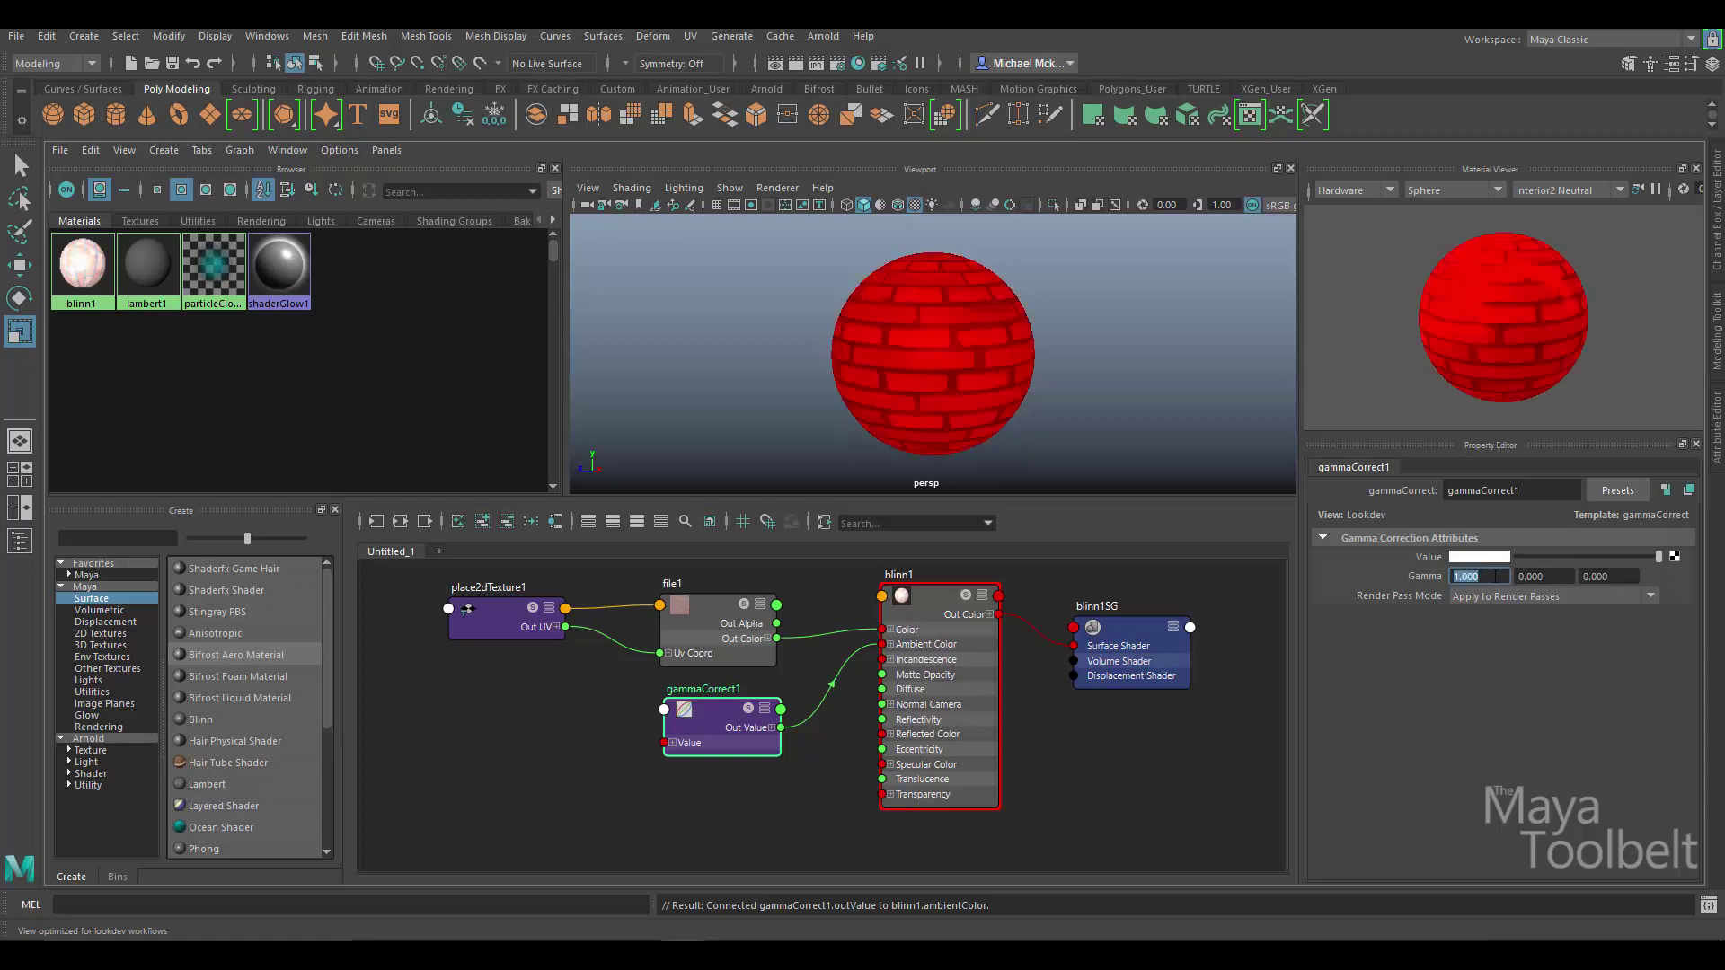
{"action": "type", "text": "0"}
{"action": "key", "text": "Return"}
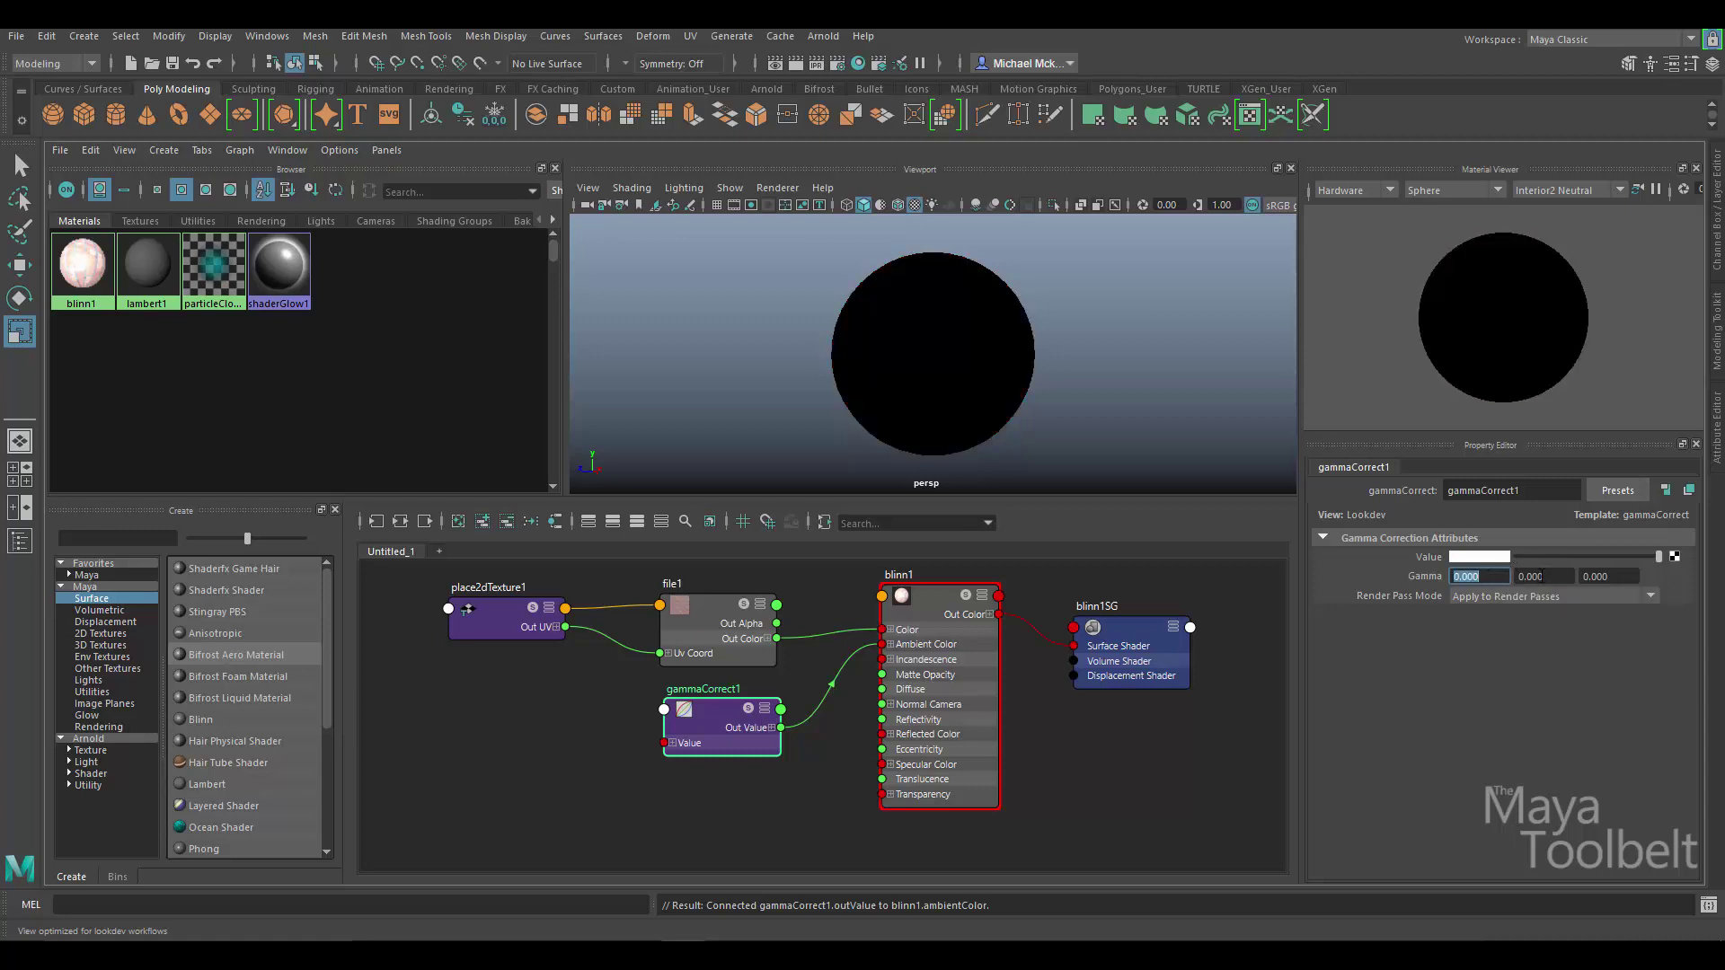
- Set the second and third Gamma values to 0, then nudge gammaCorrect1 in the graph
{"action": "double_click", "coordinate": [1544, 577]}
{"action": "type", "text": "1"}
{"action": "key", "text": "Return"}
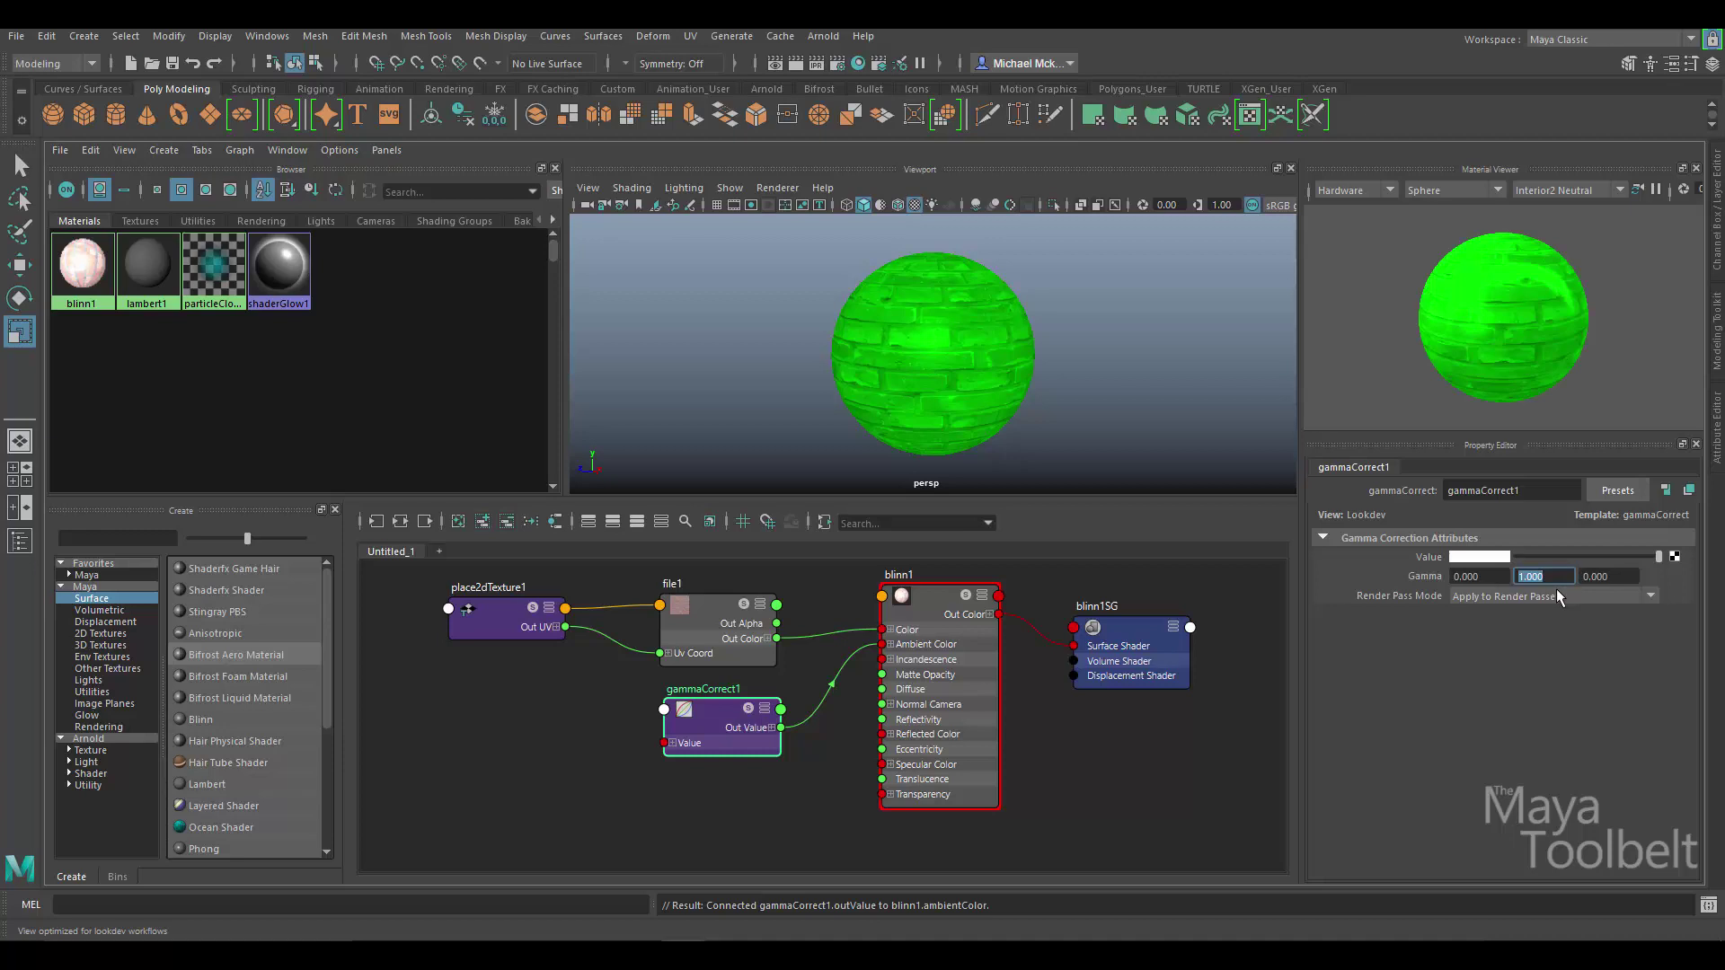
{"action": "type", "text": "0"}
{"action": "key", "text": "Return"}
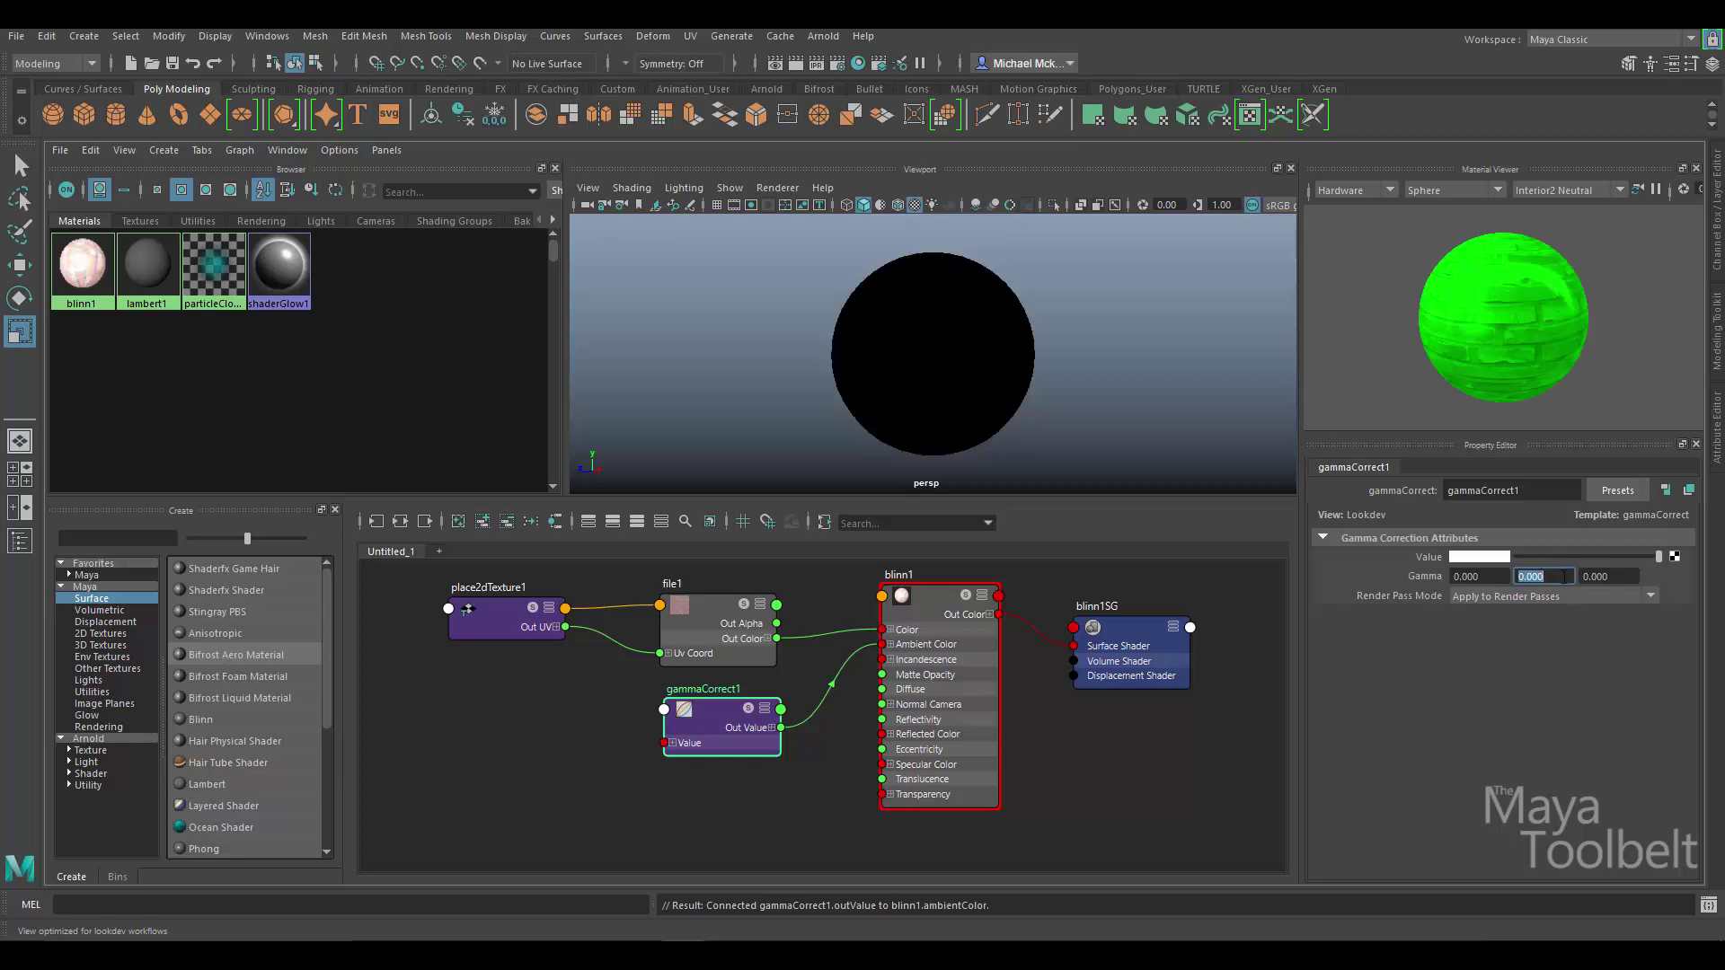
{"action": "double_click", "coordinate": [1599, 577]}
{"action": "type", "text": "1"}
{"action": "key", "text": "Return"}
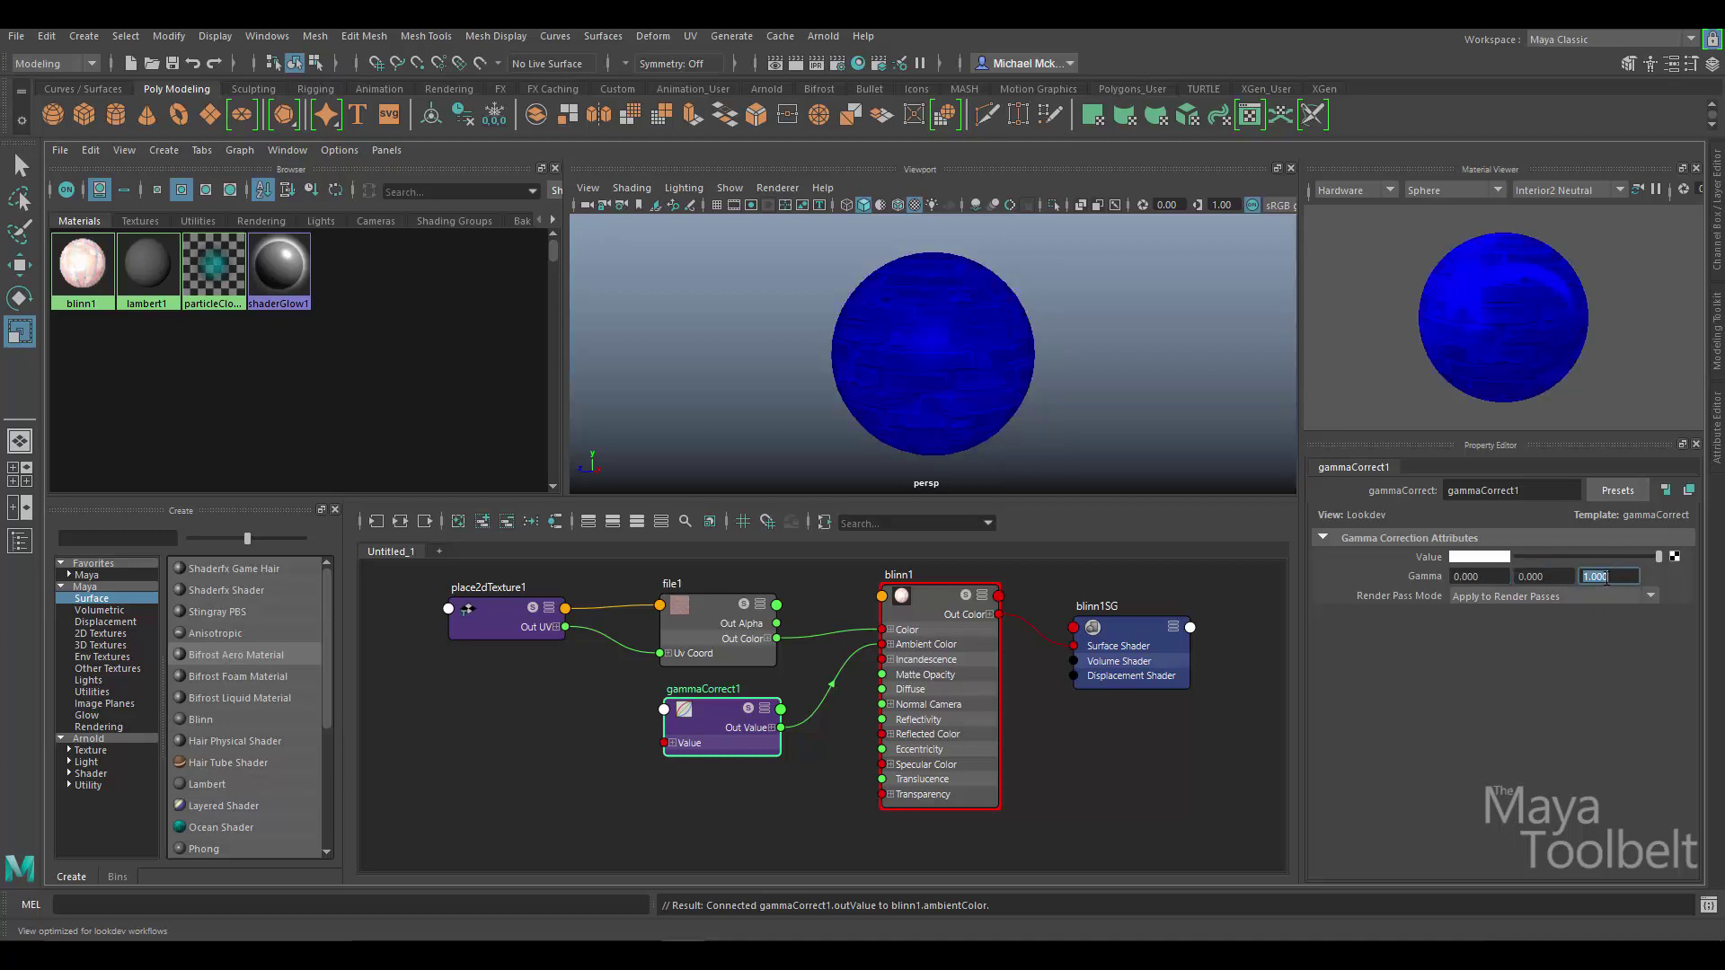
{"action": "type", "text": "0"}
{"action": "key", "text": "Return"}
{"action": "left_click_drag", "start_coordinate": [747, 719], "coordinate": [744, 717]}
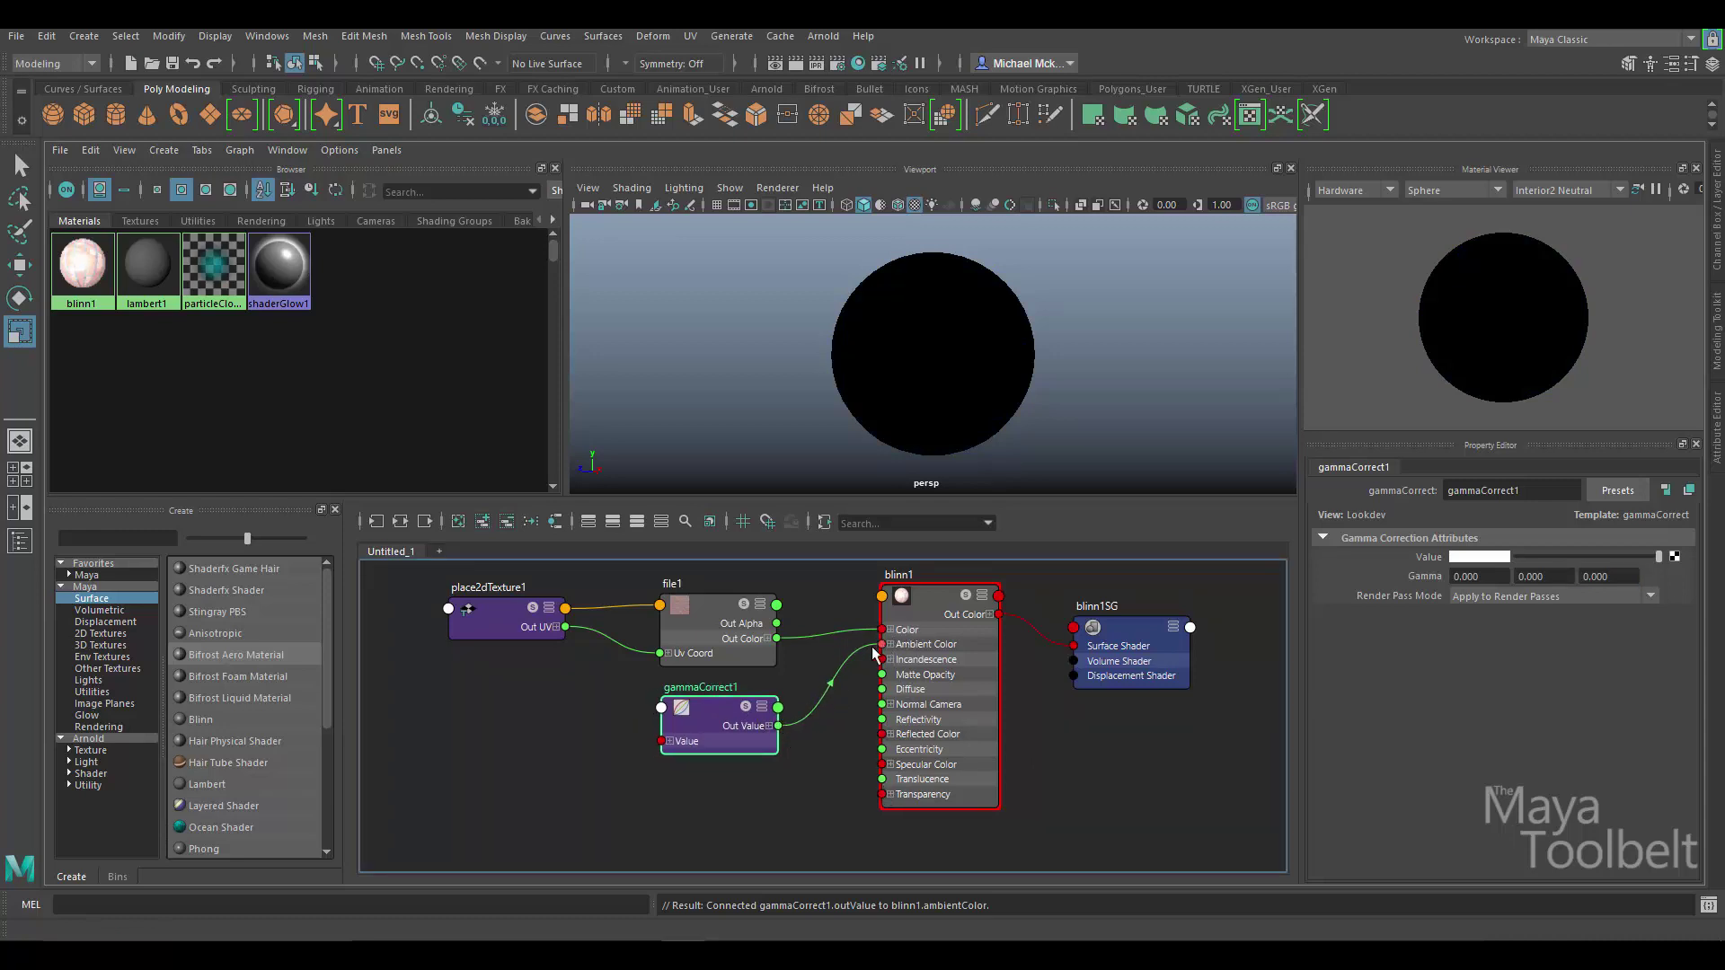
- Delete the gammaCorrect1→Ambient Color and file1→blinn1 Color connections, spreading the nodes apart
{"action": "left_click_drag", "start_coordinate": [778, 714], "coordinate": [733, 716]}
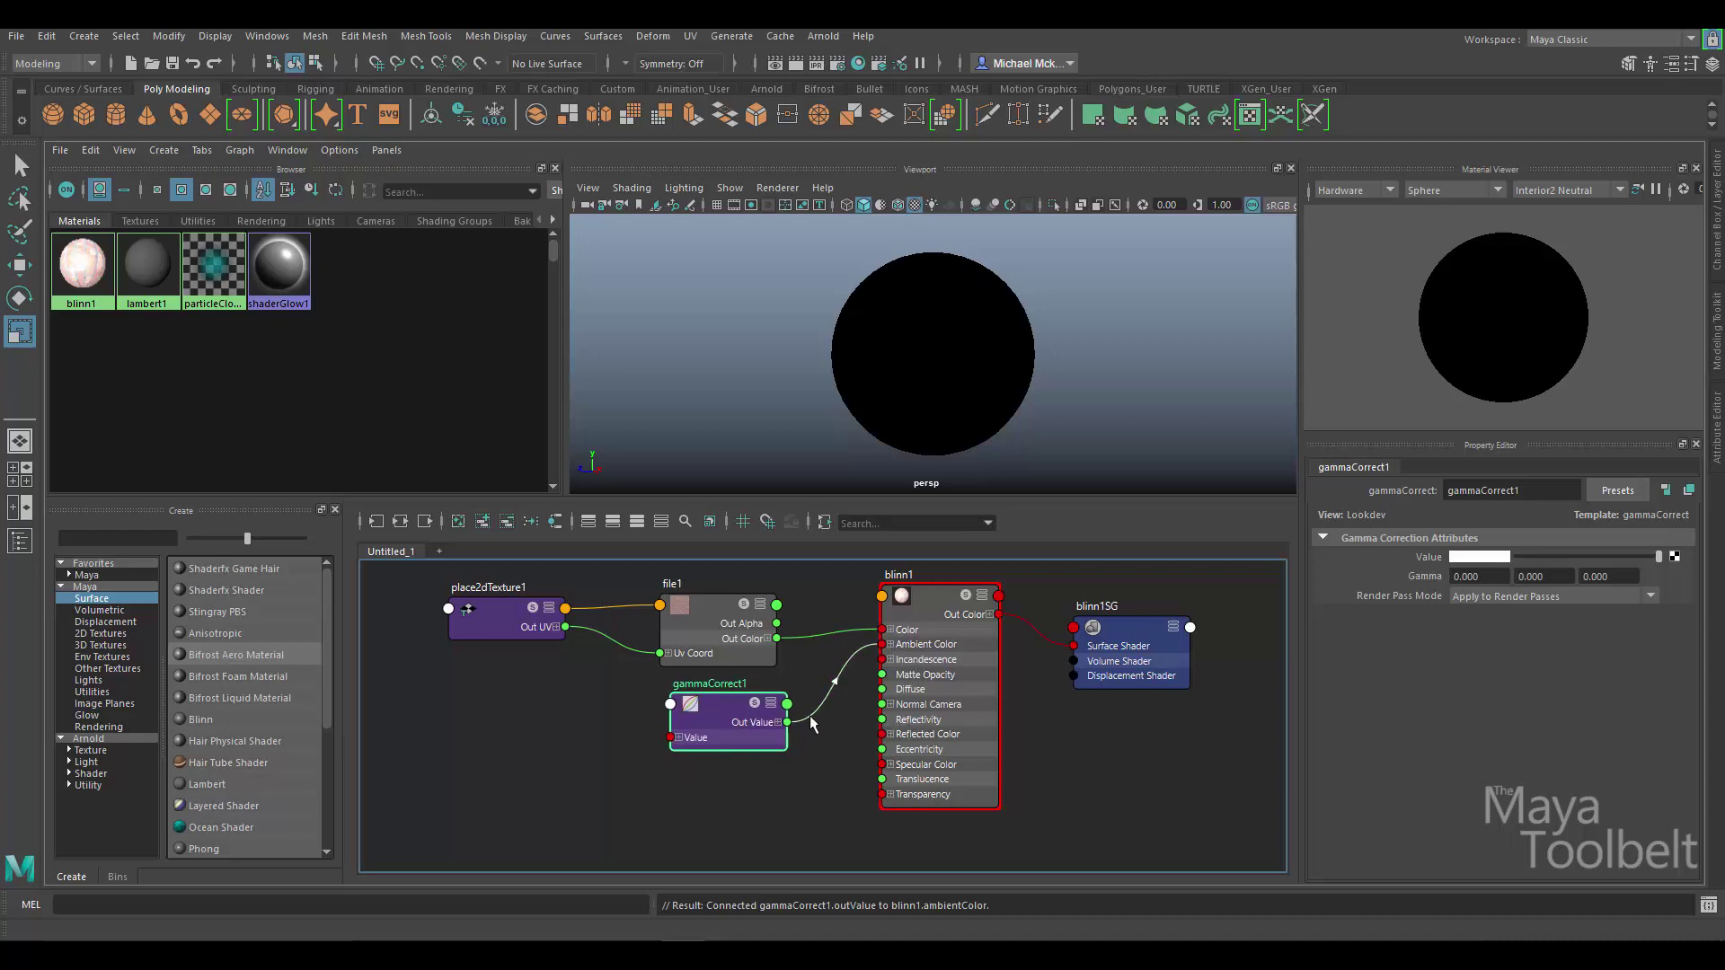
{"action": "left_click", "coordinate": [829, 681]}
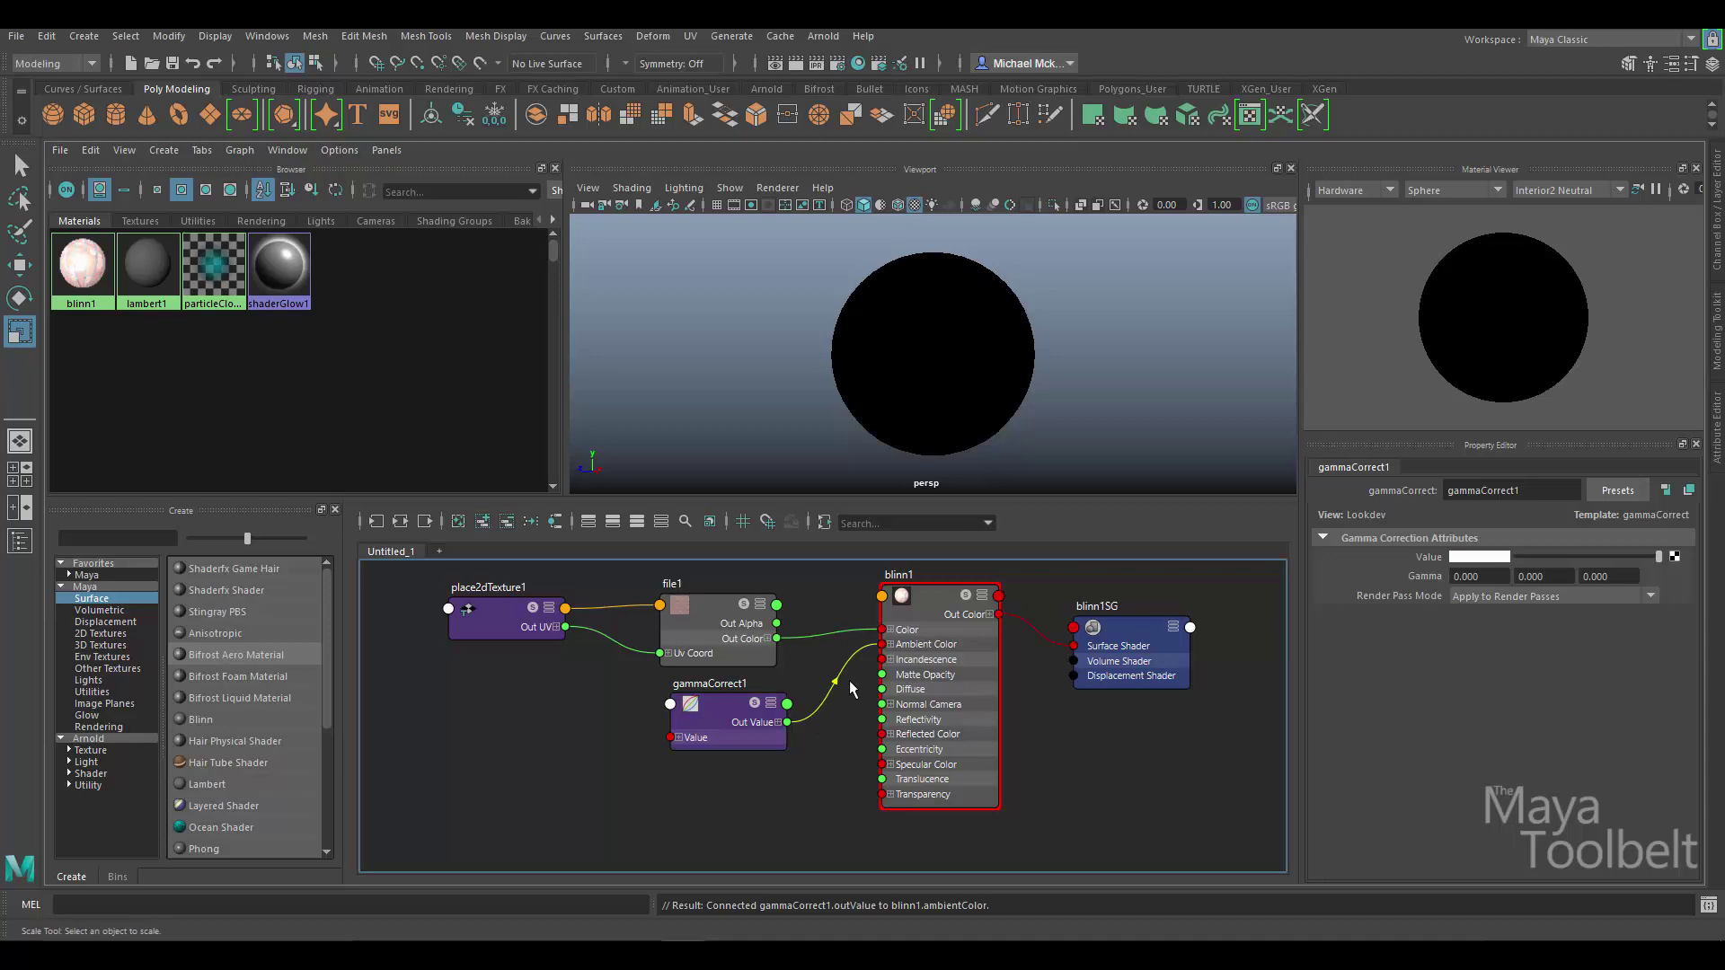
{"action": "key", "text": "Delete"}
{"action": "left_click_drag", "start_coordinate": [728, 724], "coordinate": [785, 729]}
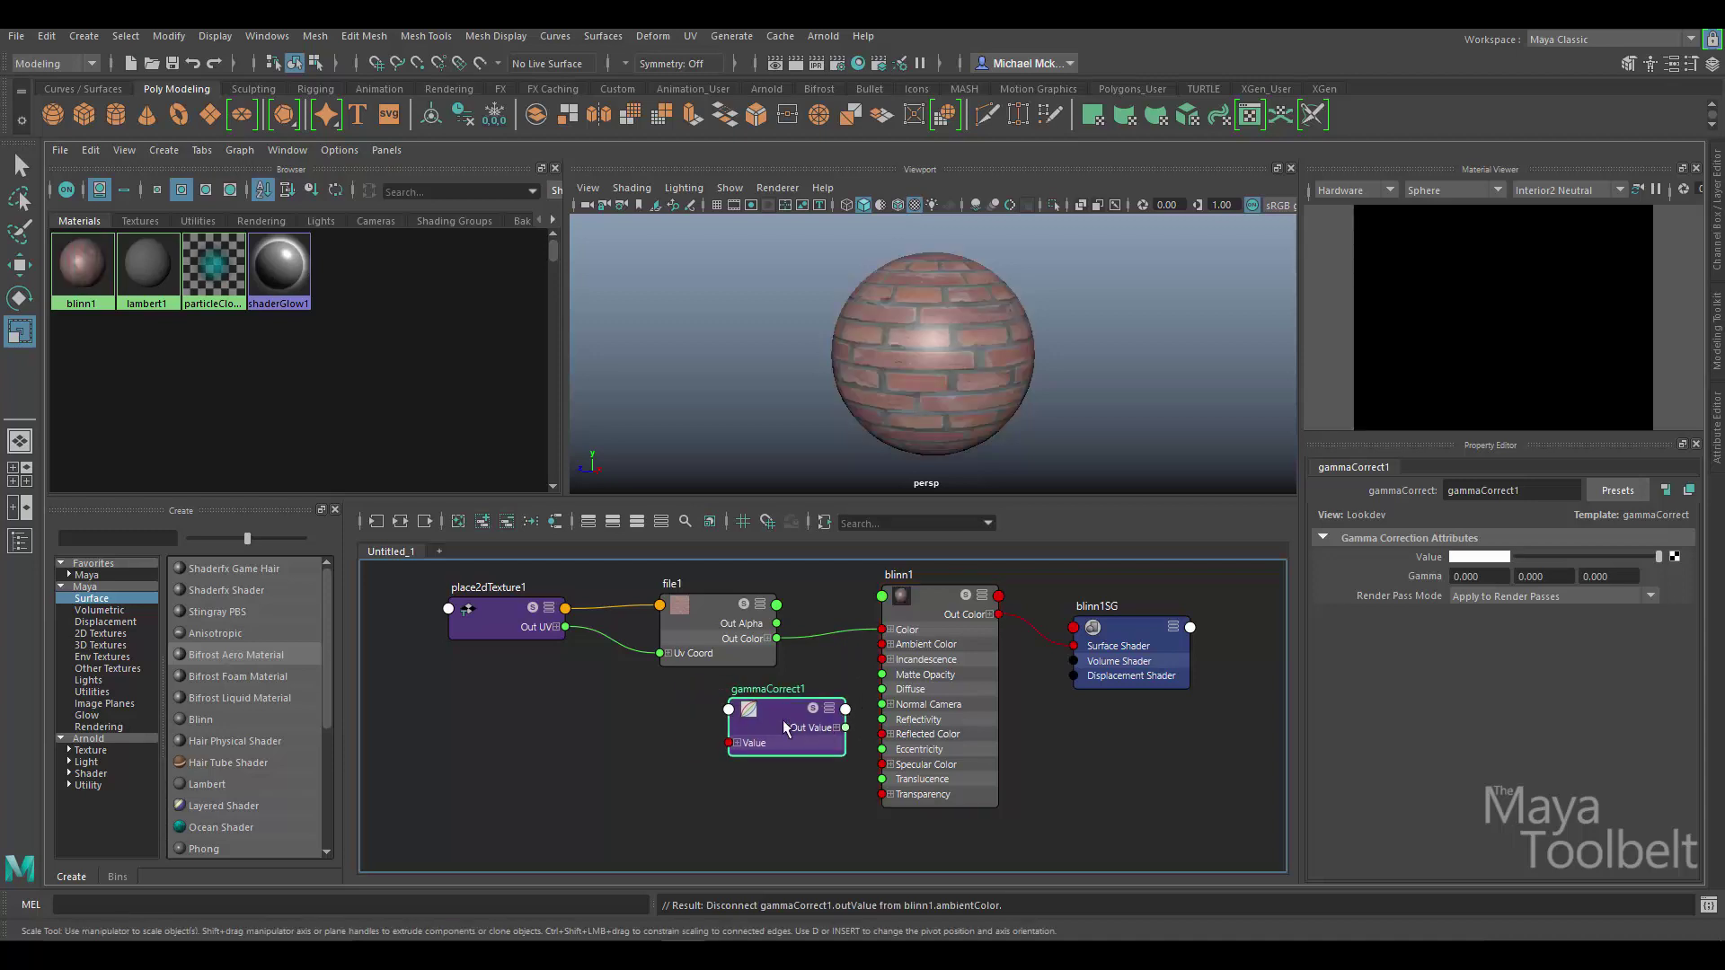
{"action": "left_click_drag", "start_coordinate": [707, 617], "coordinate": [591, 612]}
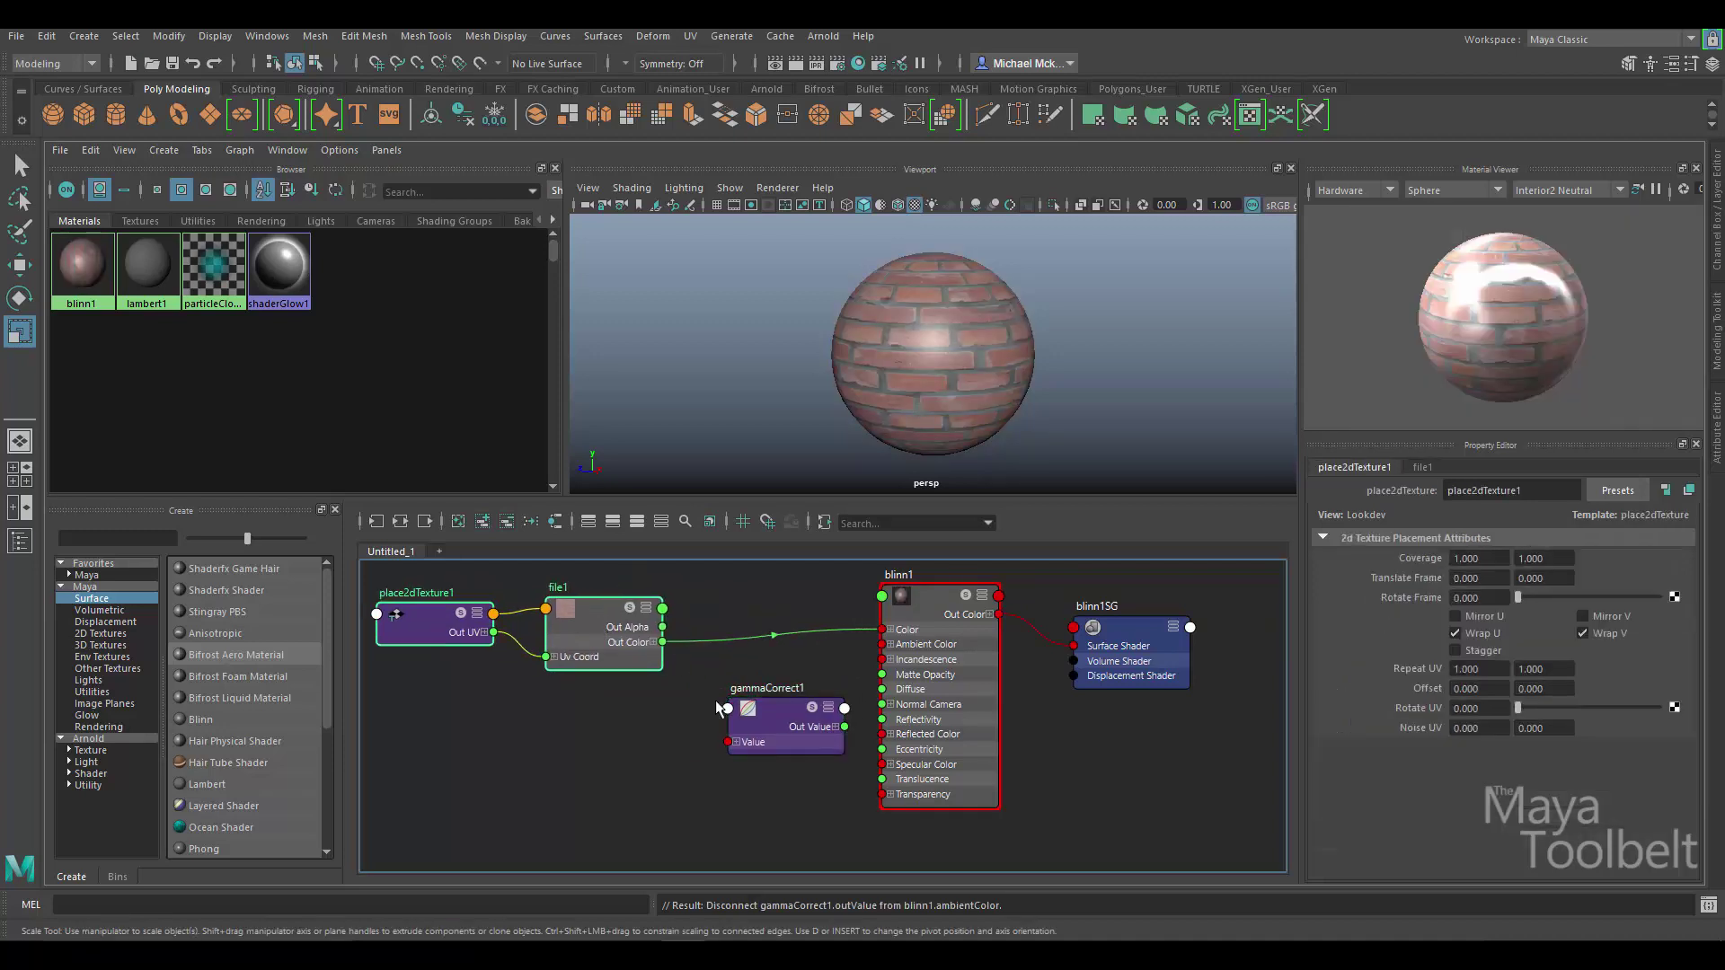
{"action": "left_click_drag", "start_coordinate": [777, 721], "coordinate": [759, 692]}
{"action": "left_click", "coordinate": [809, 632]}
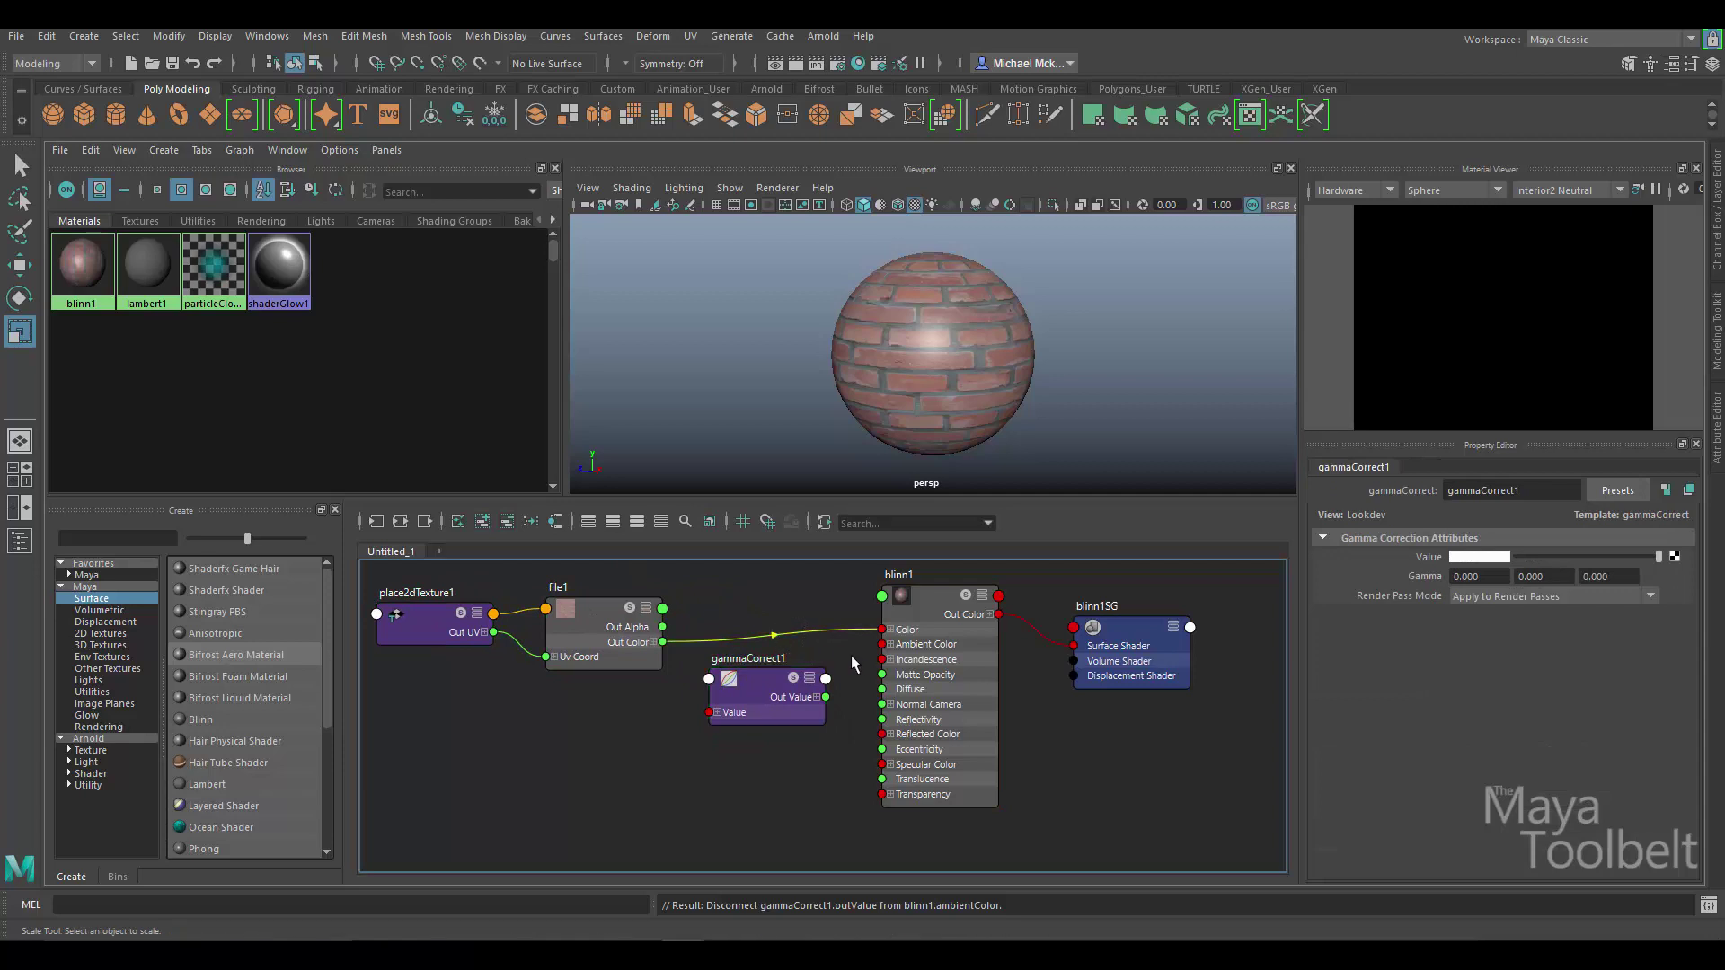
{"action": "left_click", "coordinate": [667, 642]}
{"action": "key", "text": "Delete"}
- Wire file1 Out Color into gammaCorrect1 Value, and gammaCorrect1 Out Value into blinn1 Color
{"action": "left_click_drag", "start_coordinate": [778, 676], "coordinate": [770, 626]}
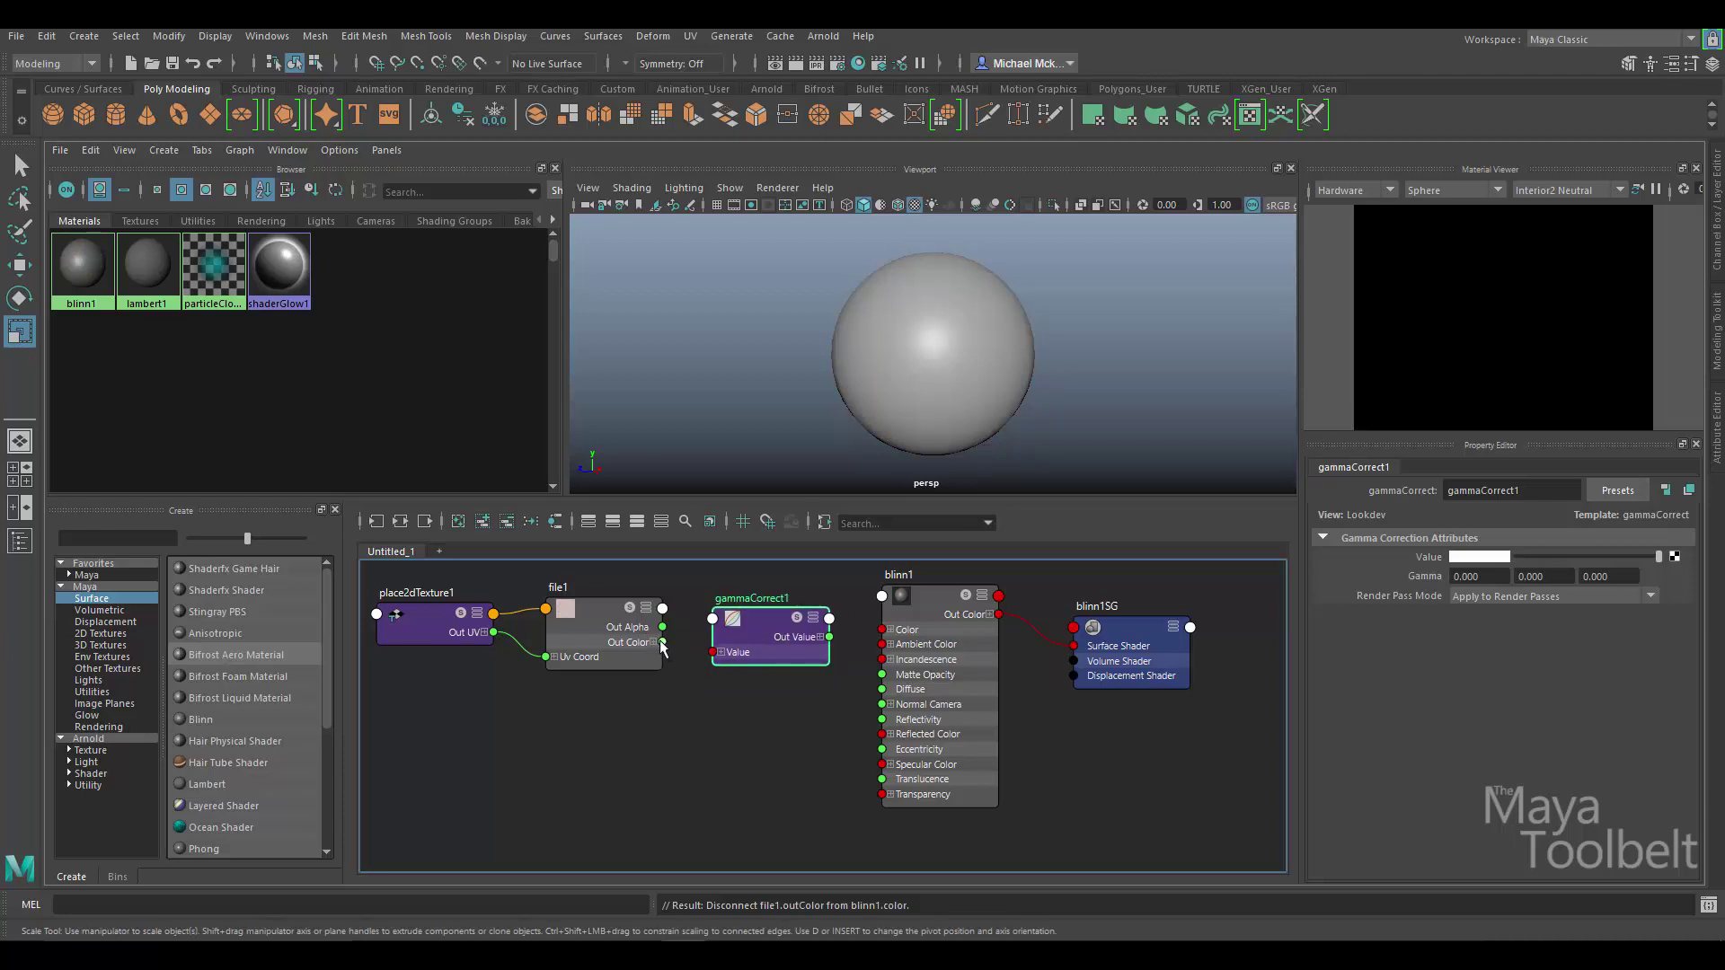
{"action": "left_click_drag", "start_coordinate": [665, 643], "coordinate": [713, 652]}
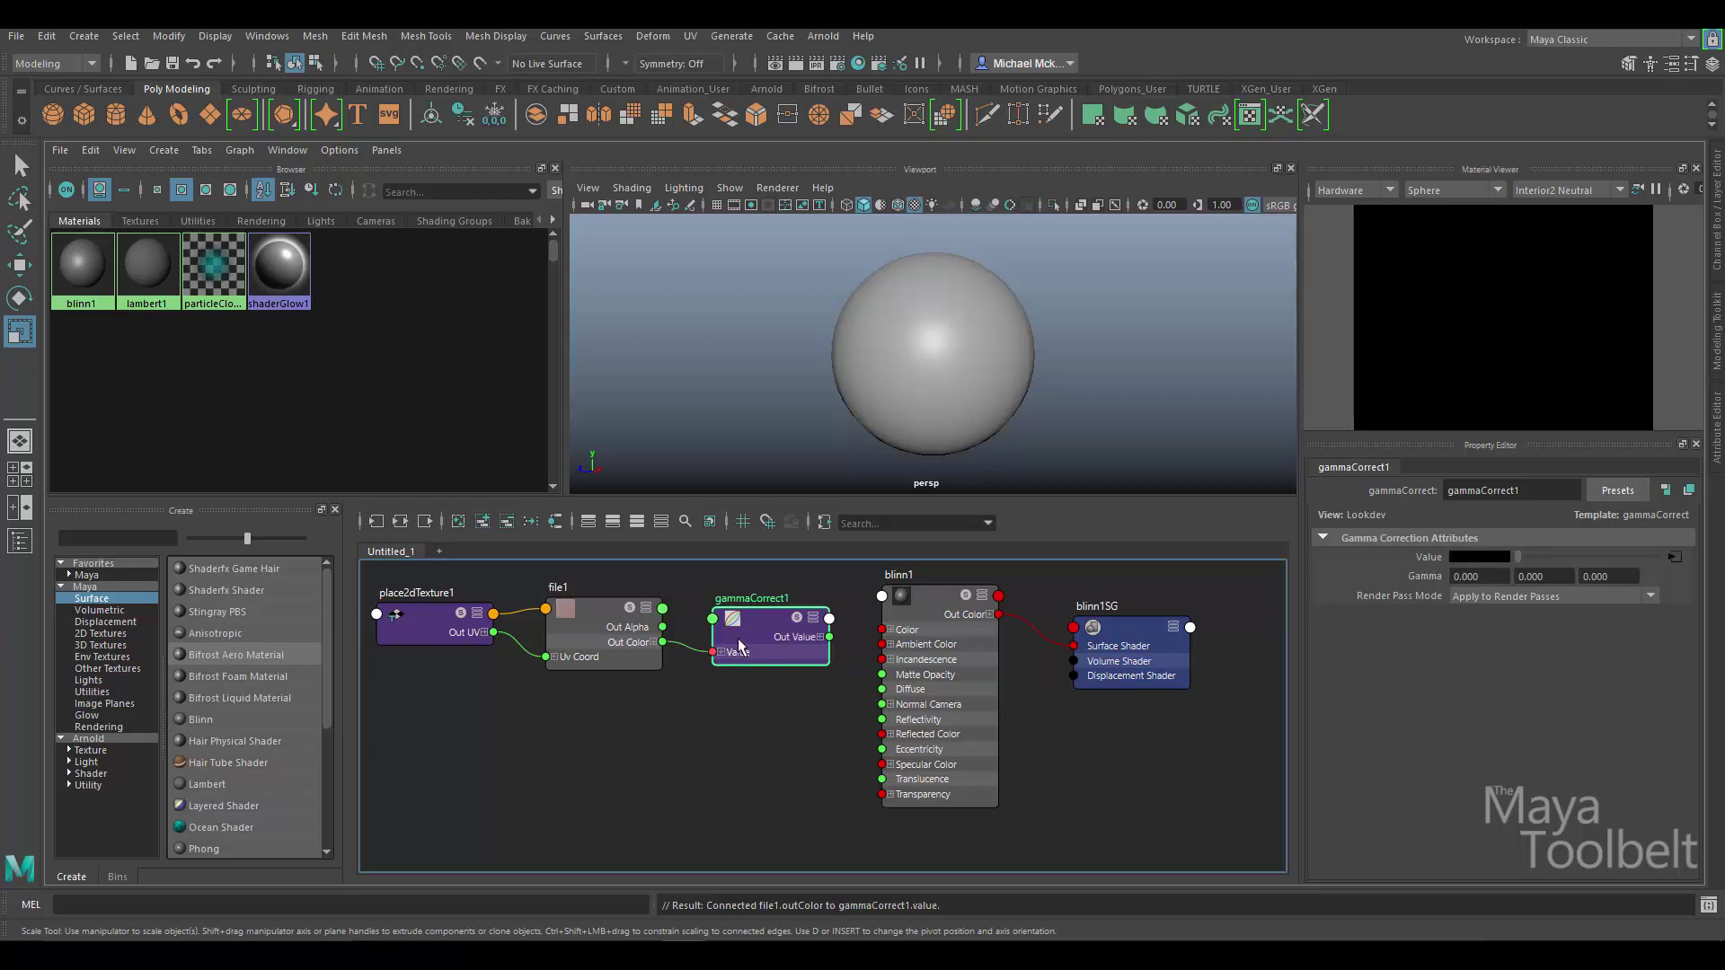
{"action": "left_click_drag", "start_coordinate": [829, 636], "coordinate": [882, 629]}
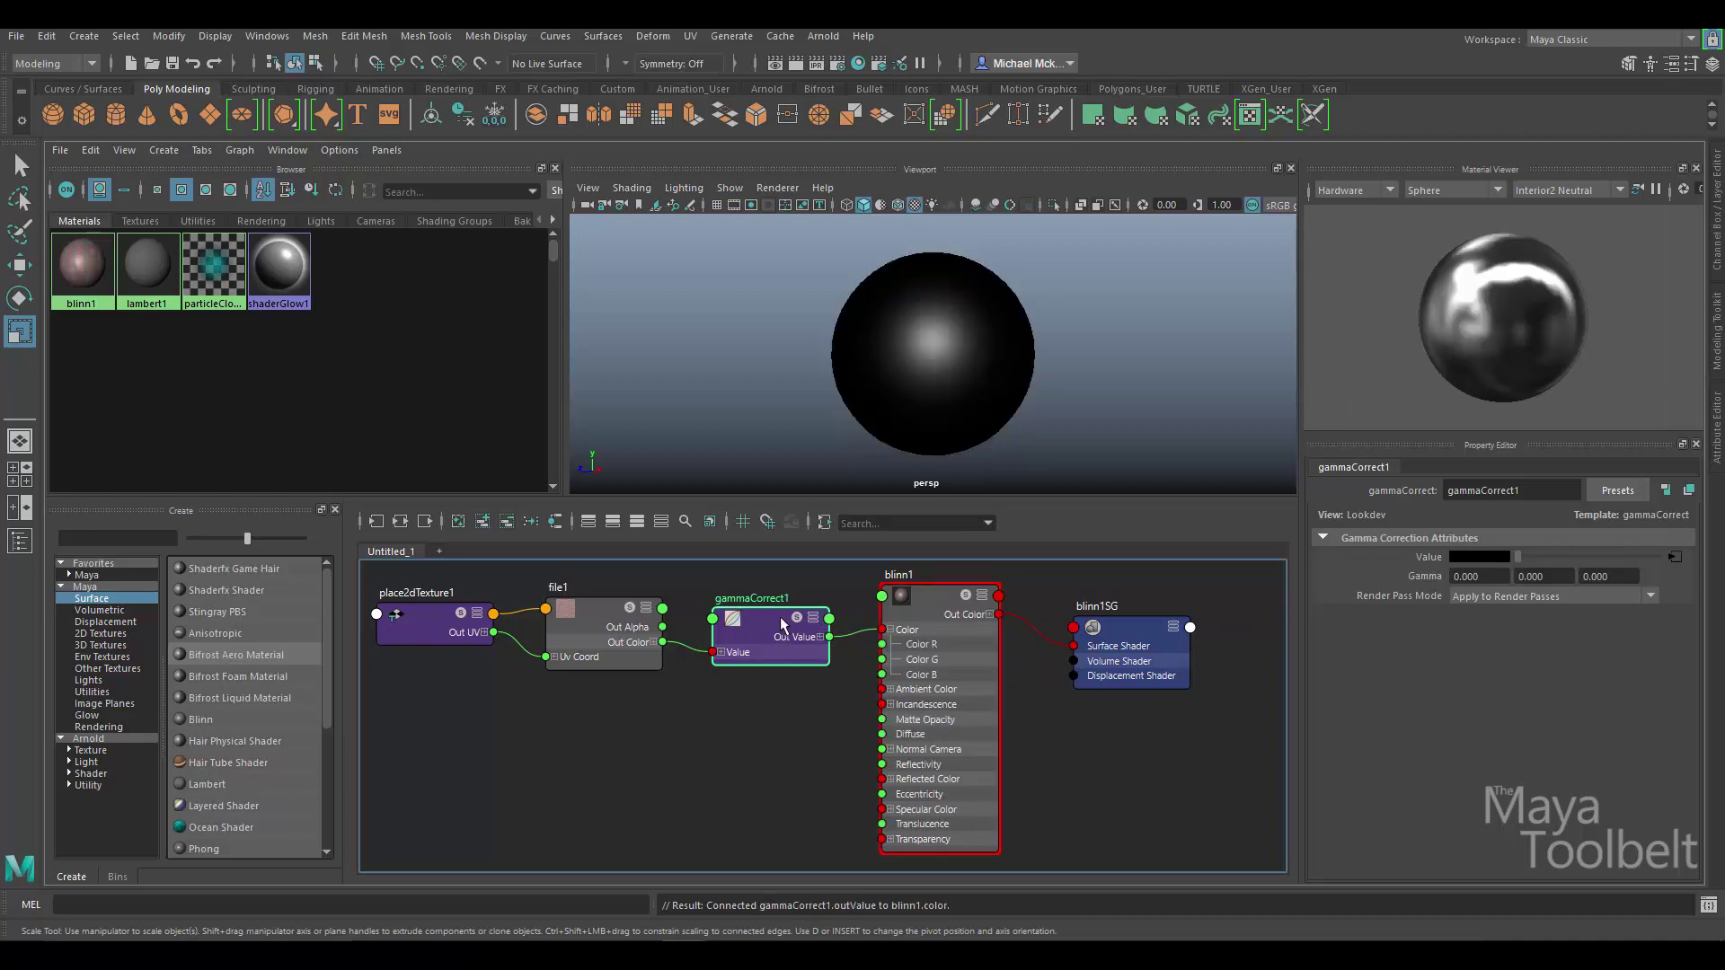
- Try gammaCorrect1 Gamma at 1, 1, 1, then 0.25 on the first two channels
{"action": "left_click", "coordinate": [1500, 578]}
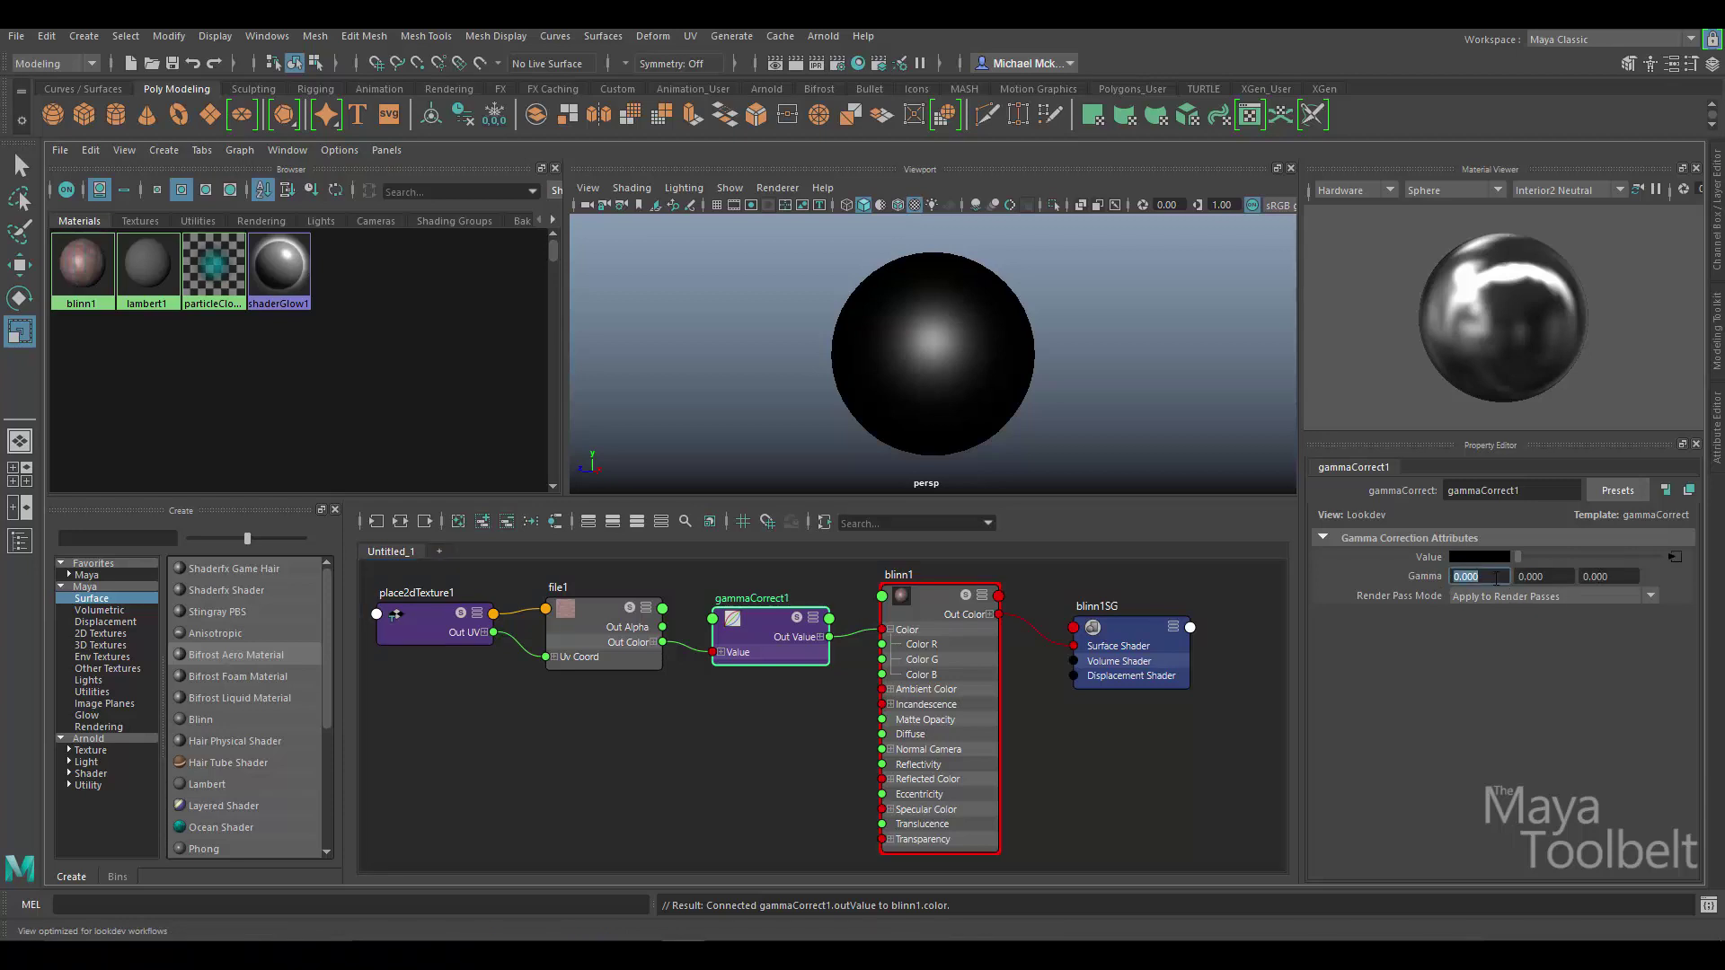
{"action": "type", "text": "1"}
{"action": "key", "text": "Tab"}
{"action": "type", "text": "1"}
{"action": "key", "text": "Tab"}
{"action": "type", "text": "1"}
{"action": "key", "text": "Return"}
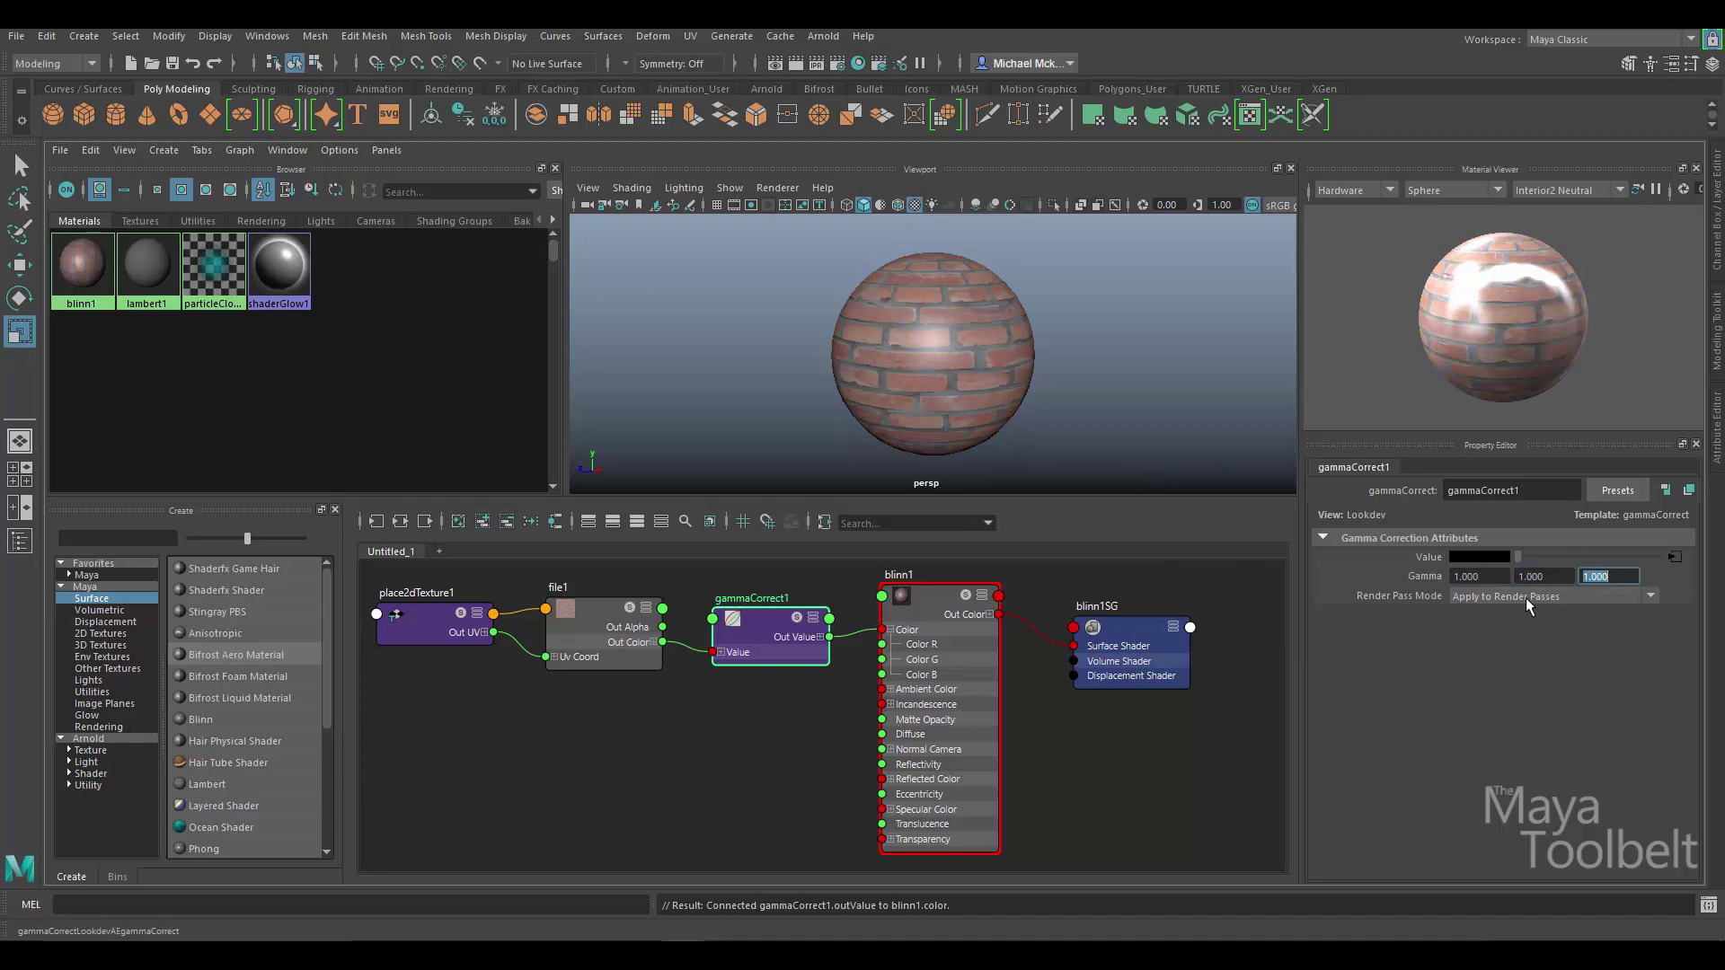
{"action": "left_click", "coordinate": [1493, 578]}
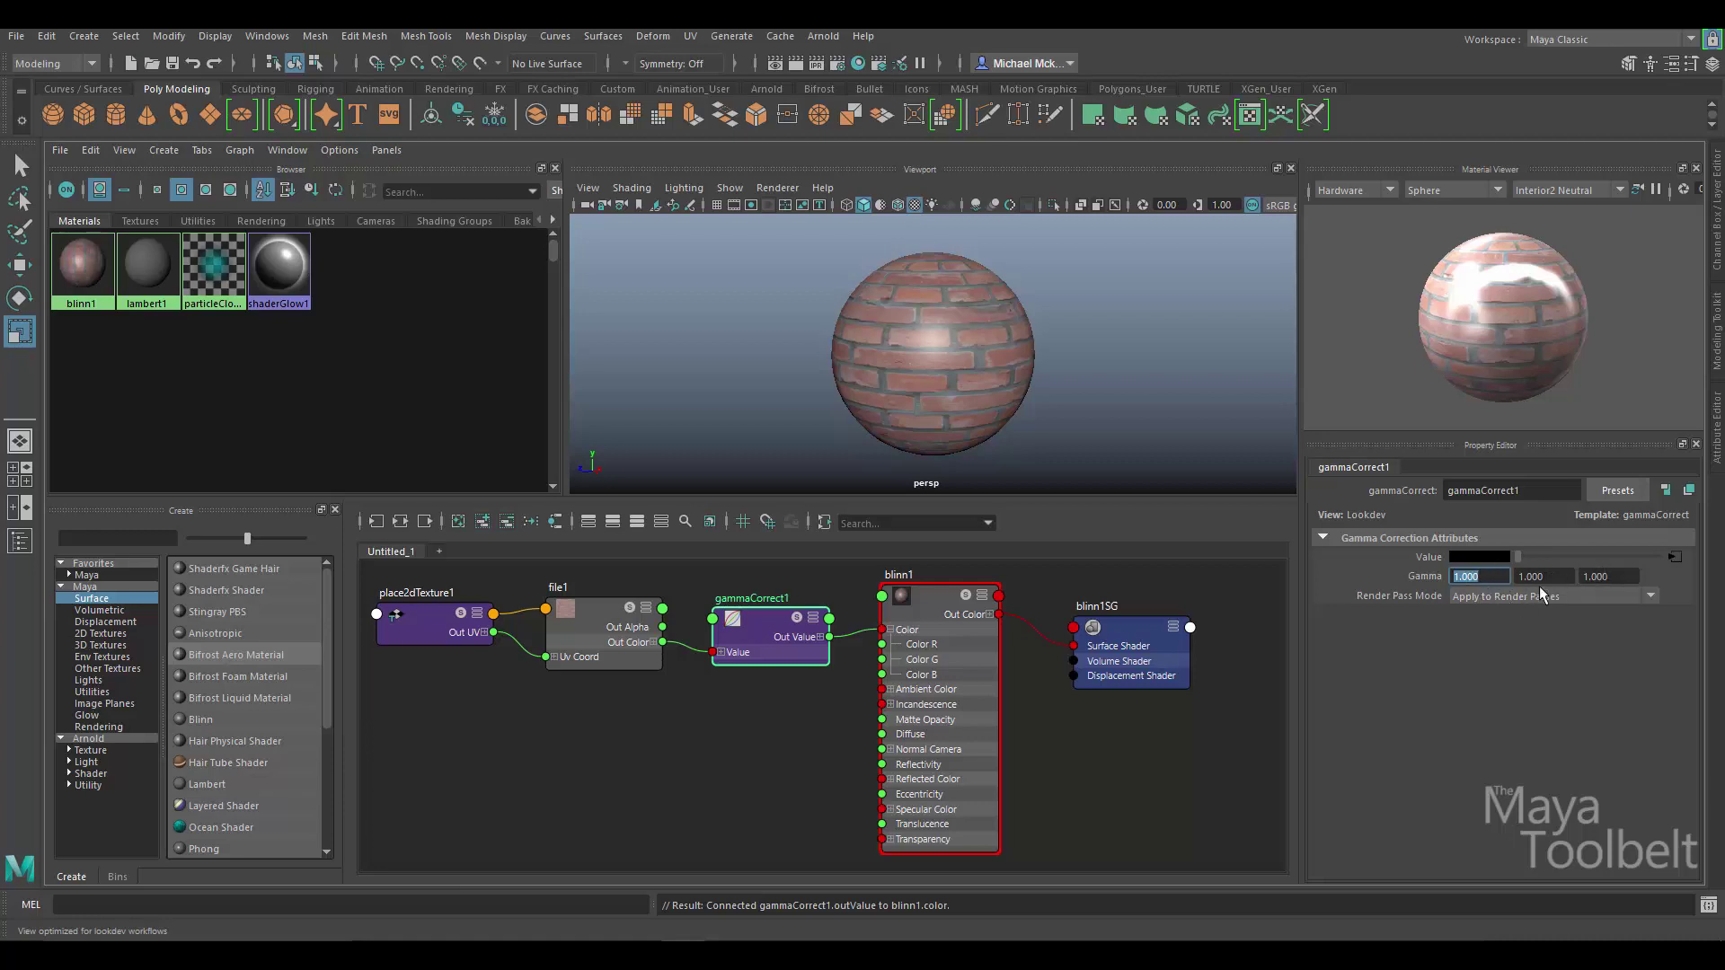
{"action": "type", "text": "0.25"}
{"action": "key", "text": "Tab"}
{"action": "type", "text": "0.25"}
{"action": "key", "text": "Tab"}
{"action": "type", "text": "0.25"}
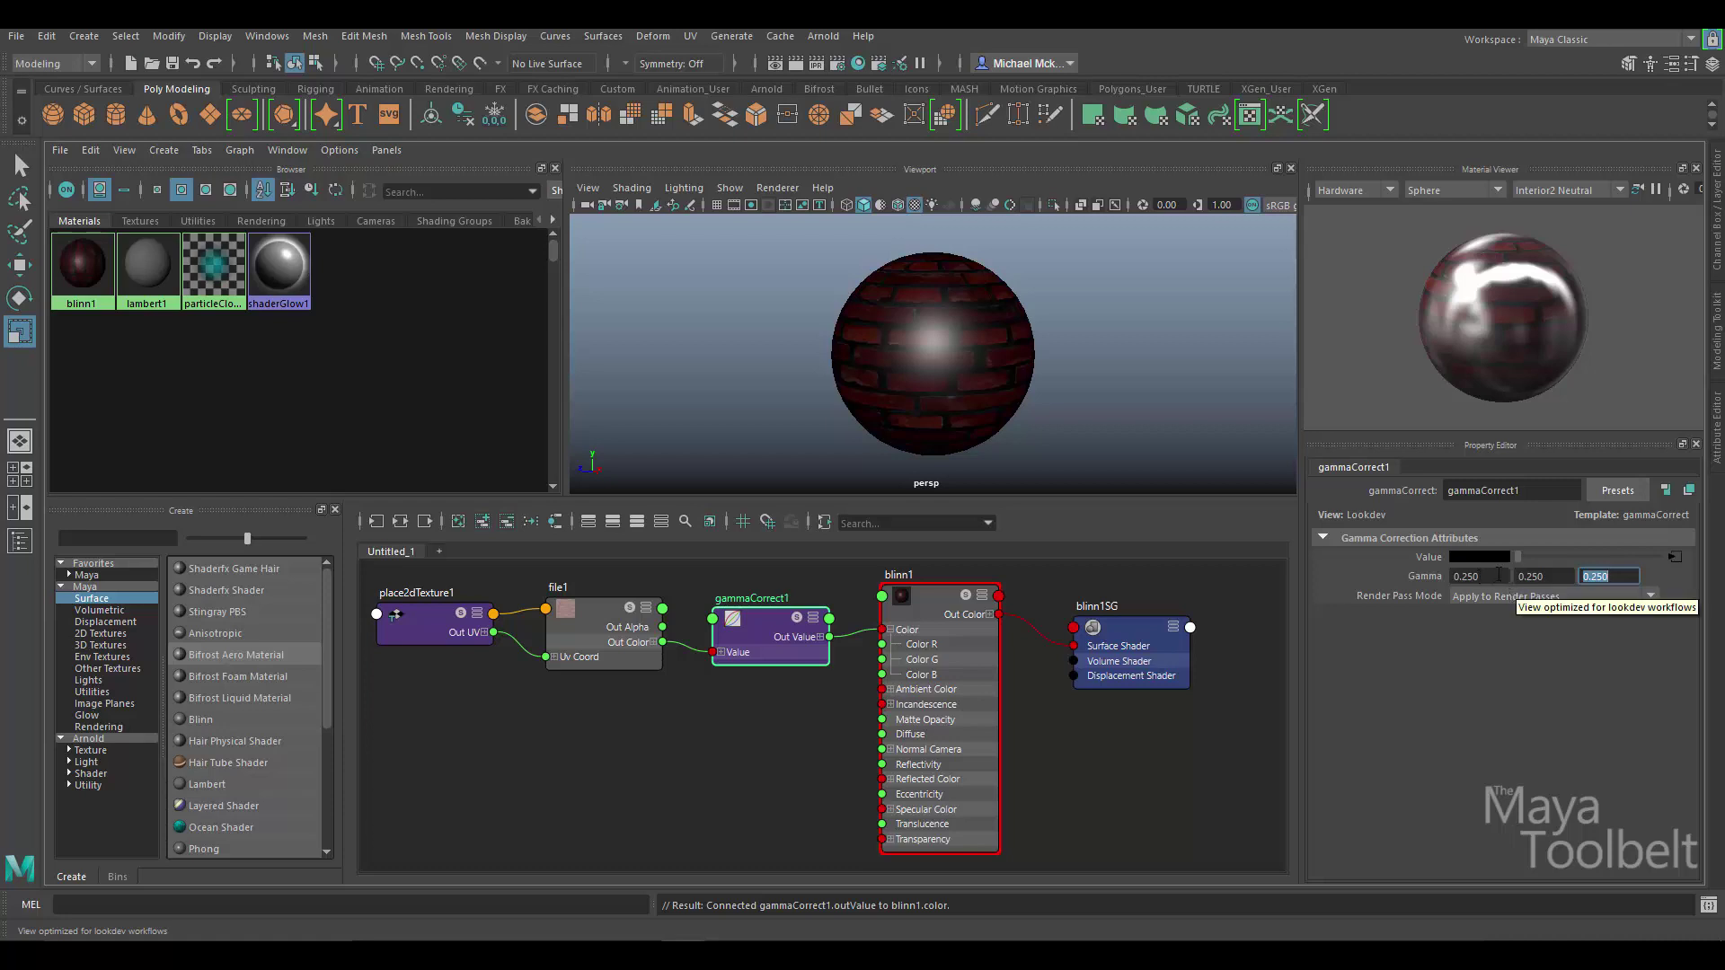
- Try Gamma at 0.5, 0.5, 0.5, then back to 1, 1, 1
{"action": "left_click", "coordinate": [1499, 575]}
{"action": "type", "text": "0.5"}
{"action": "key", "text": "Tab"}
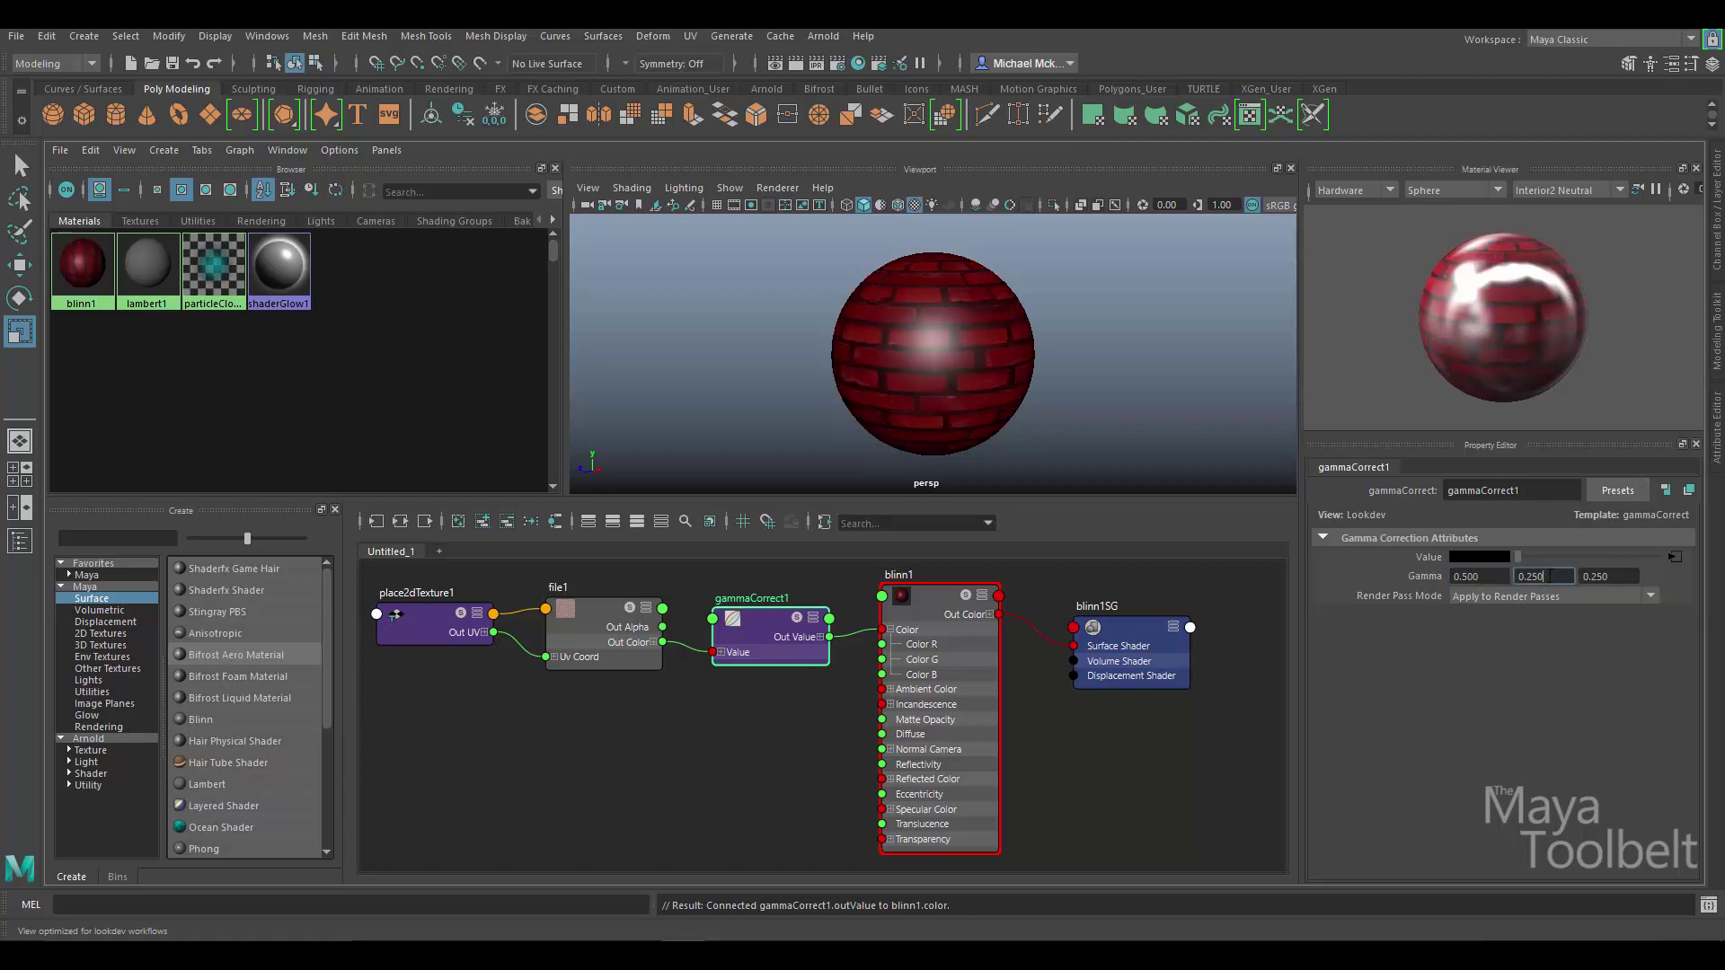
{"action": "type", "text": "0.5"}
{"action": "left_click", "coordinate": [1610, 575]}
{"action": "type", "text": "0.5"}
{"action": "key", "text": "Return"}
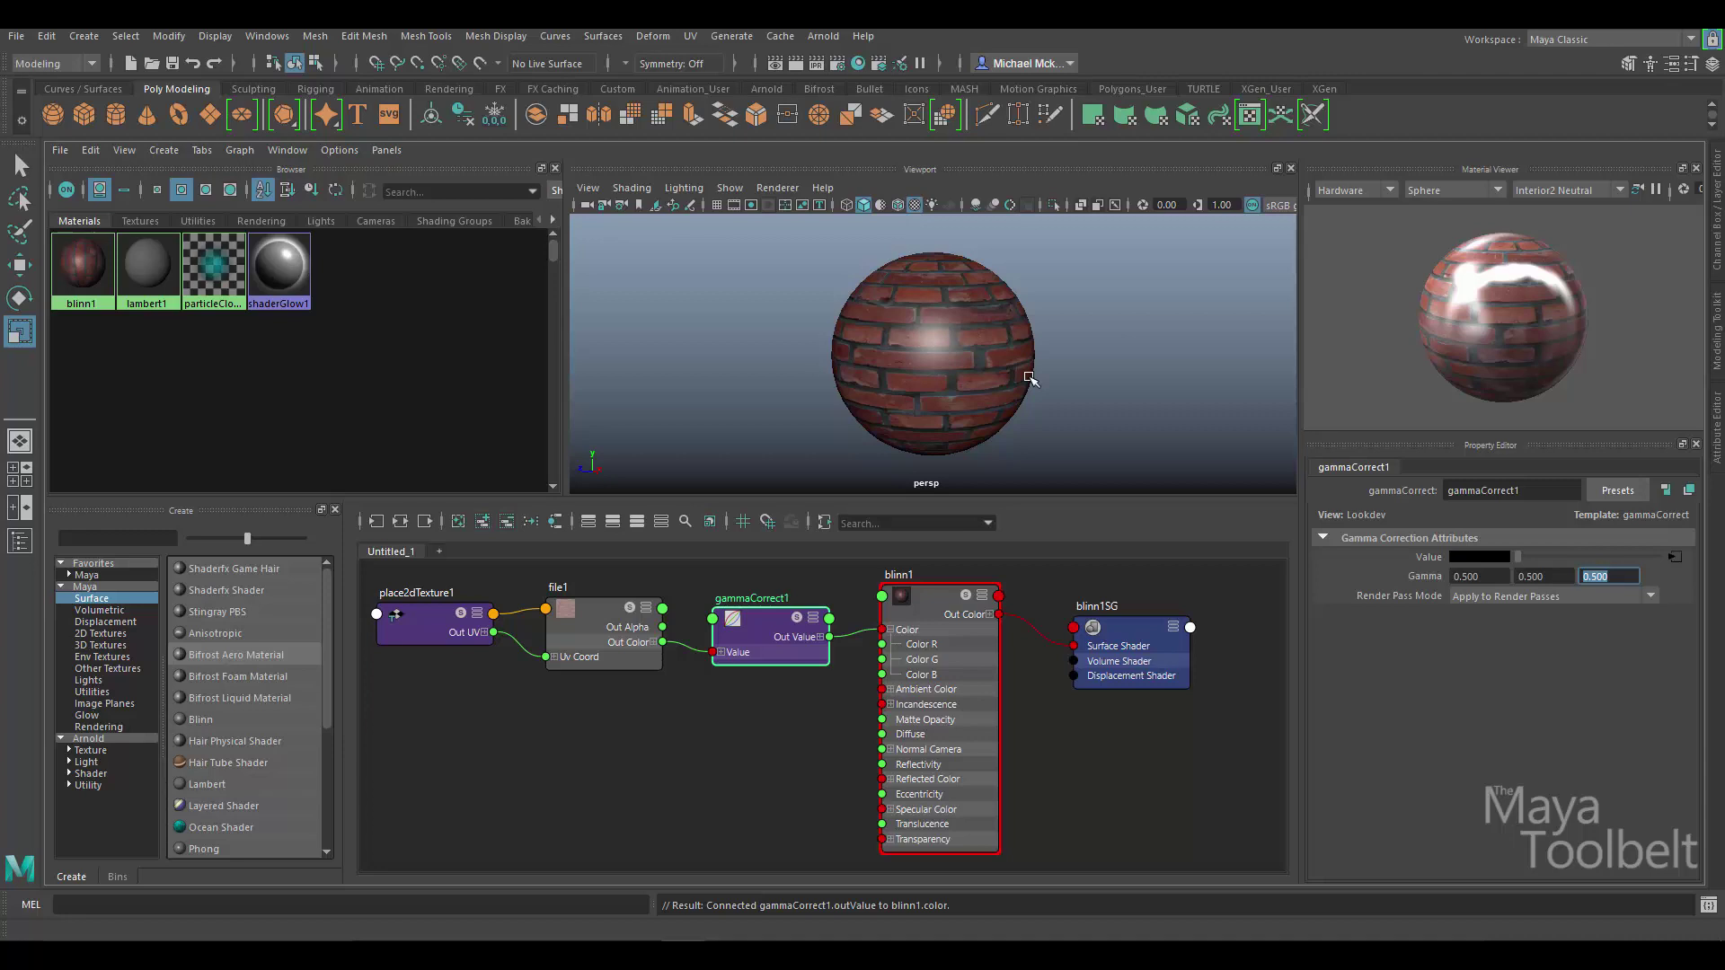
{"action": "double_click", "coordinate": [1485, 580]}
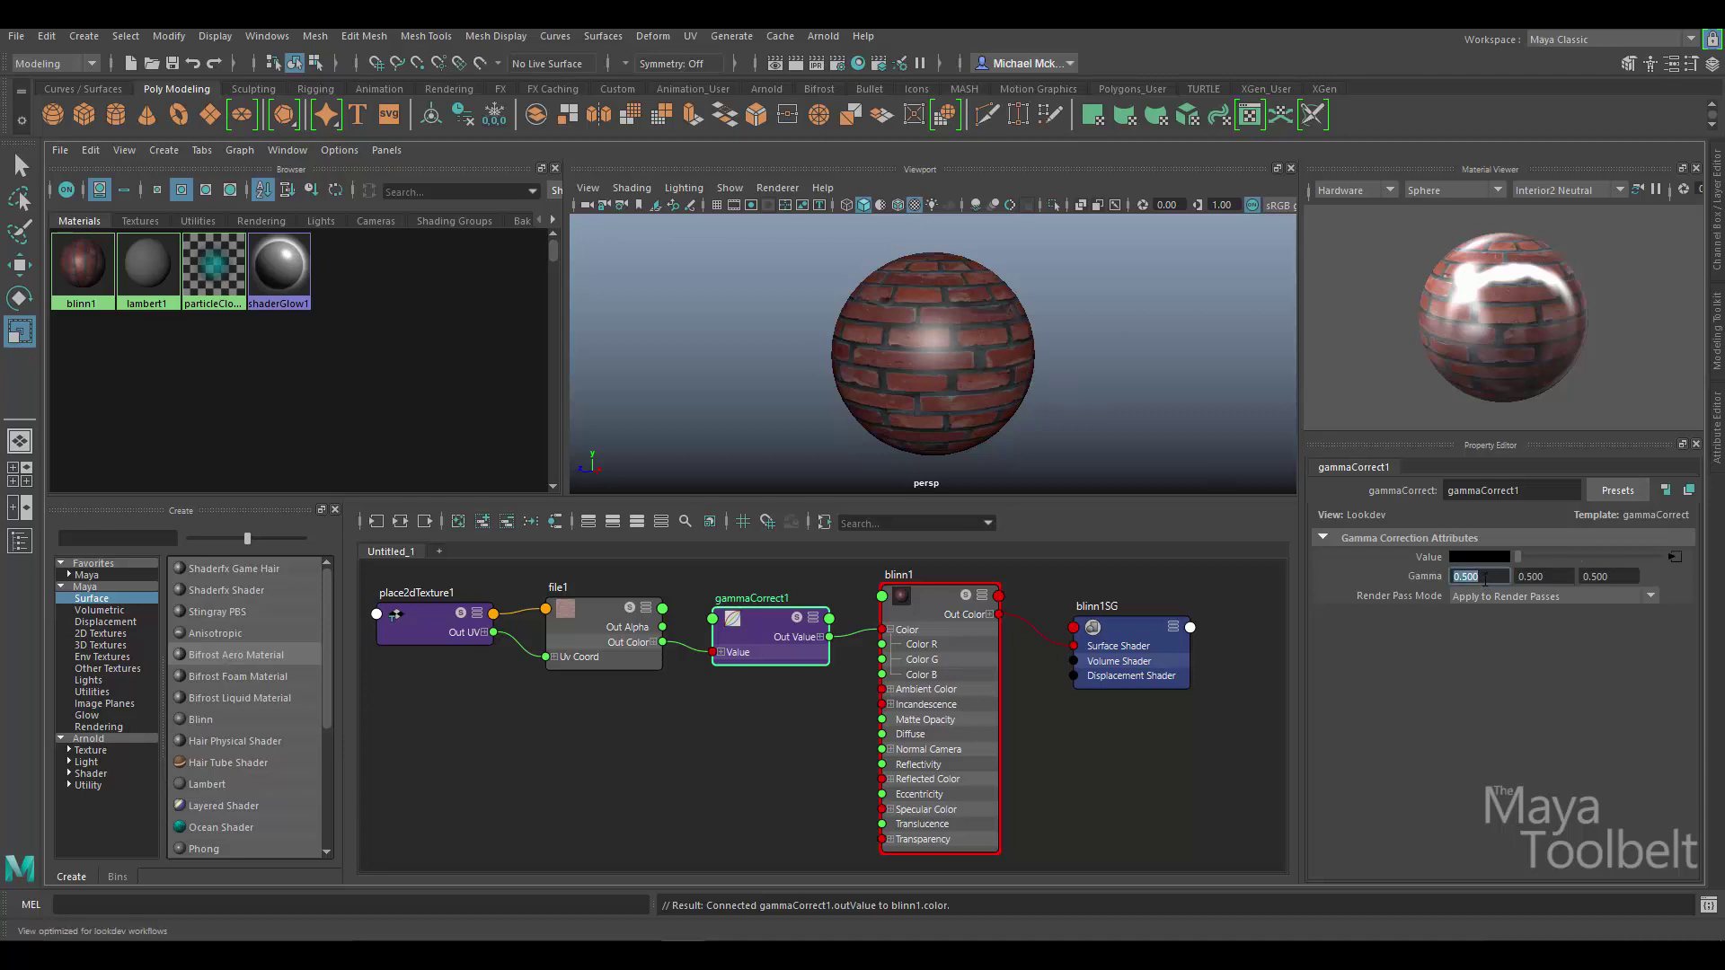
{"action": "type", "text": "1"}
{"action": "key", "text": "Tab"}
{"action": "type", "text": "1"}
{"action": "key", "text": "Tab"}
{"action": "type", "text": "1"}
{"action": "key", "text": "Return"}
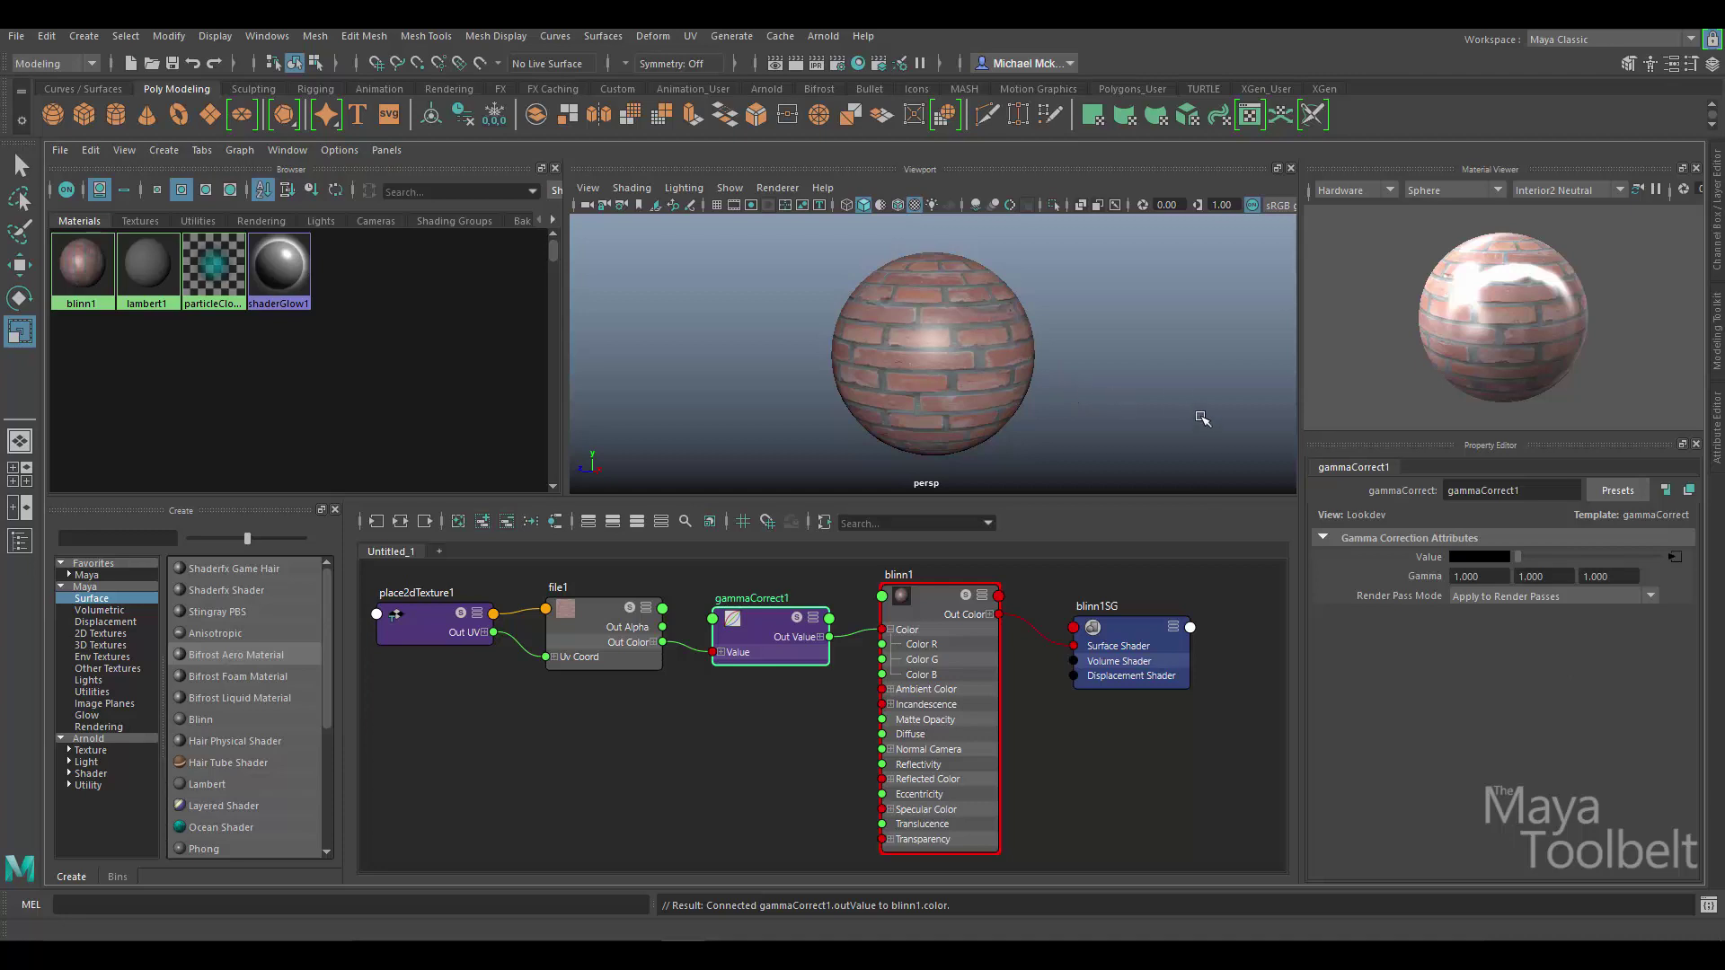
- Try Gamma at 0, 0, 0, then 5, 0.25, 0.25
{"action": "double_click", "coordinate": [1490, 573]}
{"action": "type", "text": "0"}
{"action": "key", "text": "Tab"}
{"action": "type", "text": "0"}
{"action": "key", "text": "Tab"}
{"action": "type", "text": "0"}
{"action": "key", "text": "Return"}
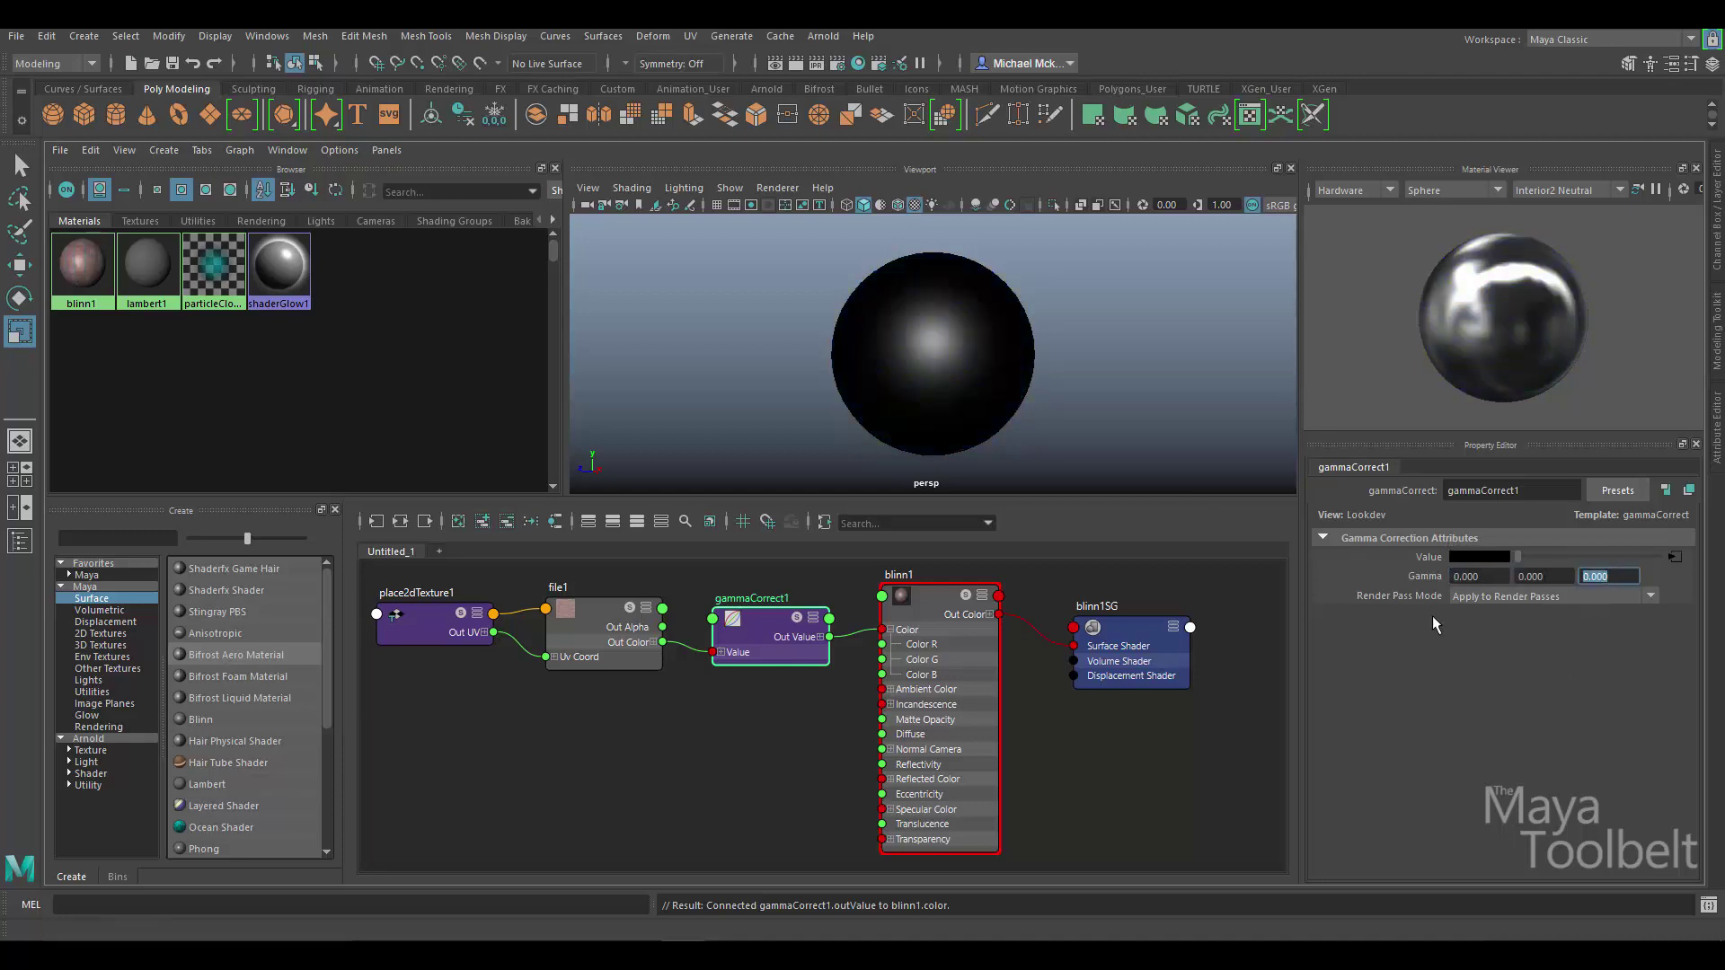
{"action": "double_click", "coordinate": [1492, 577]}
{"action": "type", "text": "5"}
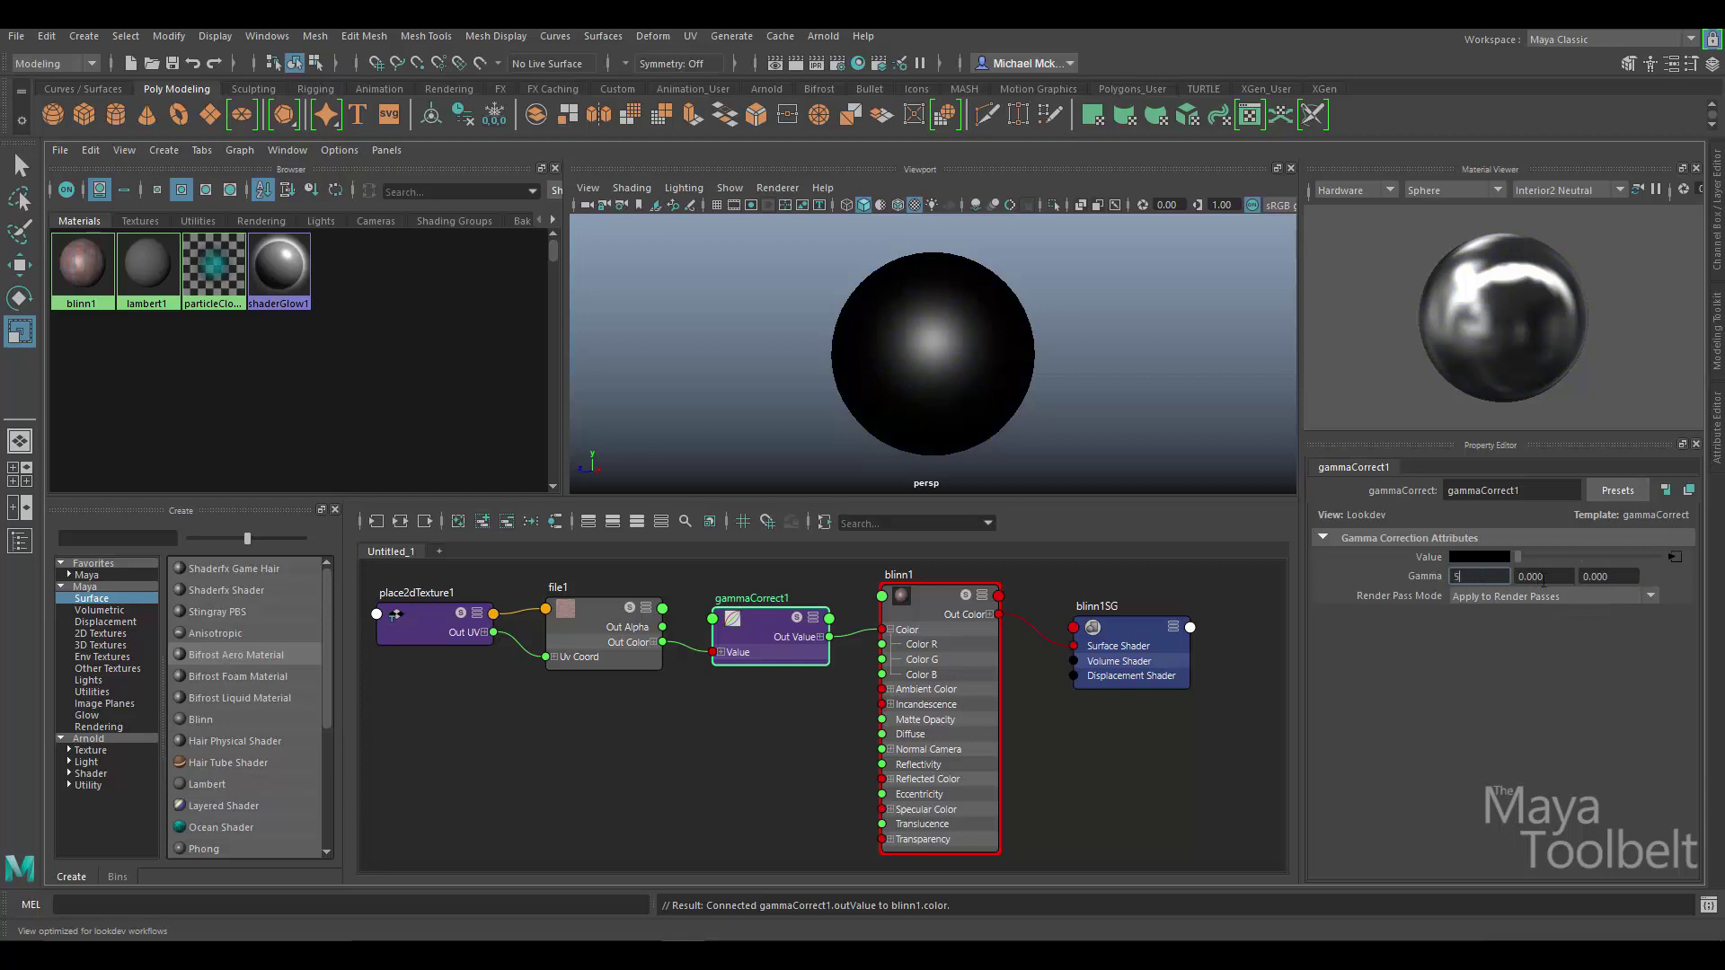
{"action": "key", "text": "Tab"}
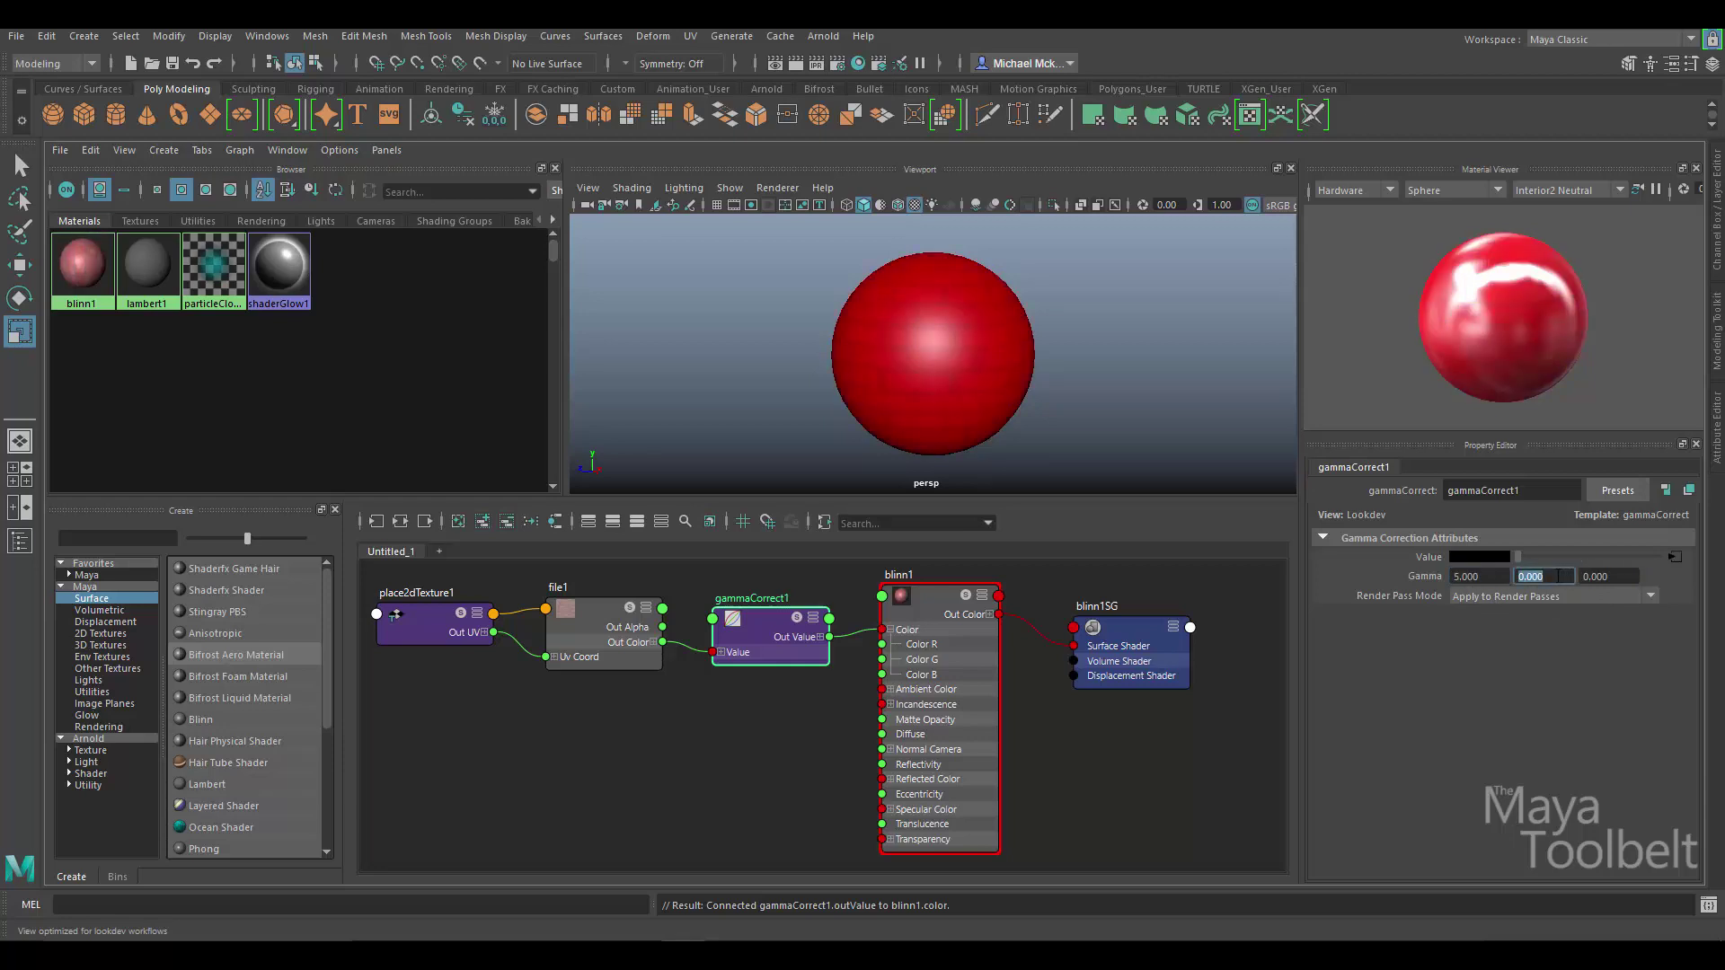
{"action": "type", "text": ".25"}
{"action": "key", "text": "Tab"}
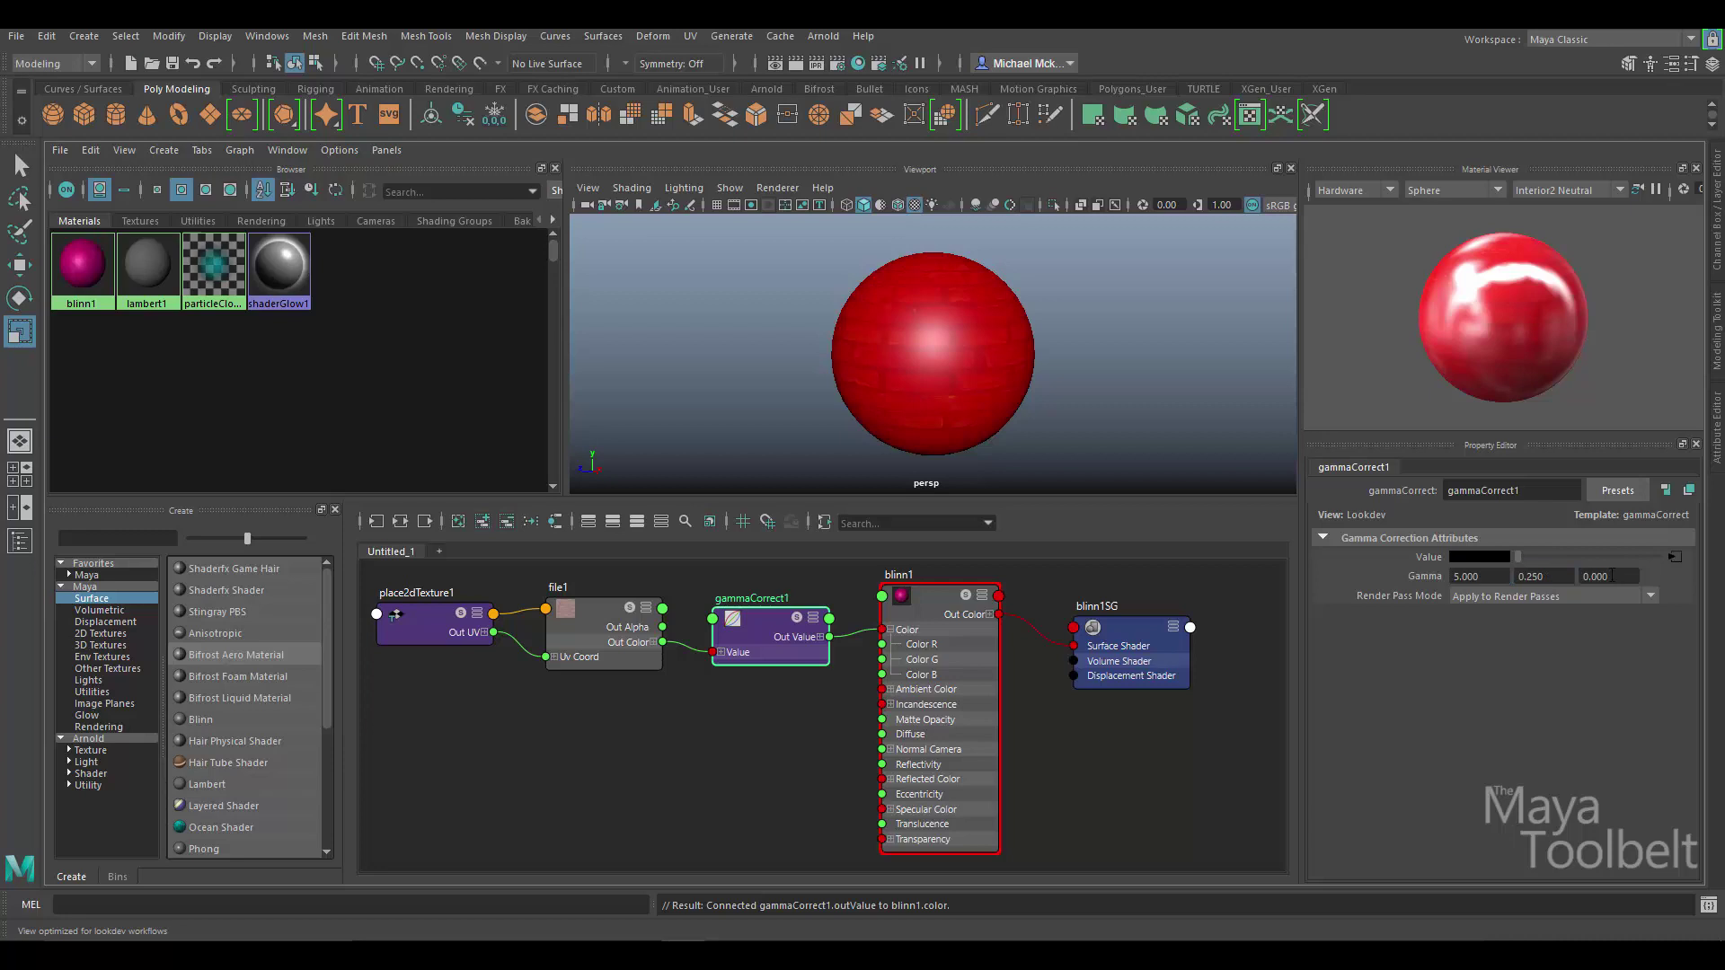
{"action": "type", "text": ".25"}
{"action": "key", "text": "Return"}
- Settle the Gamma at 1.0, 0.5, 0.5 and frame the sphere in the viewport
{"action": "left_click", "coordinate": [1484, 578]}
{"action": "double_click", "coordinate": [1465, 579]}
{"action": "type", "text": "1"}
{"action": "key", "text": "Return"}
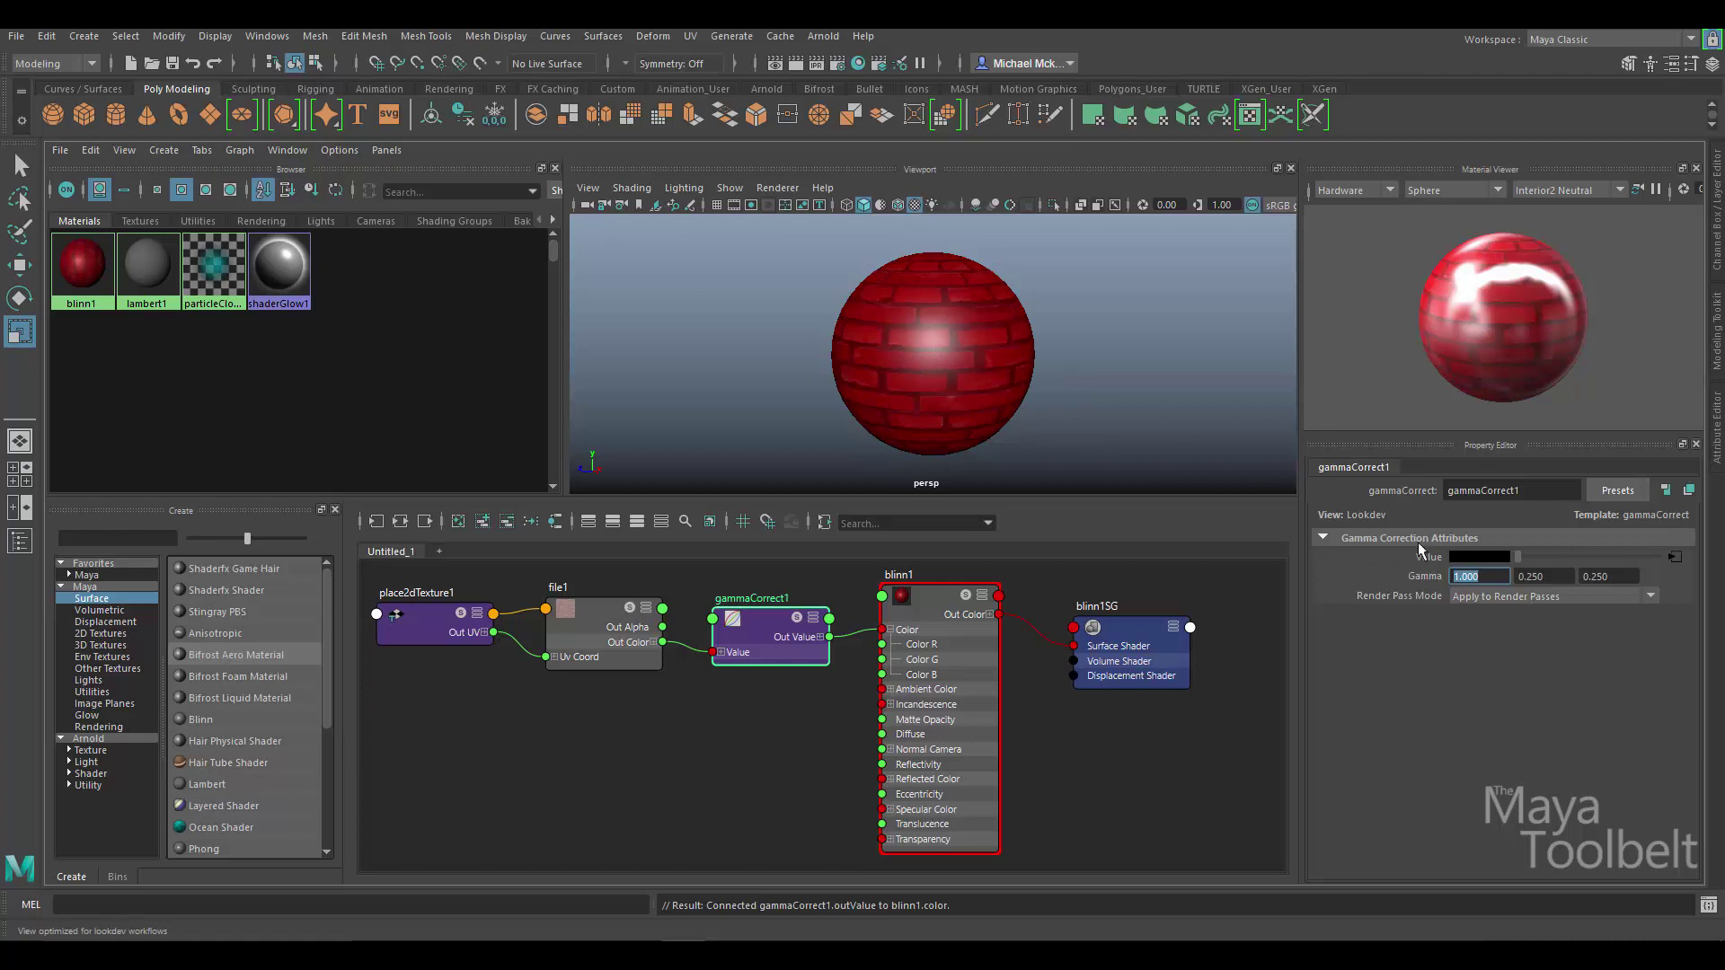
{"action": "double_click", "coordinate": [1539, 576]}
{"action": "type", "text": "0.5"}
{"action": "key", "text": "Tab"}
{"action": "type", "text": "0.5"}
{"action": "key", "text": "Return"}
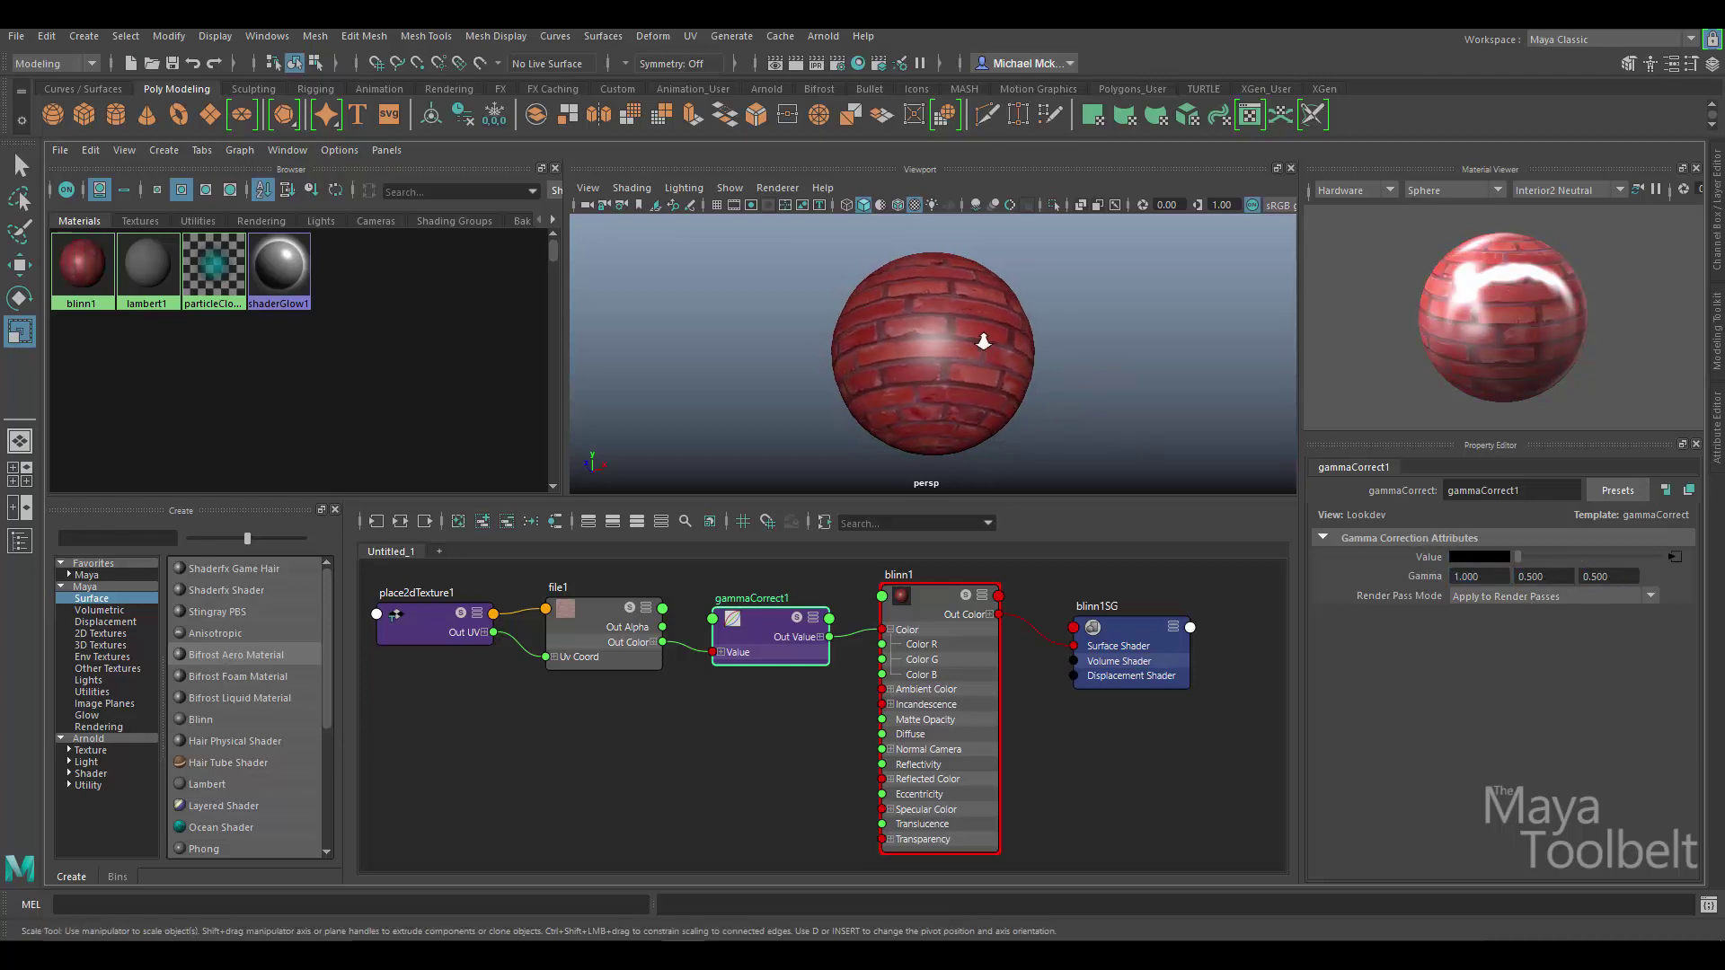
{"action": "right_click_drag", "start_coordinate": [982, 339], "coordinate": [1188, 352], "text": "alt"}
{"action": "left_click_drag", "start_coordinate": [1188, 352], "coordinate": [970, 406], "text": "alt"}
{"action": "key", "text": "f"}
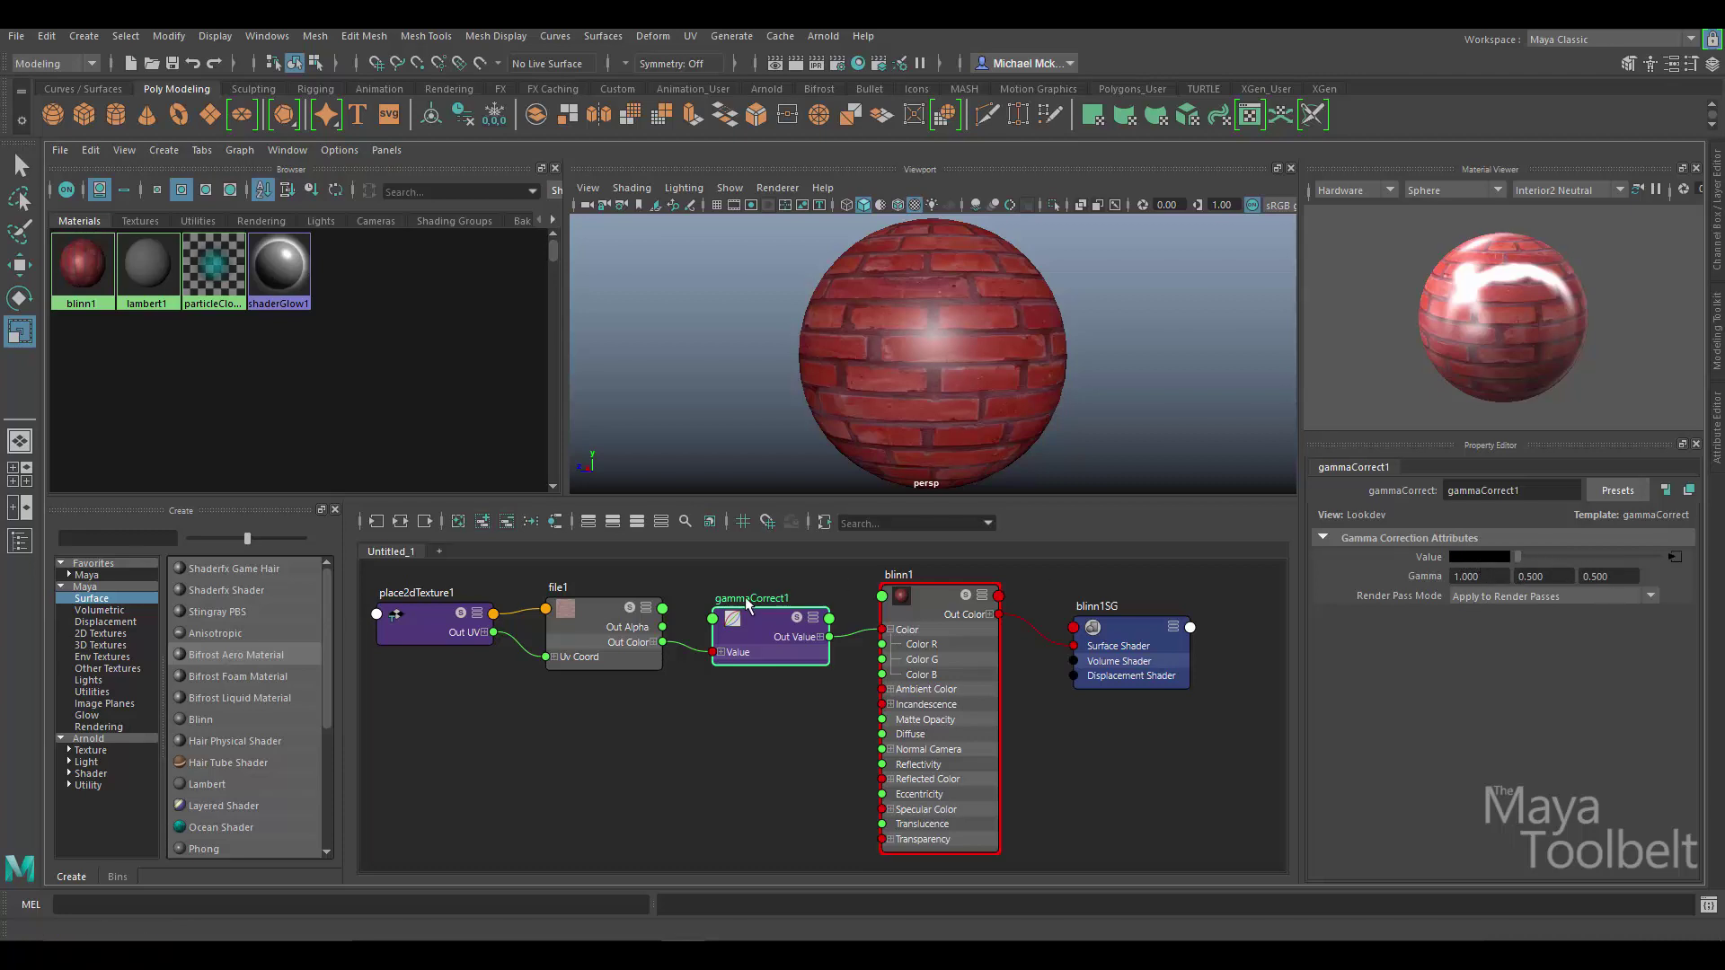
- Nudge the gammaCorrect1, file1 and blinn1 nodes into better positions in the graph
{"action": "left_click_drag", "start_coordinate": [767, 624], "coordinate": [773, 613]}
{"action": "left_click_drag", "start_coordinate": [568, 622], "coordinate": [568, 606]}
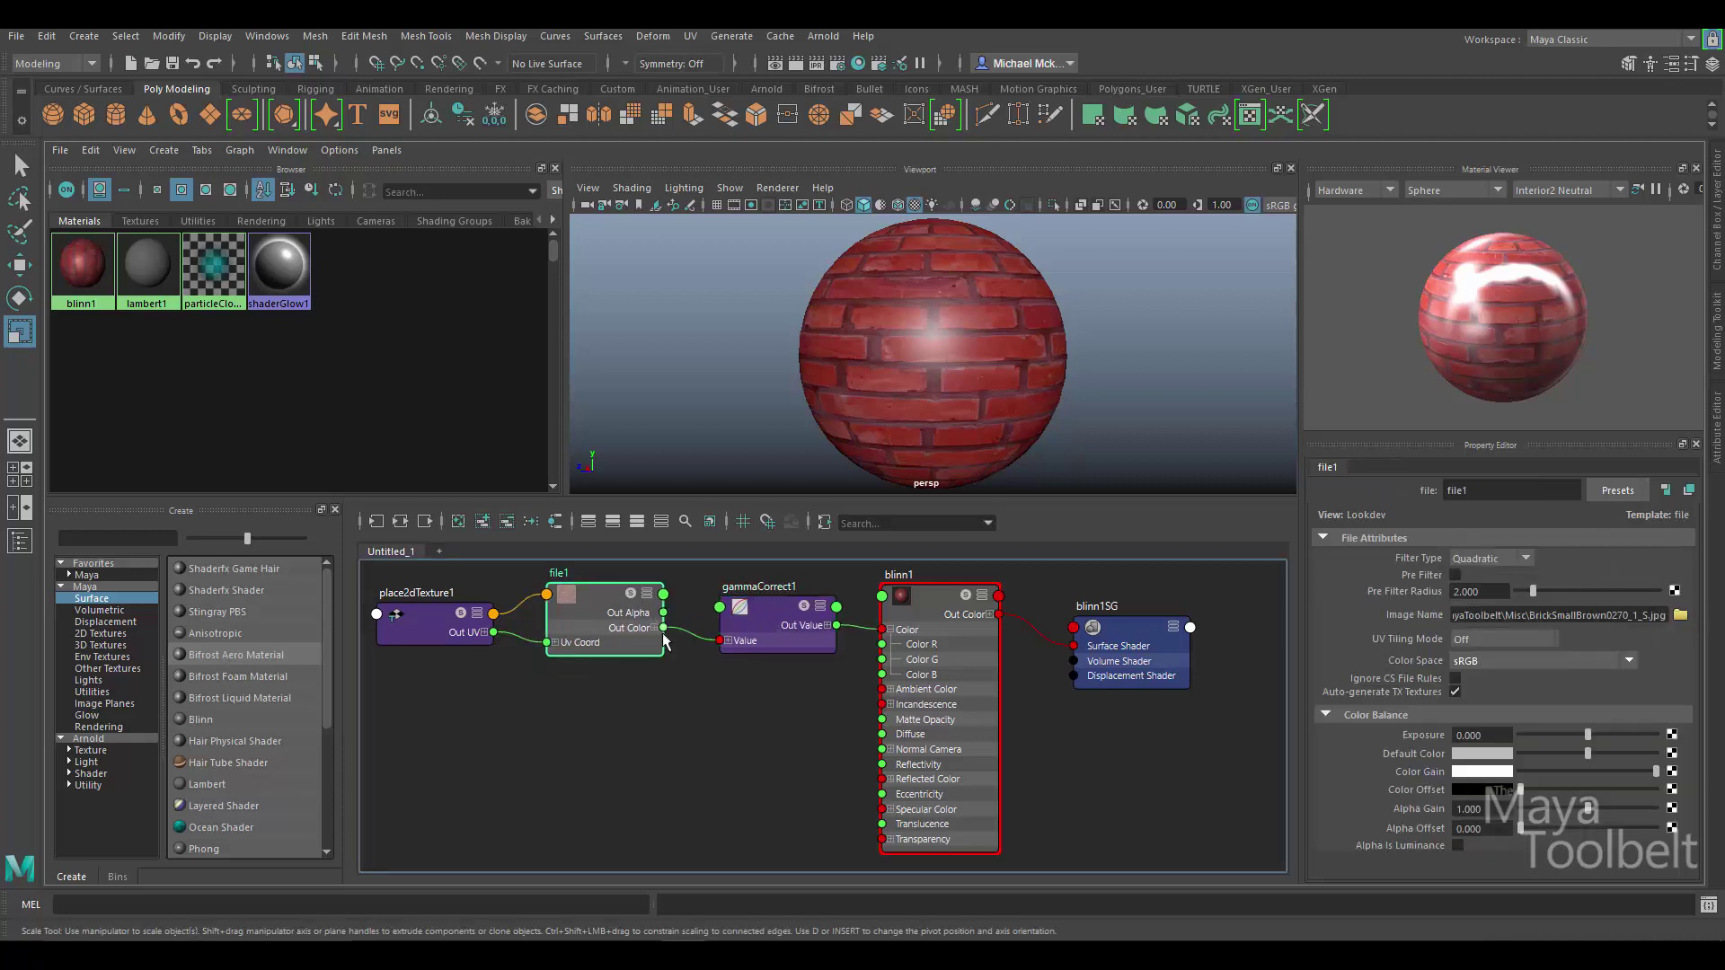
{"action": "left_click_drag", "start_coordinate": [753, 623], "coordinate": [742, 622]}
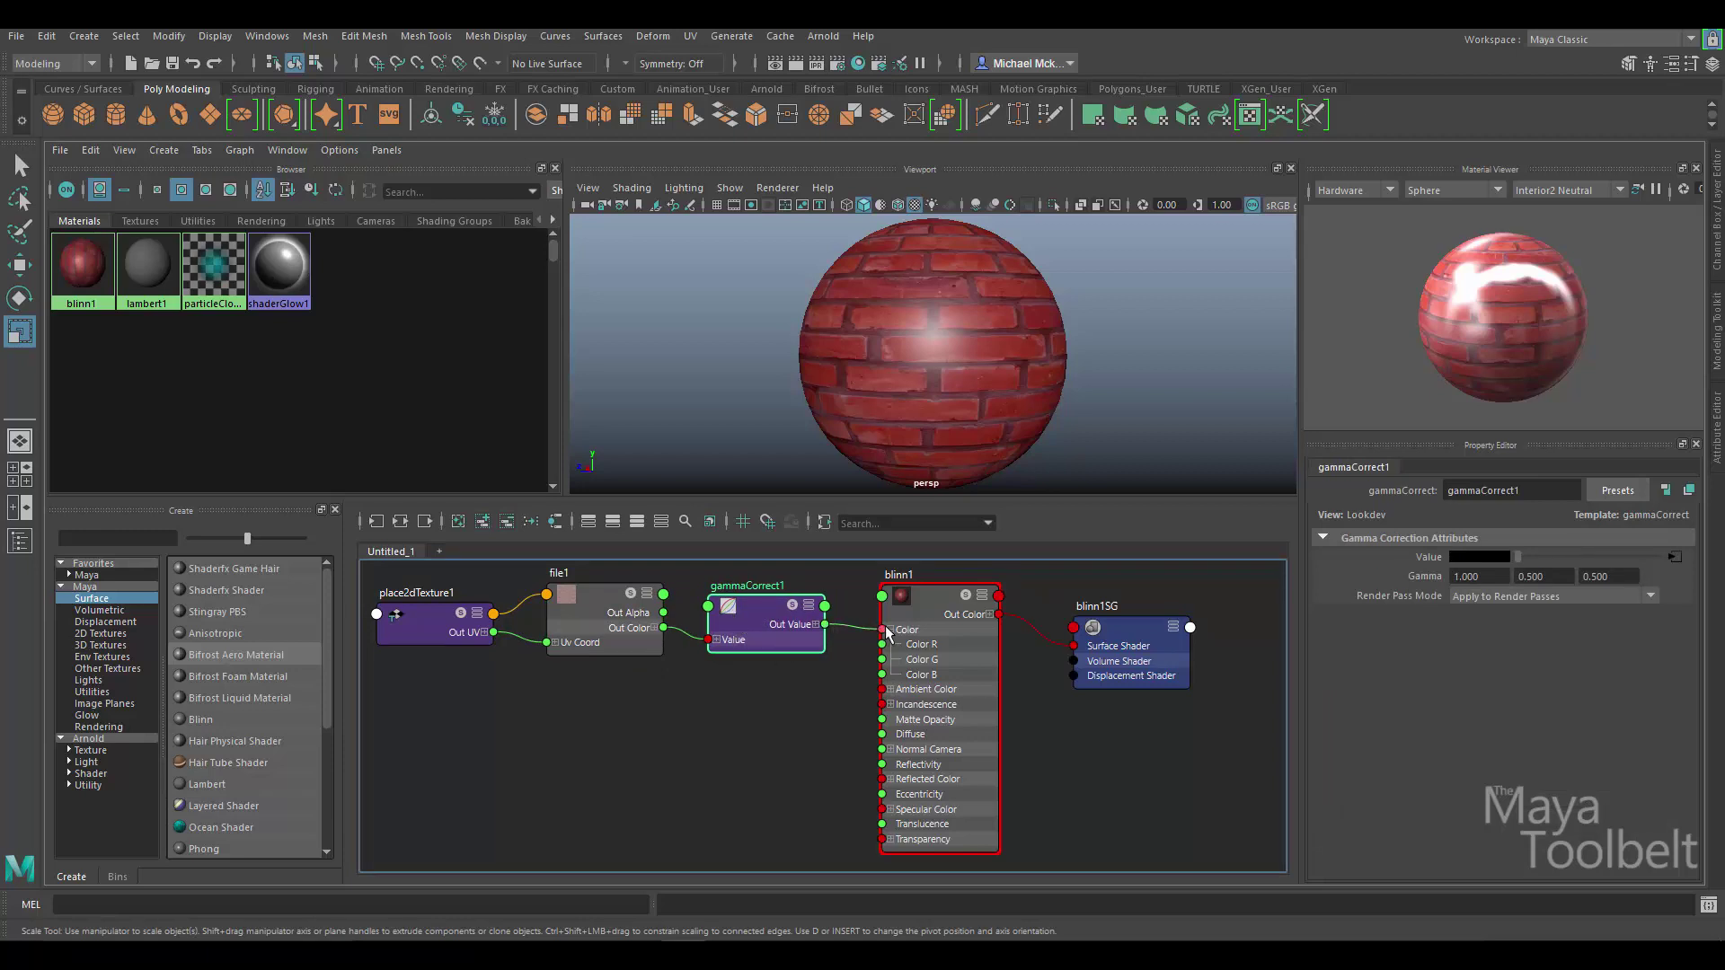
{"action": "left_click_drag", "start_coordinate": [925, 615], "coordinate": [934, 617]}
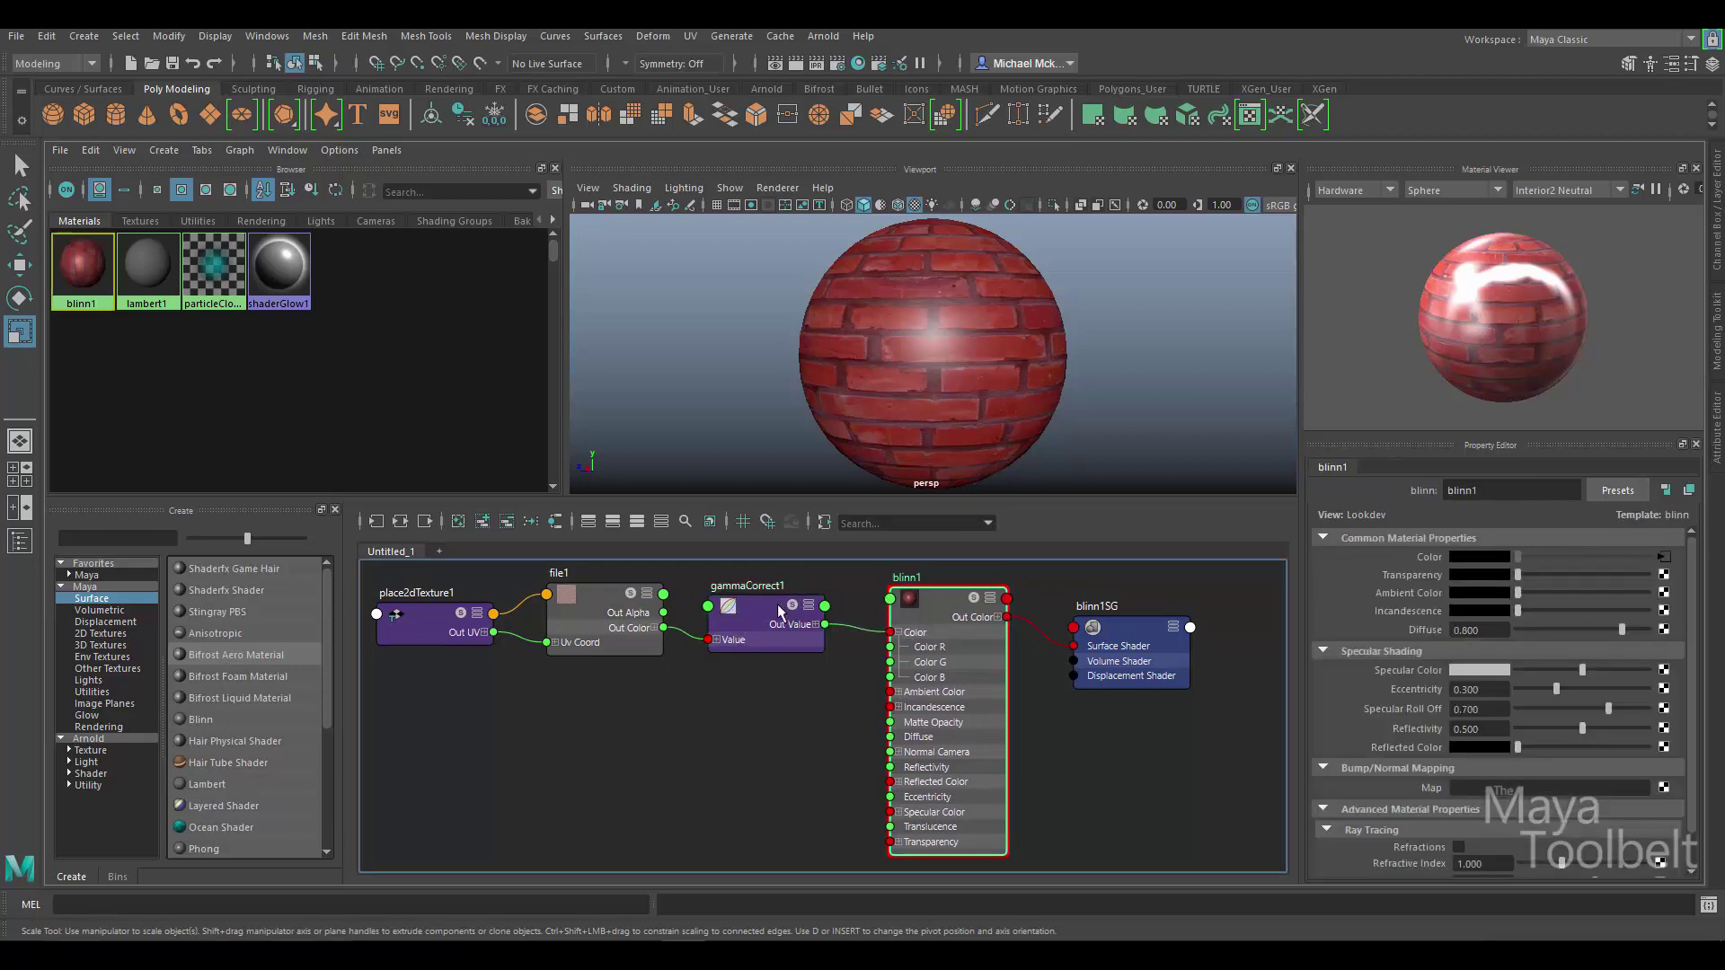
- Enter 0.2 for the Gamma so all three channels read 0.200, then orbit the view
{"action": "left_click", "coordinate": [1496, 576]}
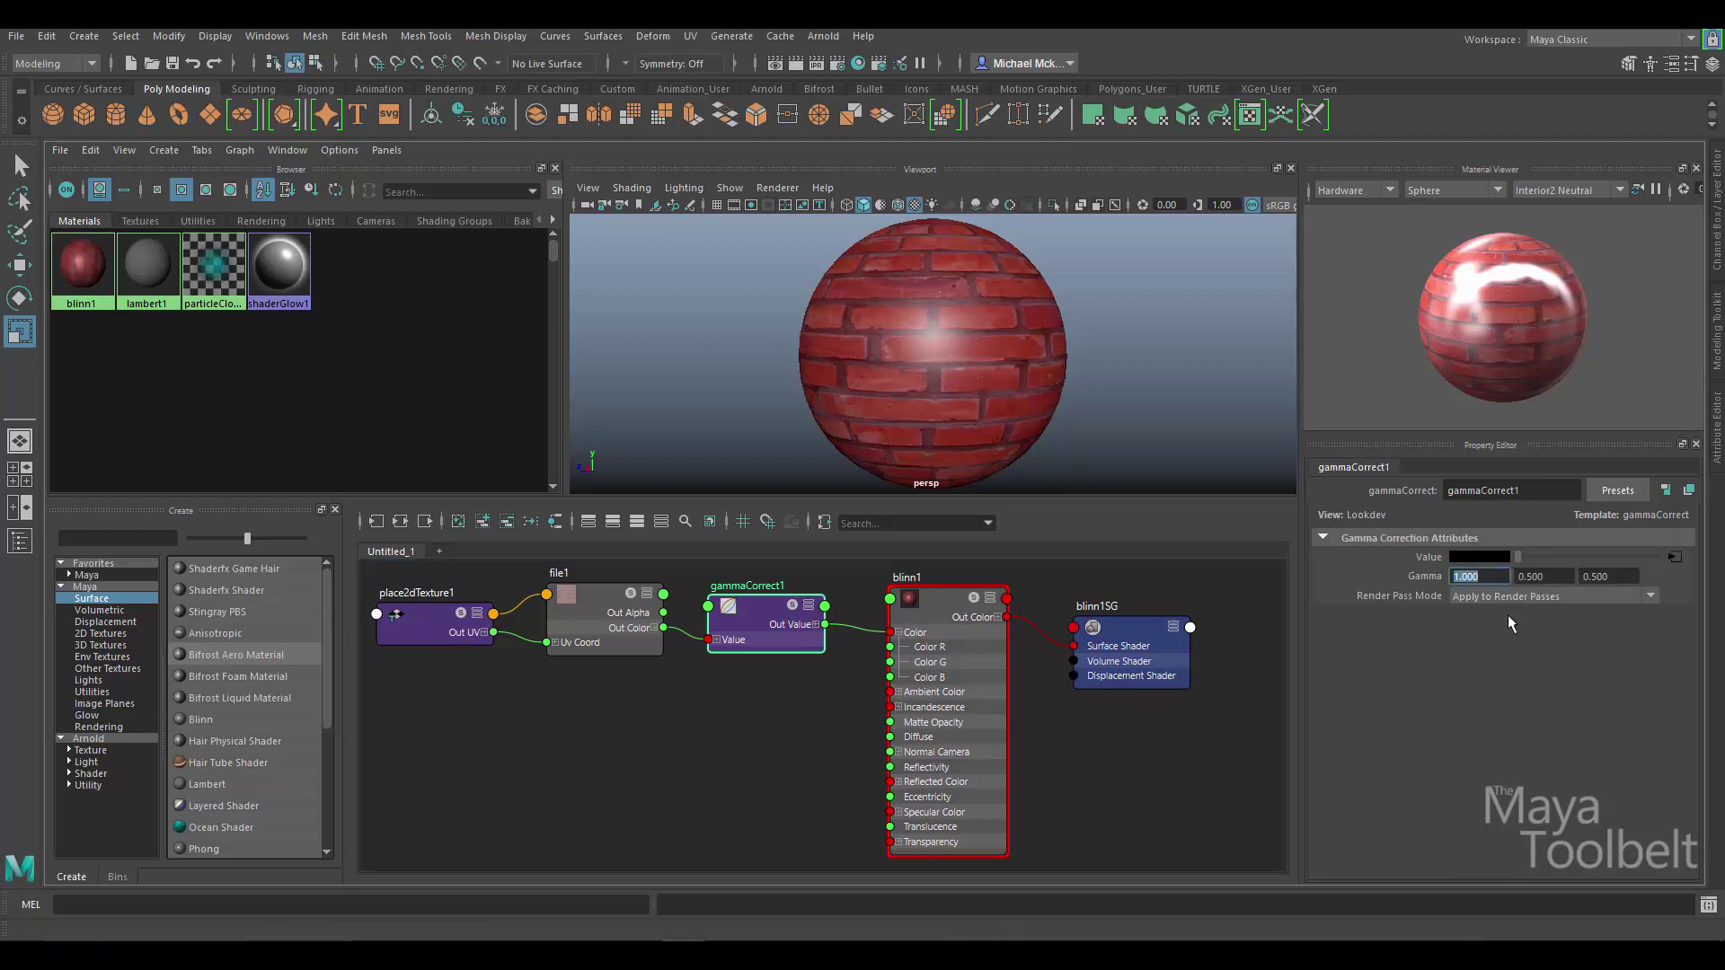
{"action": "type", "text": "0.2"}
{"action": "key", "text": "Return"}
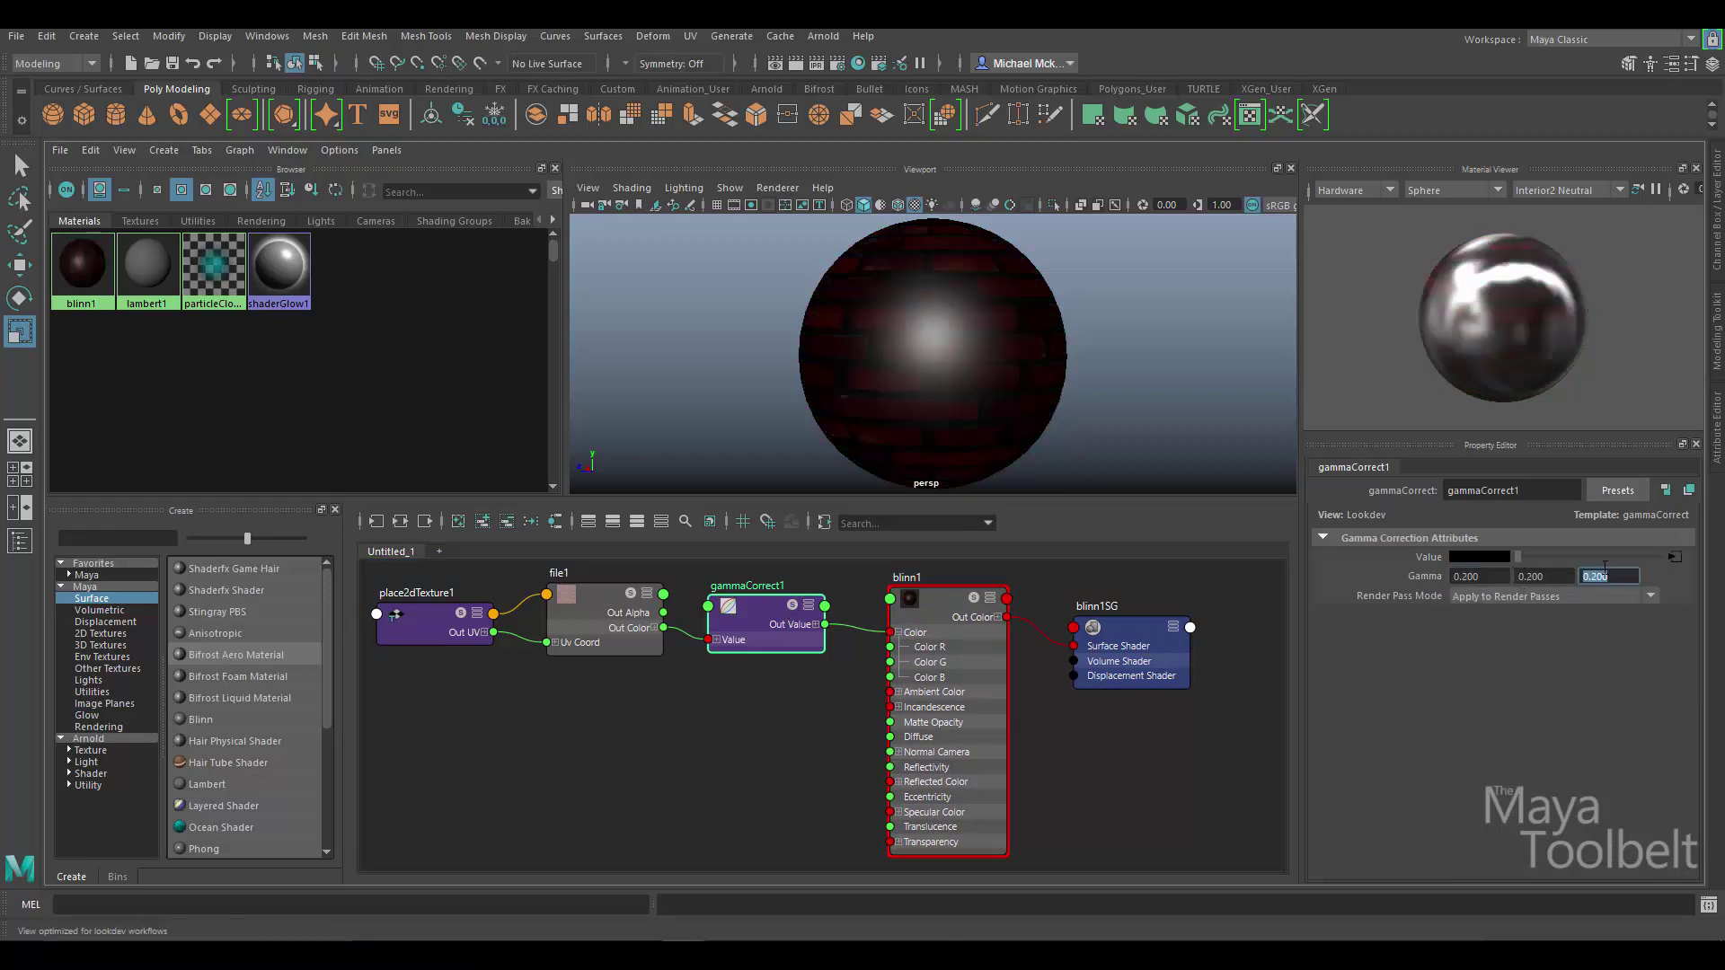
{"action": "left_click", "coordinate": [1588, 579]}
{"action": "mouse_move", "coordinate": [1079, 347]}
{"action": "left_mouse_down", "text": "alt"}
{"action": "mouse_move", "coordinate": [1021, 381]}
{"action": "mouse_move", "coordinate": [966, 353]}
{"action": "mouse_move", "coordinate": [1157, 365]}
{"action": "left_mouse_up", "text": "alt"}
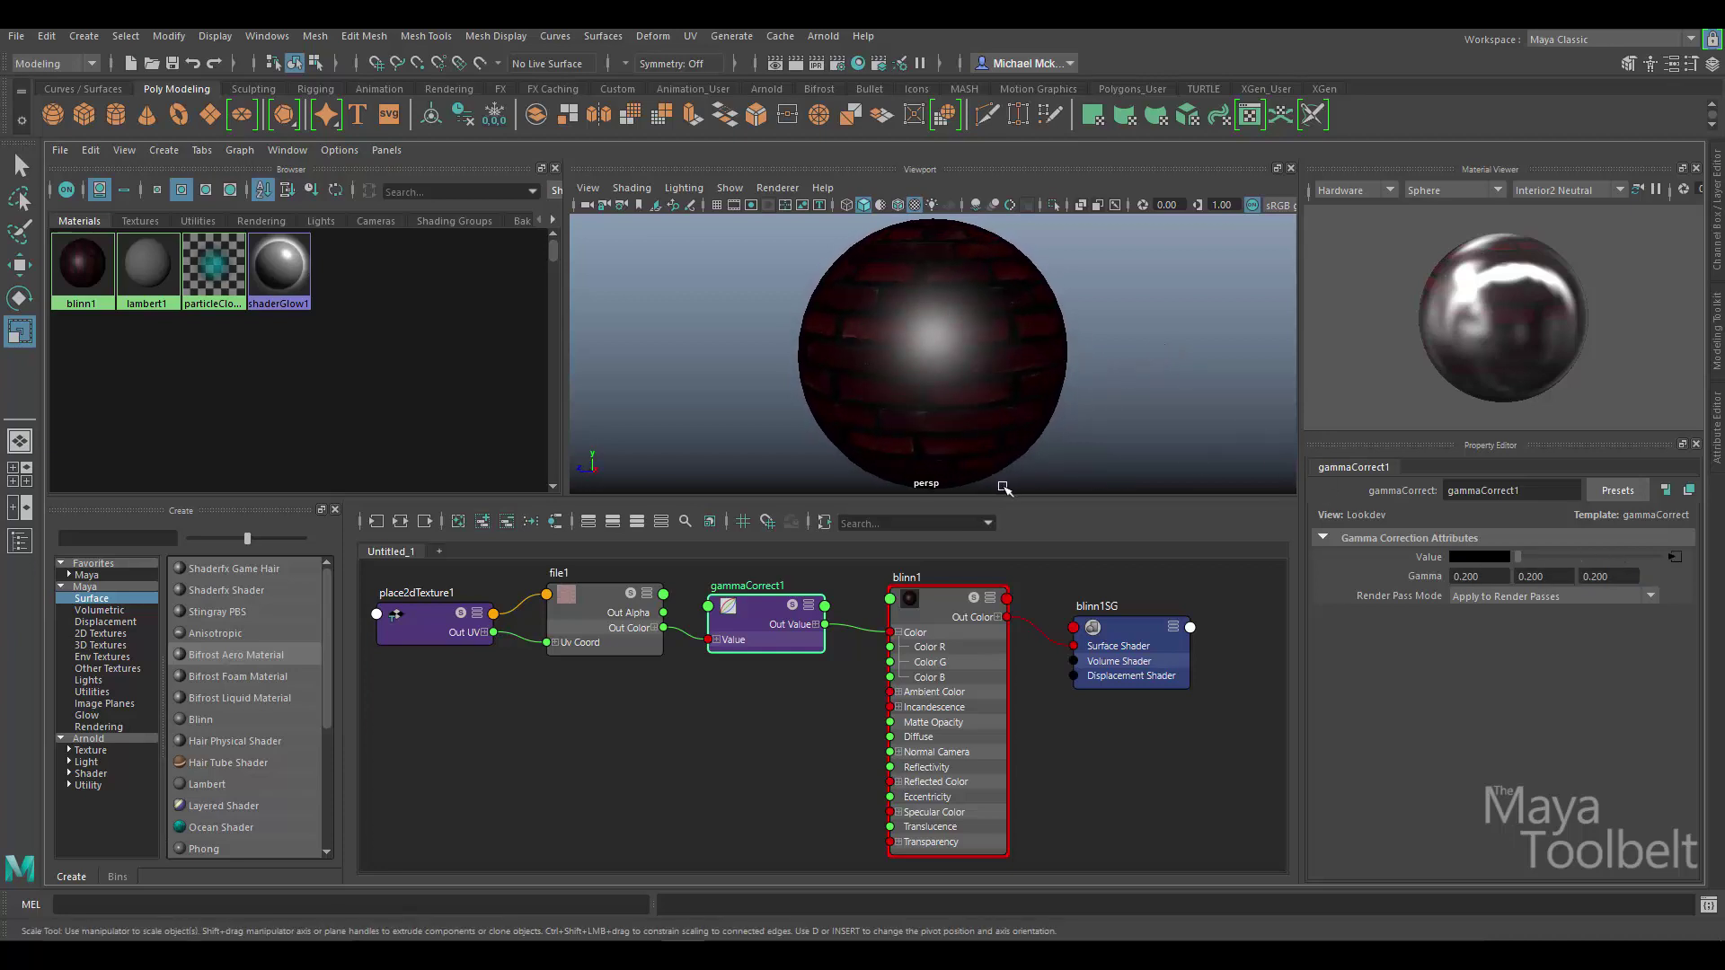
- Select blinn1, shift it and gammaCorrect1 slightly, and collapse blinn1's Color R/G/B entries
{"action": "left_click", "coordinate": [941, 599]}
{"action": "left_click_drag", "start_coordinate": [1123, 378], "coordinate": [1123, 430], "text": "alt"}
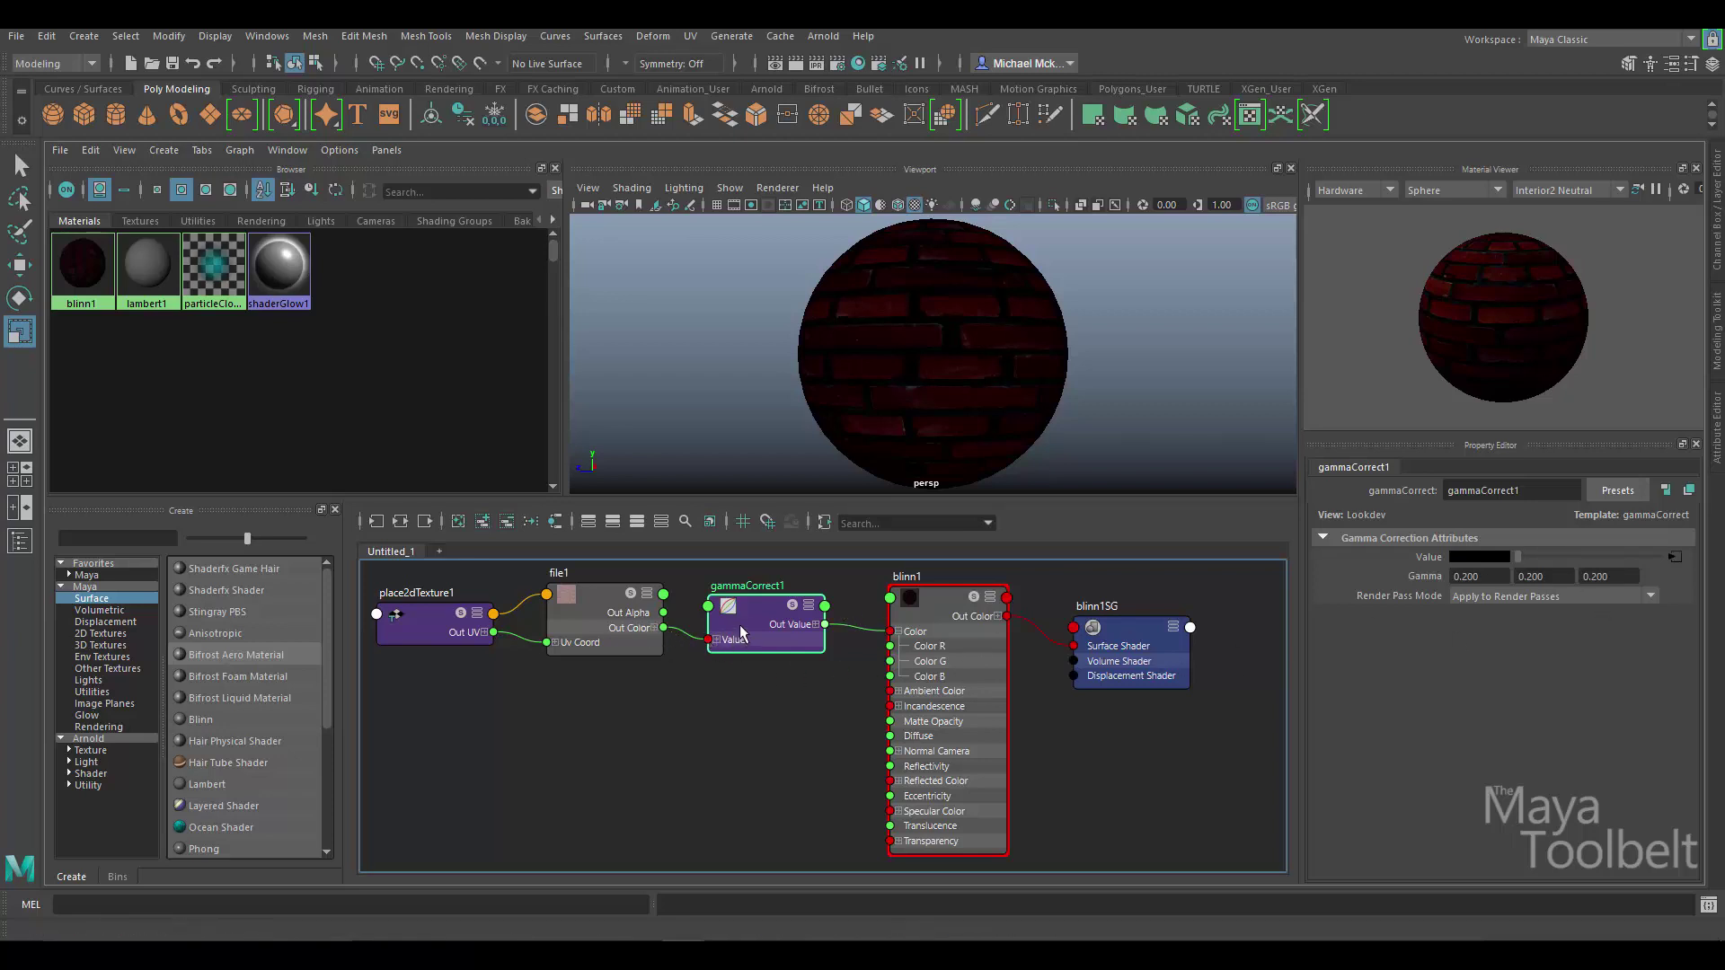
{"action": "left_click_drag", "start_coordinate": [742, 632], "coordinate": [740, 625]}
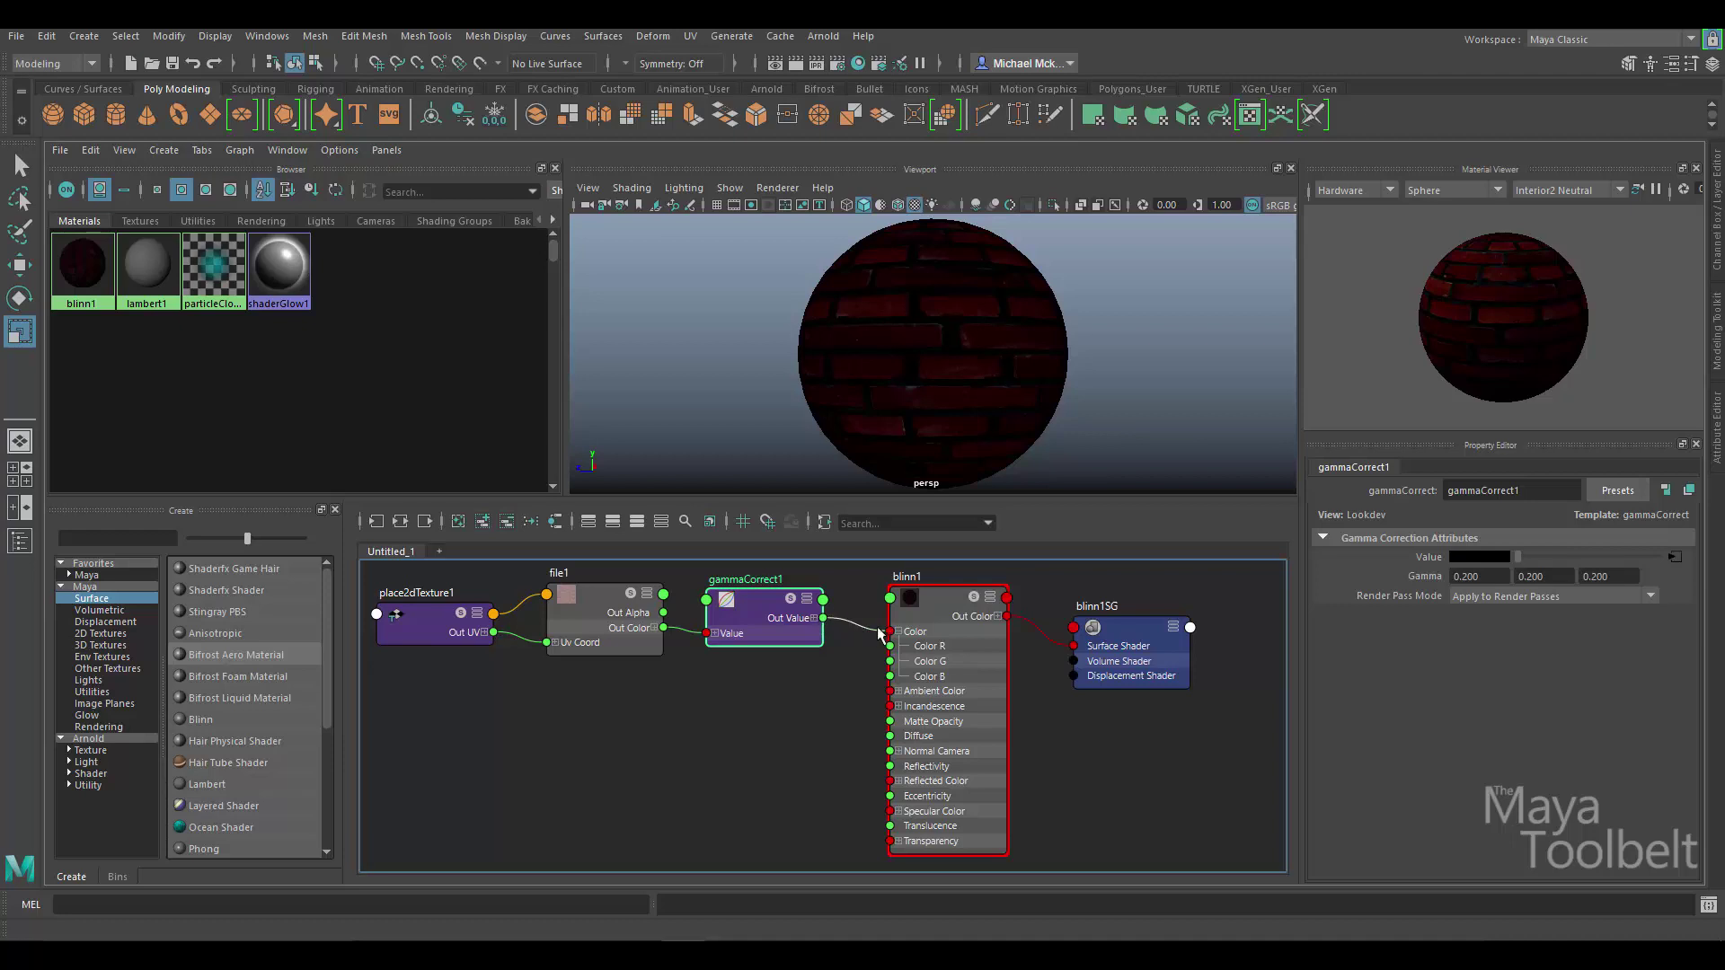
{"action": "left_click_drag", "start_coordinate": [945, 617], "coordinate": [955, 610]}
{"action": "left_click", "coordinate": [909, 624]}
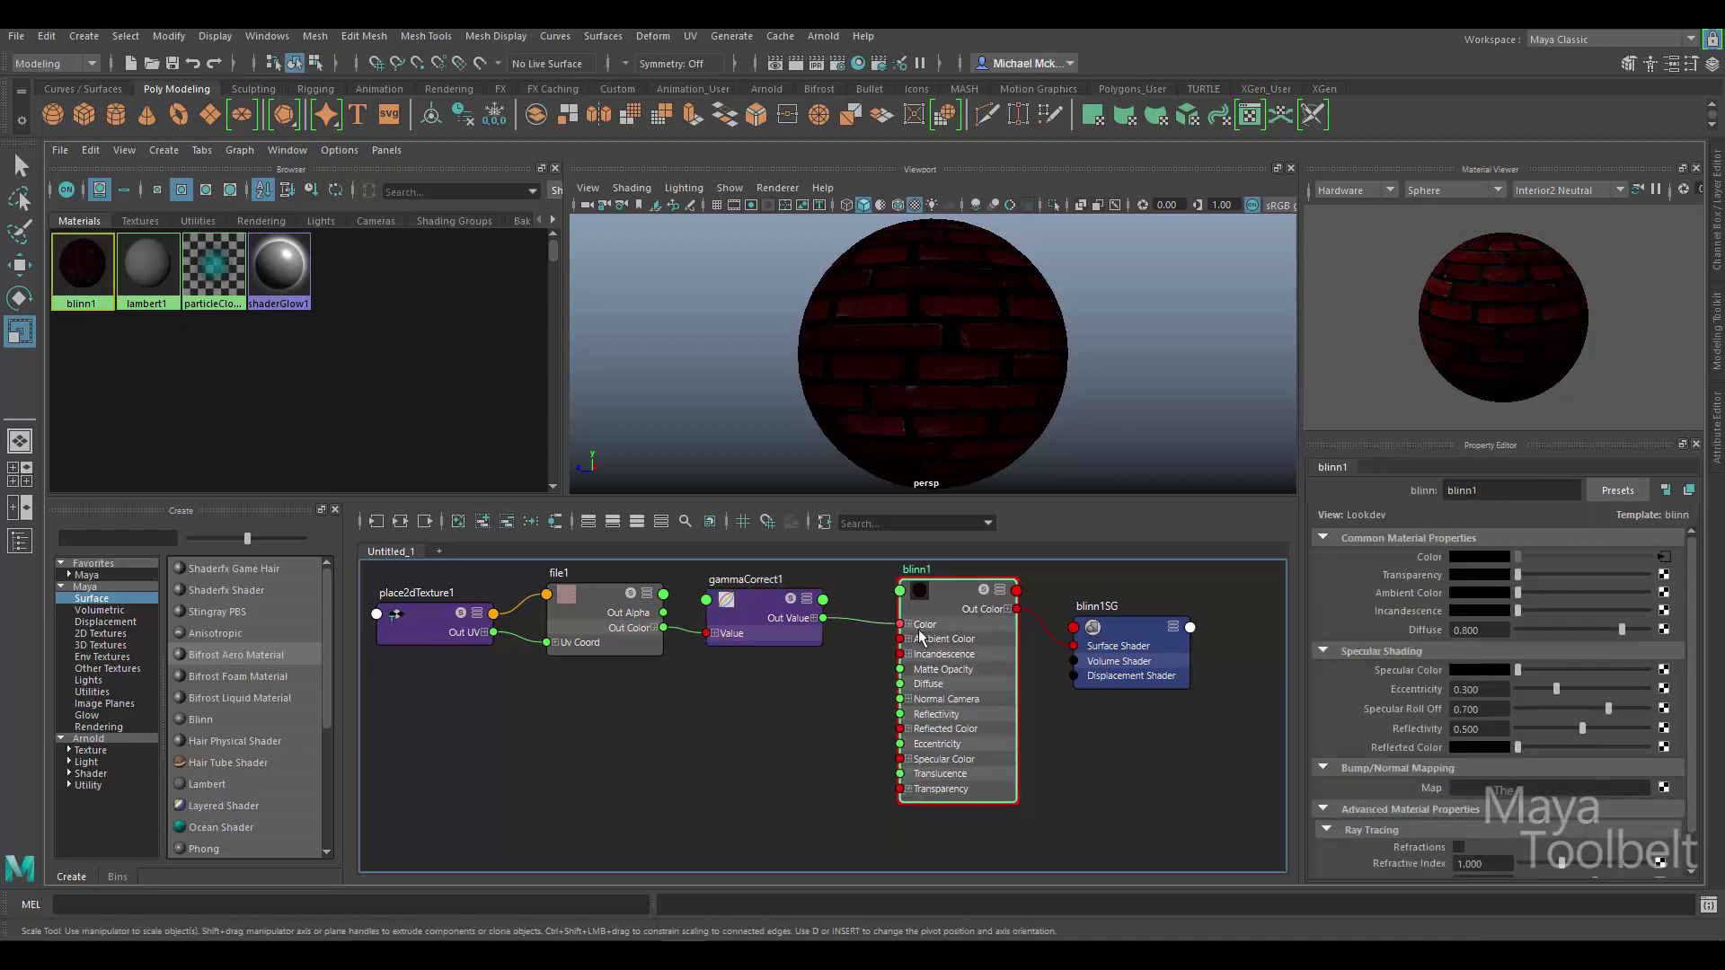
{"action": "left_click_drag", "start_coordinate": [759, 616], "coordinate": [764, 619]}
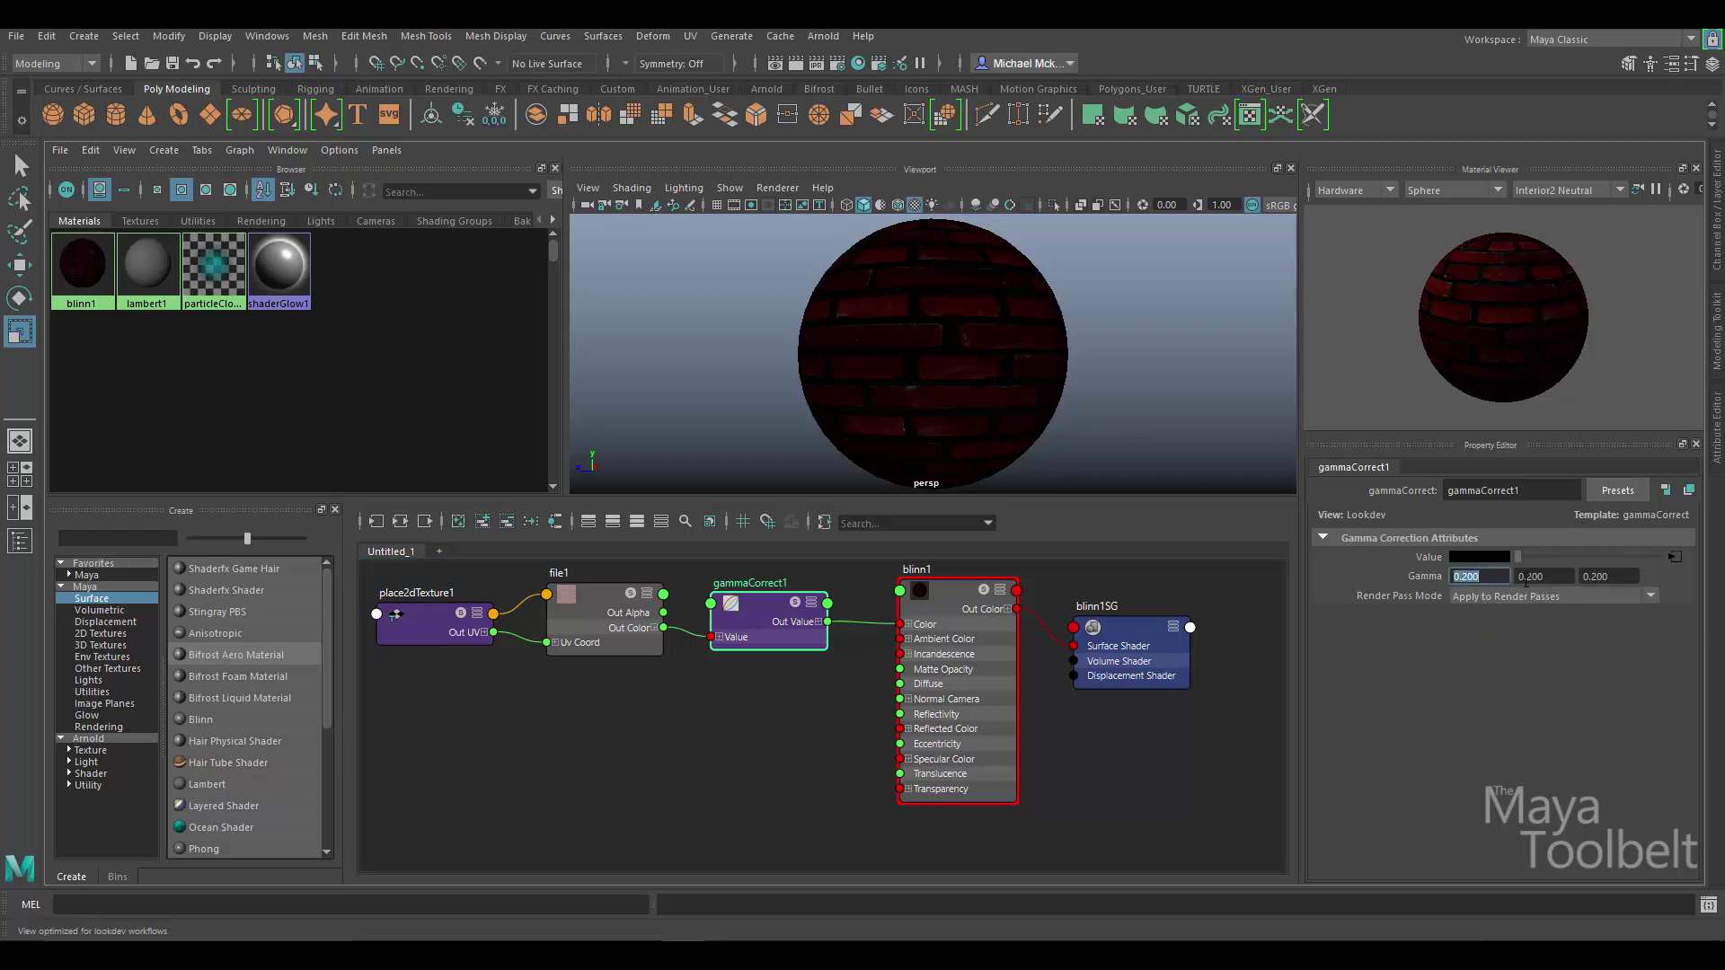
- Enter gammaCorrect1 Gamma values 0.45, 0.5 and 0.7 for a bluish tint
{"action": "left_click", "coordinate": [1558, 578]}
{"action": "left_click", "coordinate": [1525, 577]}
{"action": "left_click", "coordinate": [1586, 576]}
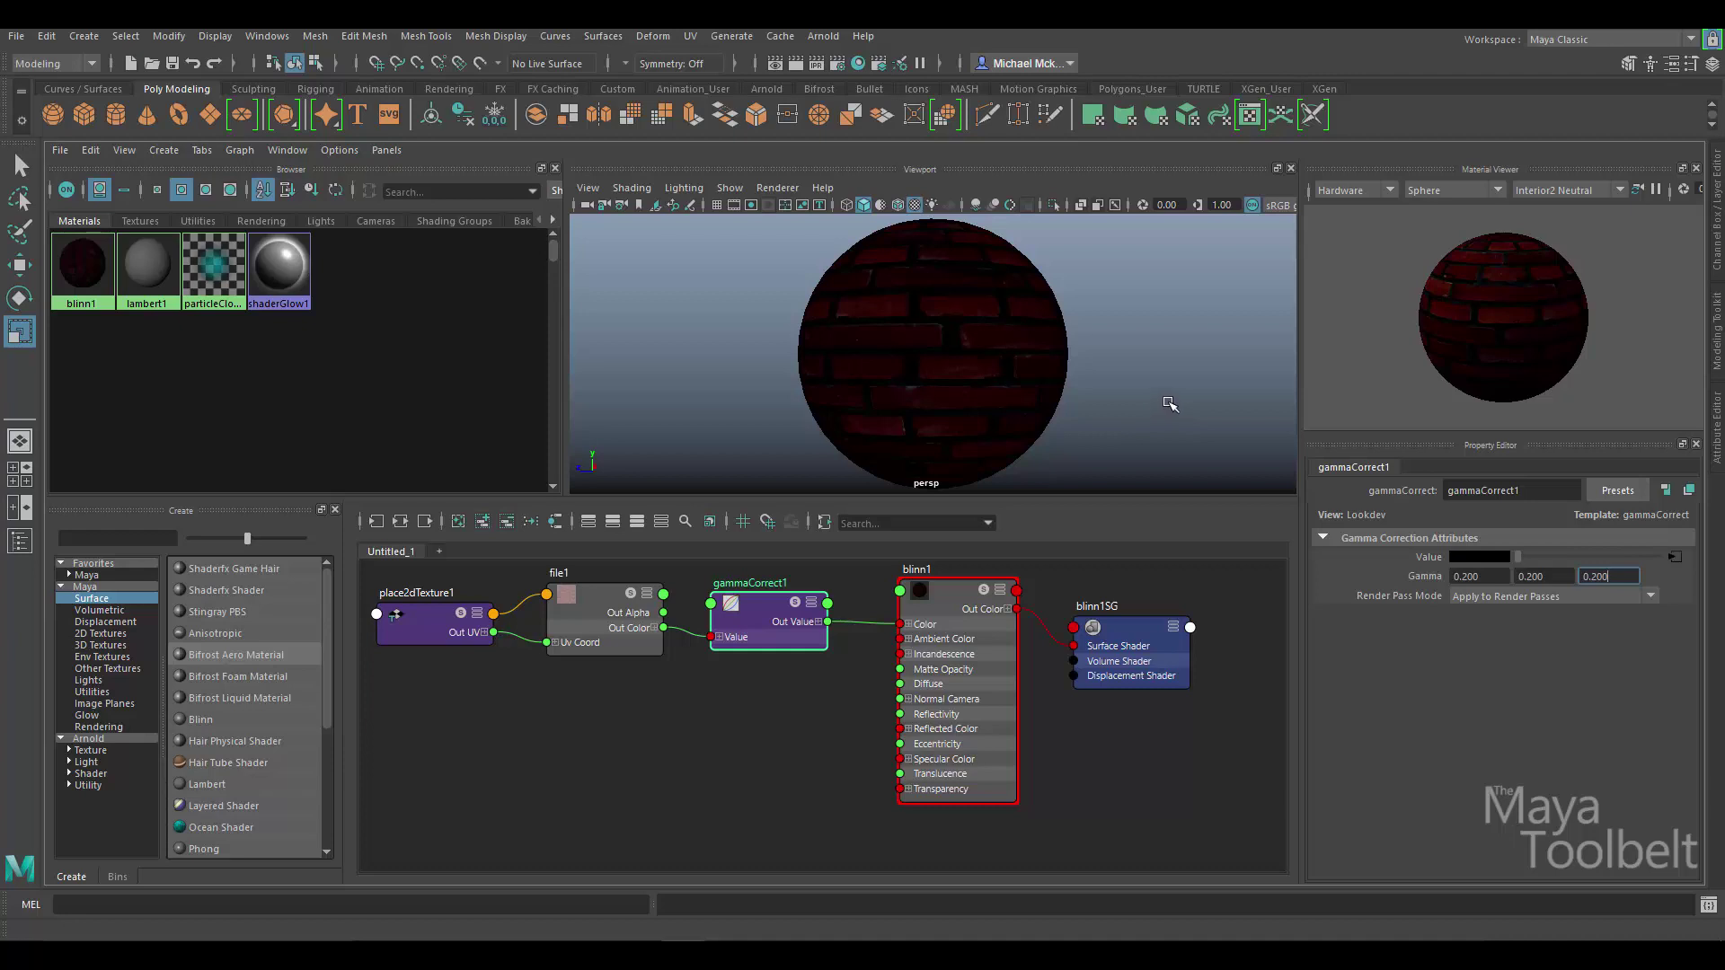
{"action": "left_click", "coordinate": [1473, 576]}
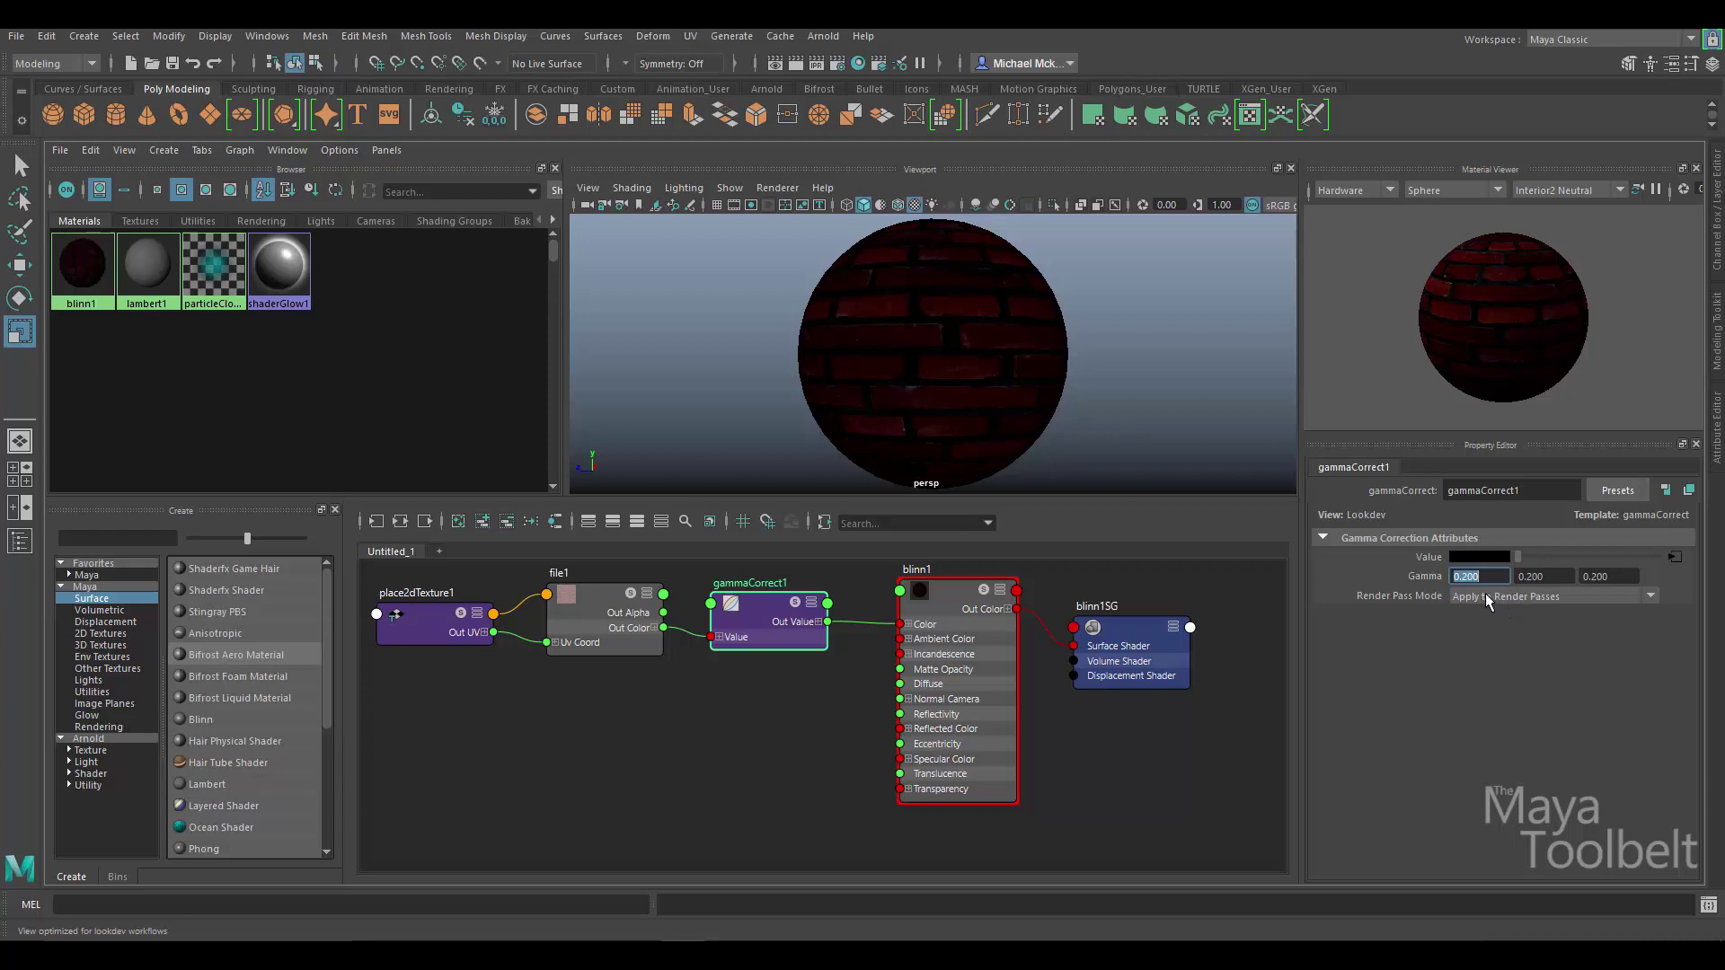
{"action": "type", "text": ".45"}
{"action": "key", "text": "Return"}
{"action": "key", "text": "Tab"}
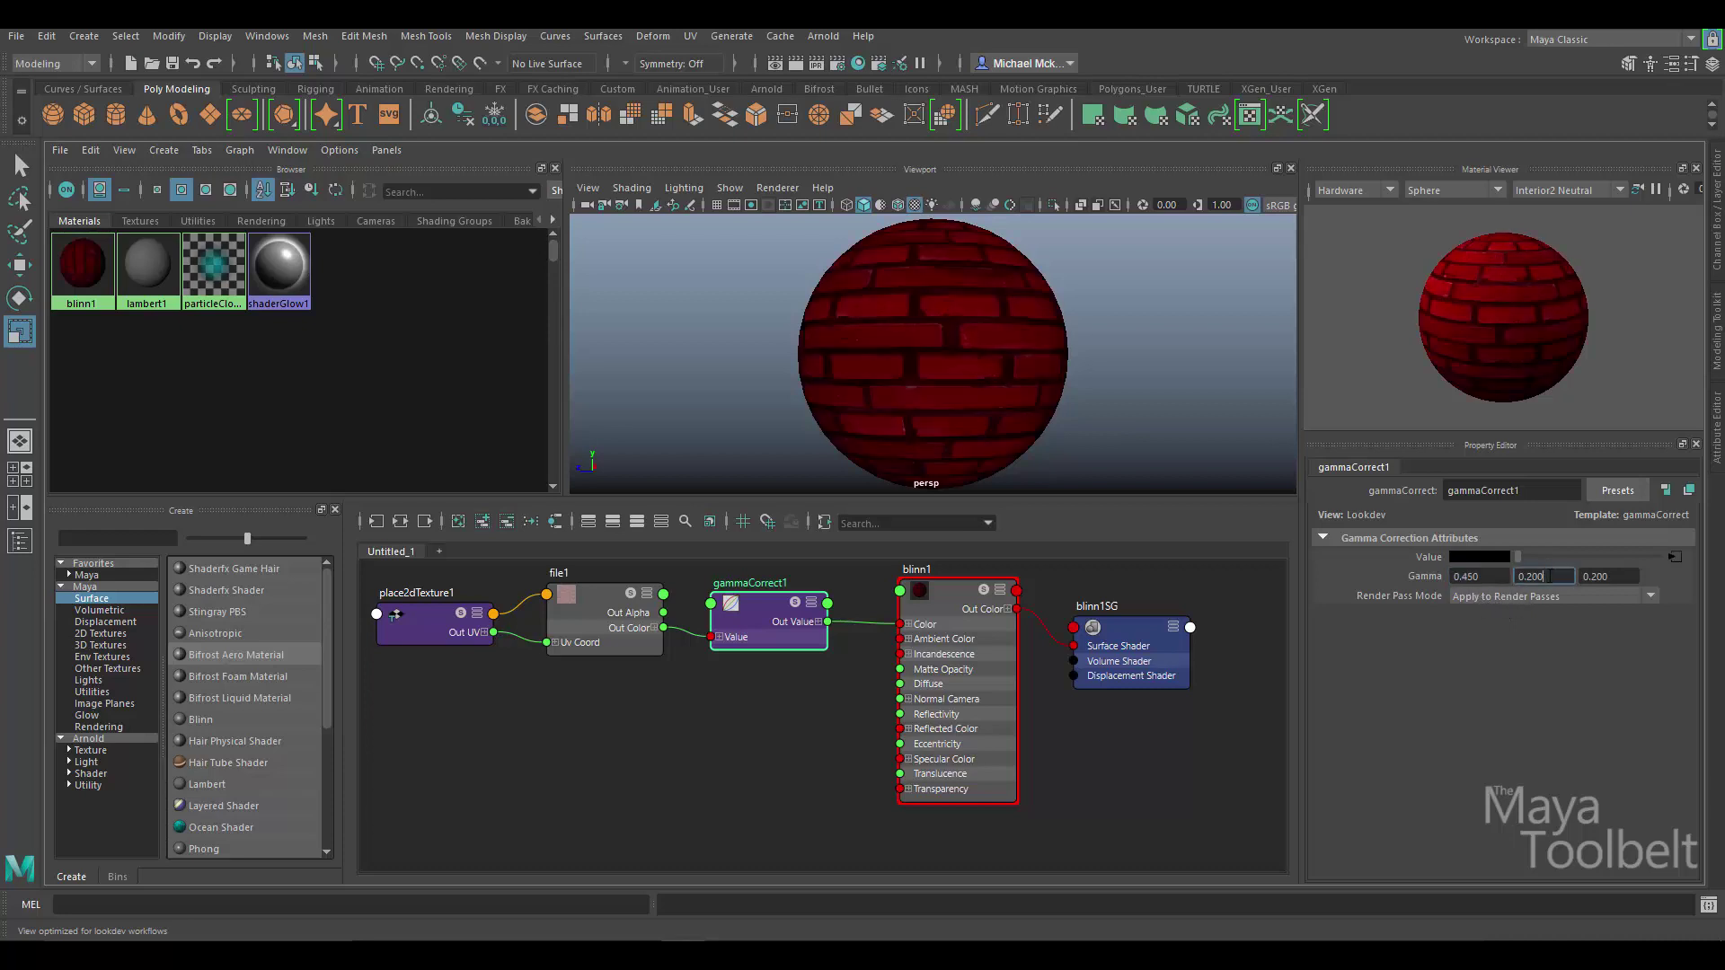
{"action": "type", "text": ".5"}
{"action": "key", "text": "Tab"}
{"action": "type", "text": ".7"}
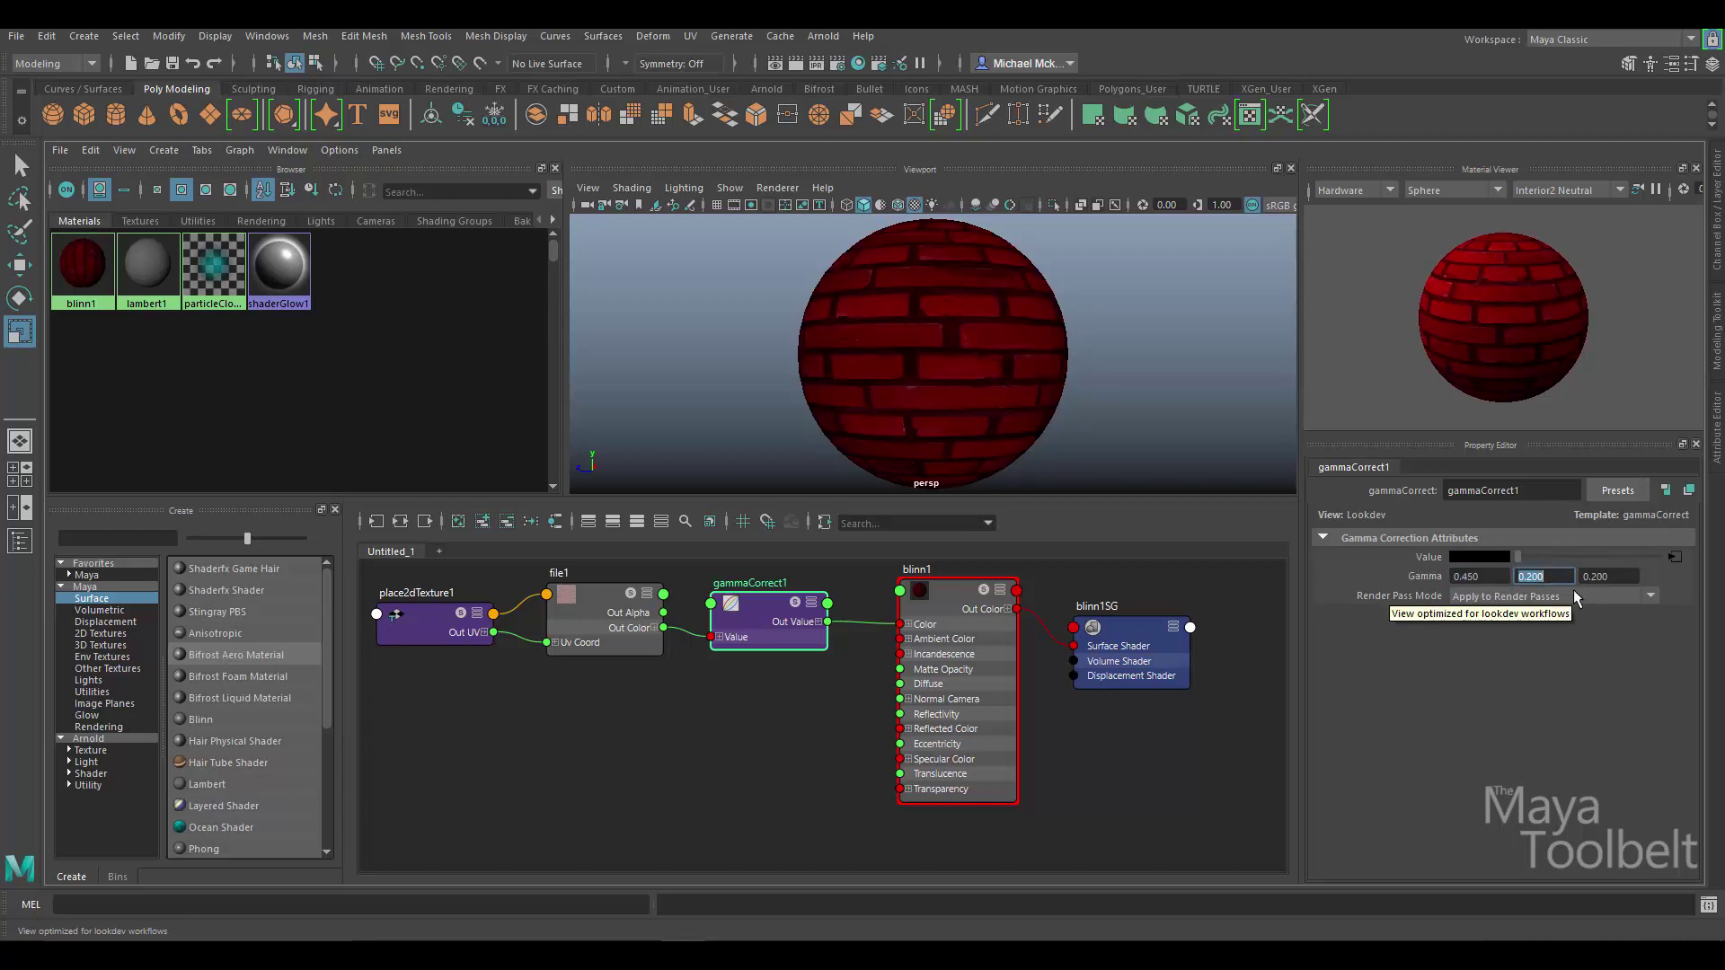
{"action": "key", "text": "Return"}
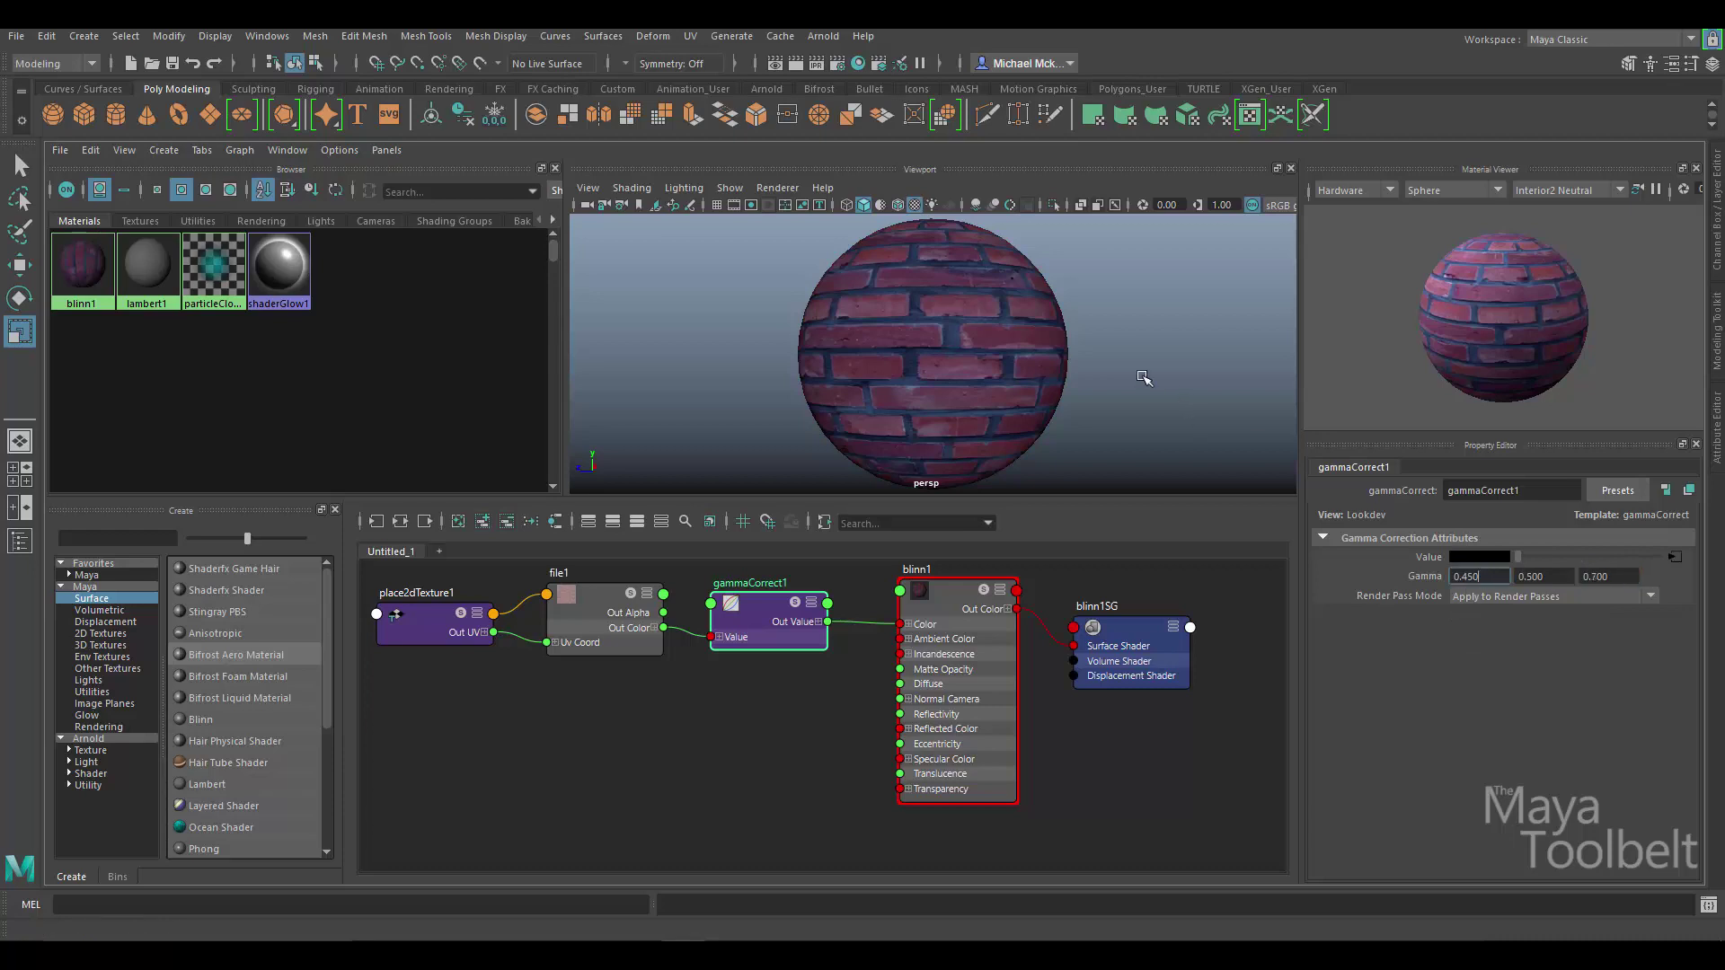
{"action": "mouse_move", "coordinate": [1111, 370]}
{"action": "left_mouse_down", "text": "alt"}
{"action": "mouse_move", "coordinate": [1117, 388]}
{"action": "mouse_move", "coordinate": [913, 412]}
{"action": "mouse_move", "coordinate": [1090, 483]}
{"action": "mouse_move", "coordinate": [1205, 389]}
{"action": "mouse_move", "coordinate": [1097, 319]}
{"action": "mouse_move", "coordinate": [1013, 365]}
{"action": "mouse_move", "coordinate": [1109, 374]}
{"action": "mouse_move", "coordinate": [1051, 374]}
{"action": "mouse_move", "coordinate": [1084, 377]}
{"action": "left_mouse_up", "text": "alt"}
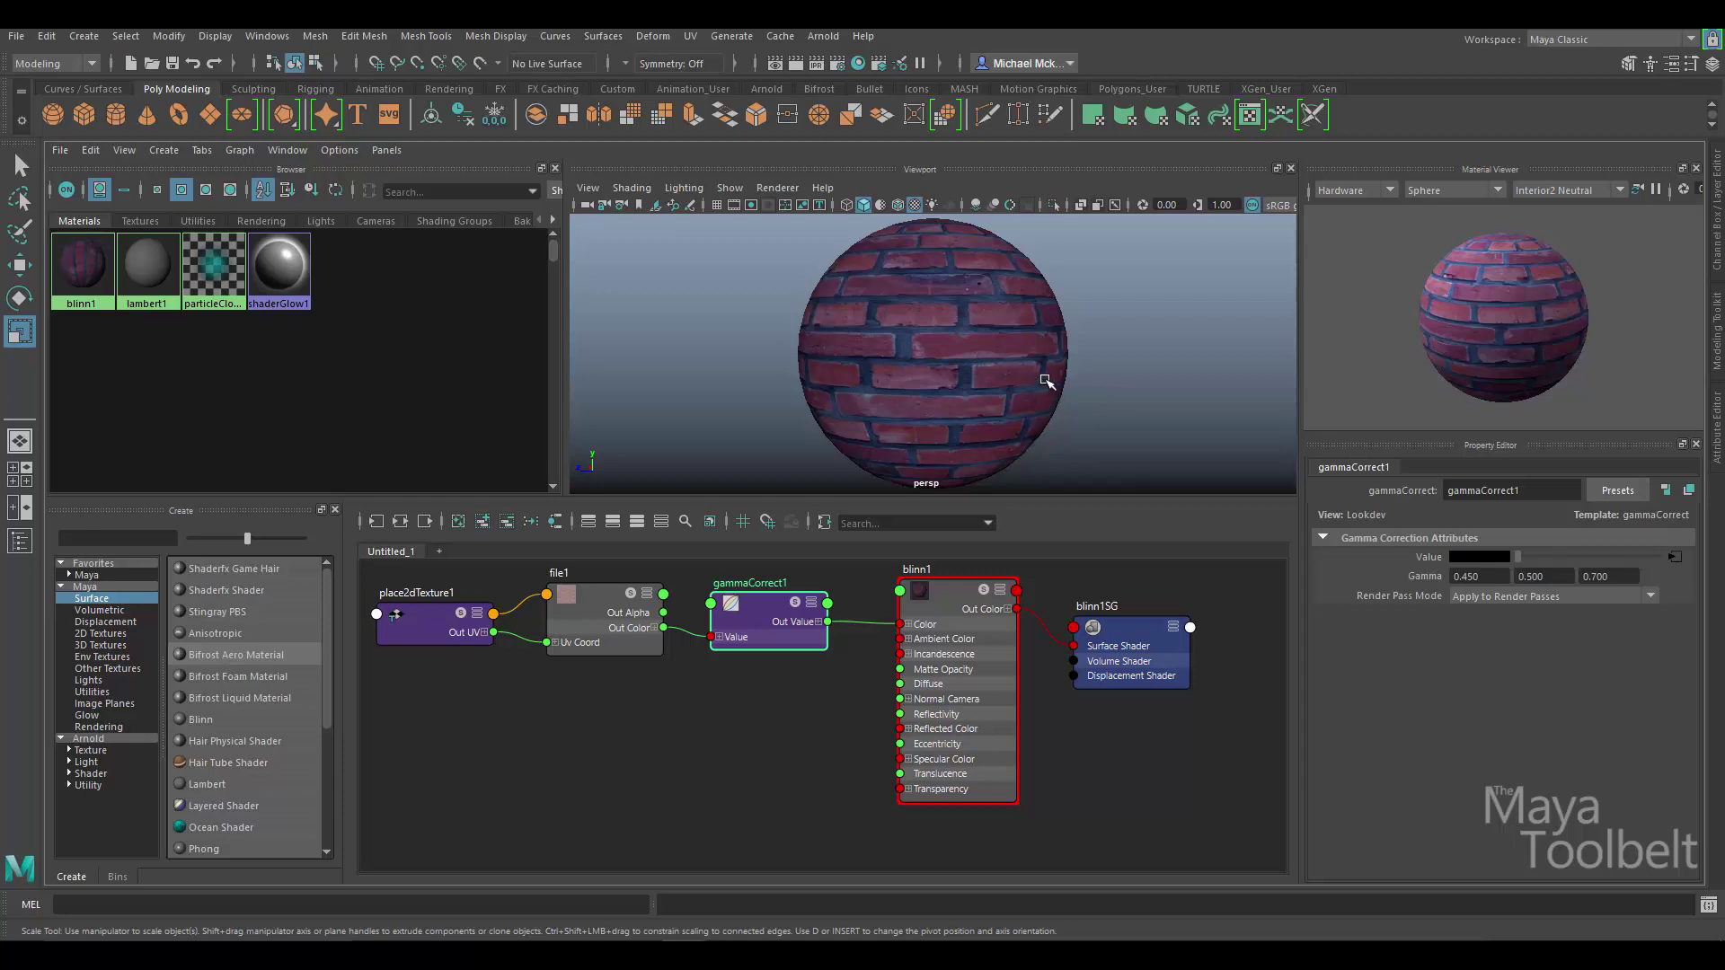
{"action": "left_click_drag", "start_coordinate": [761, 613], "coordinate": [770, 612]}
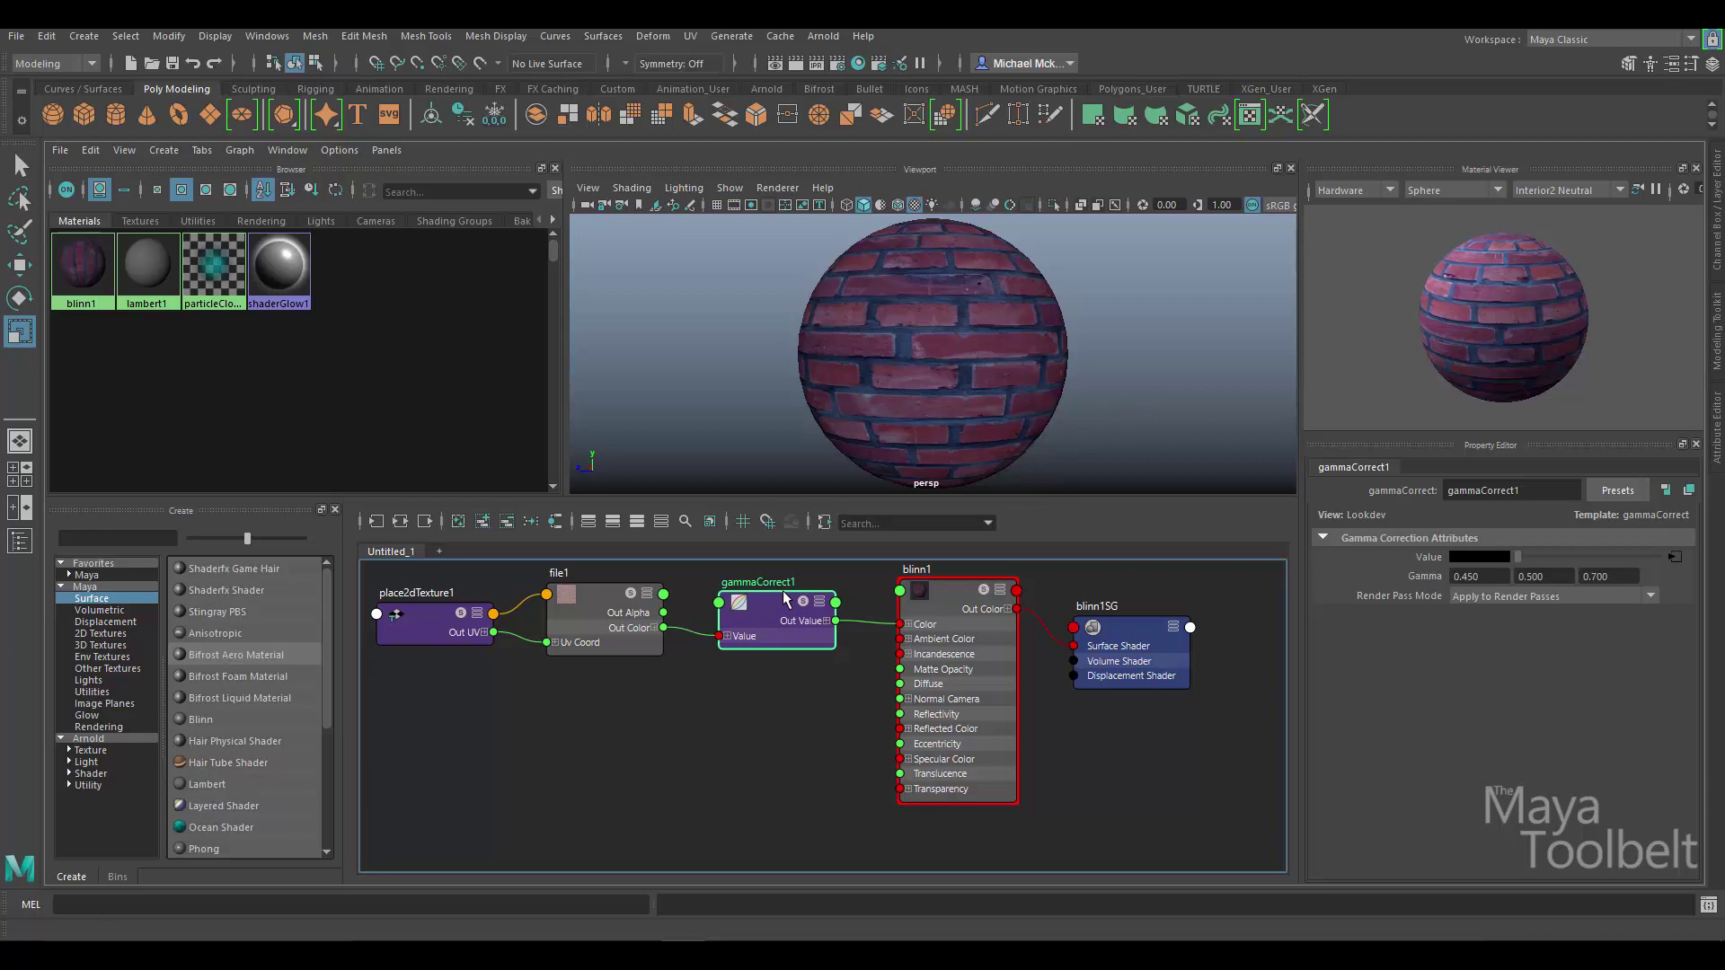
{"action": "left_click_drag", "start_coordinate": [788, 595], "coordinate": [791, 595]}
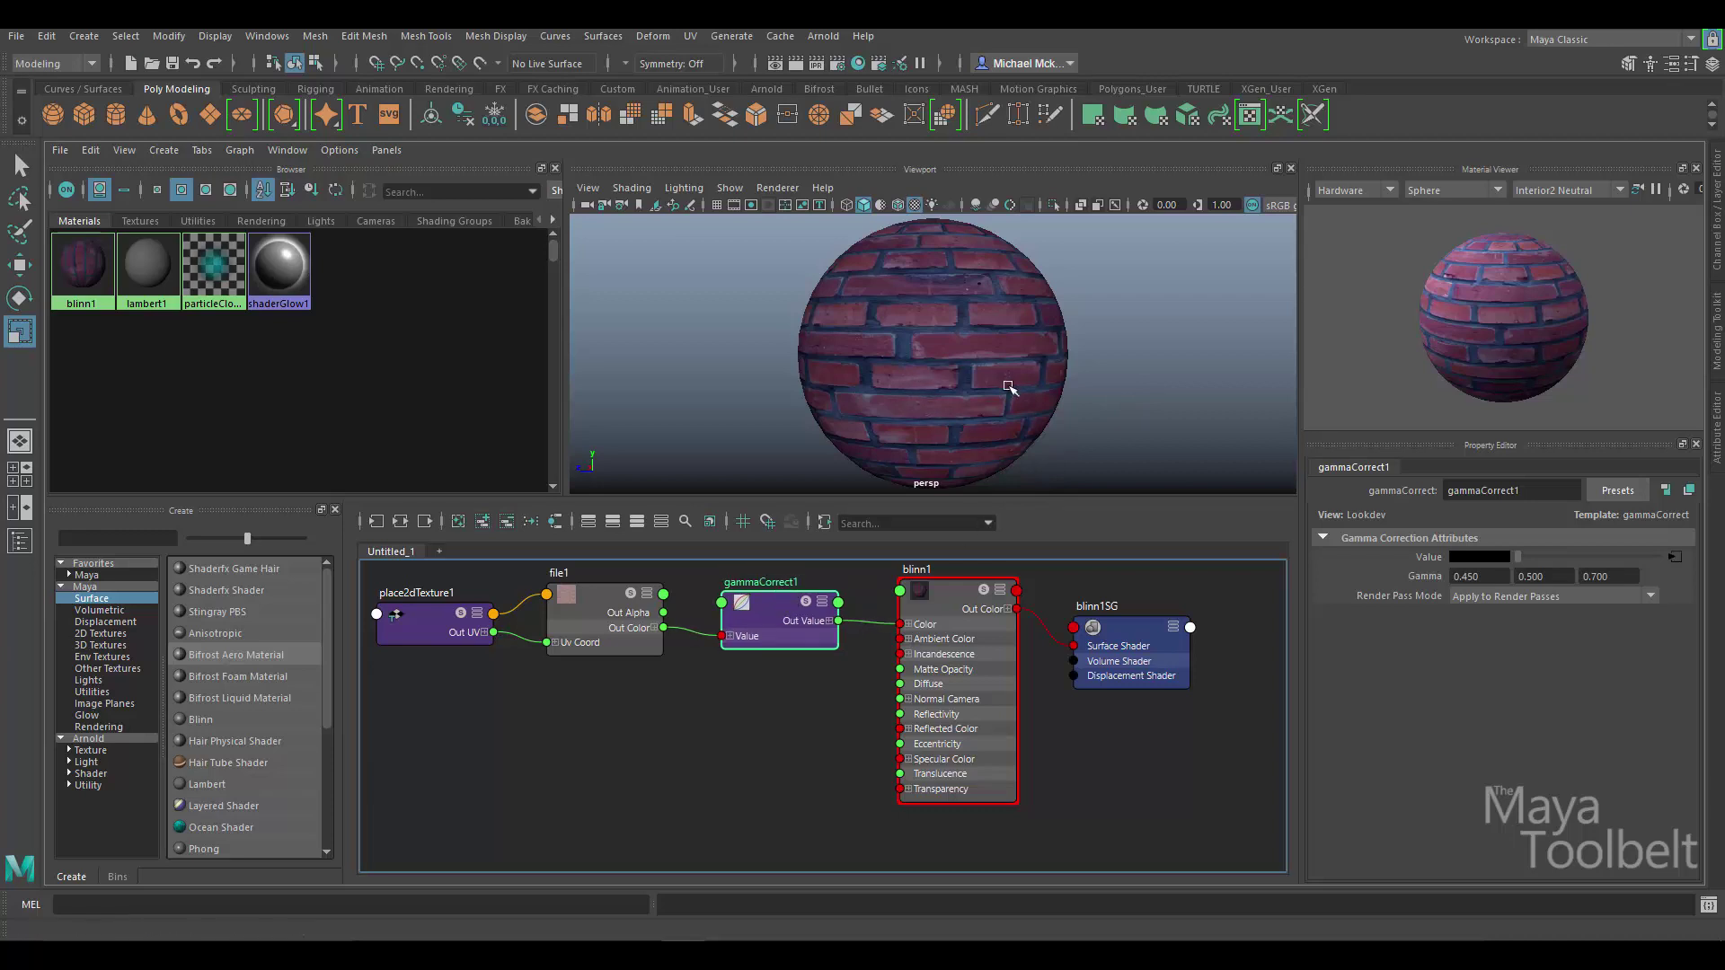
{"action": "left_click_drag", "start_coordinate": [771, 610], "coordinate": [767, 612]}
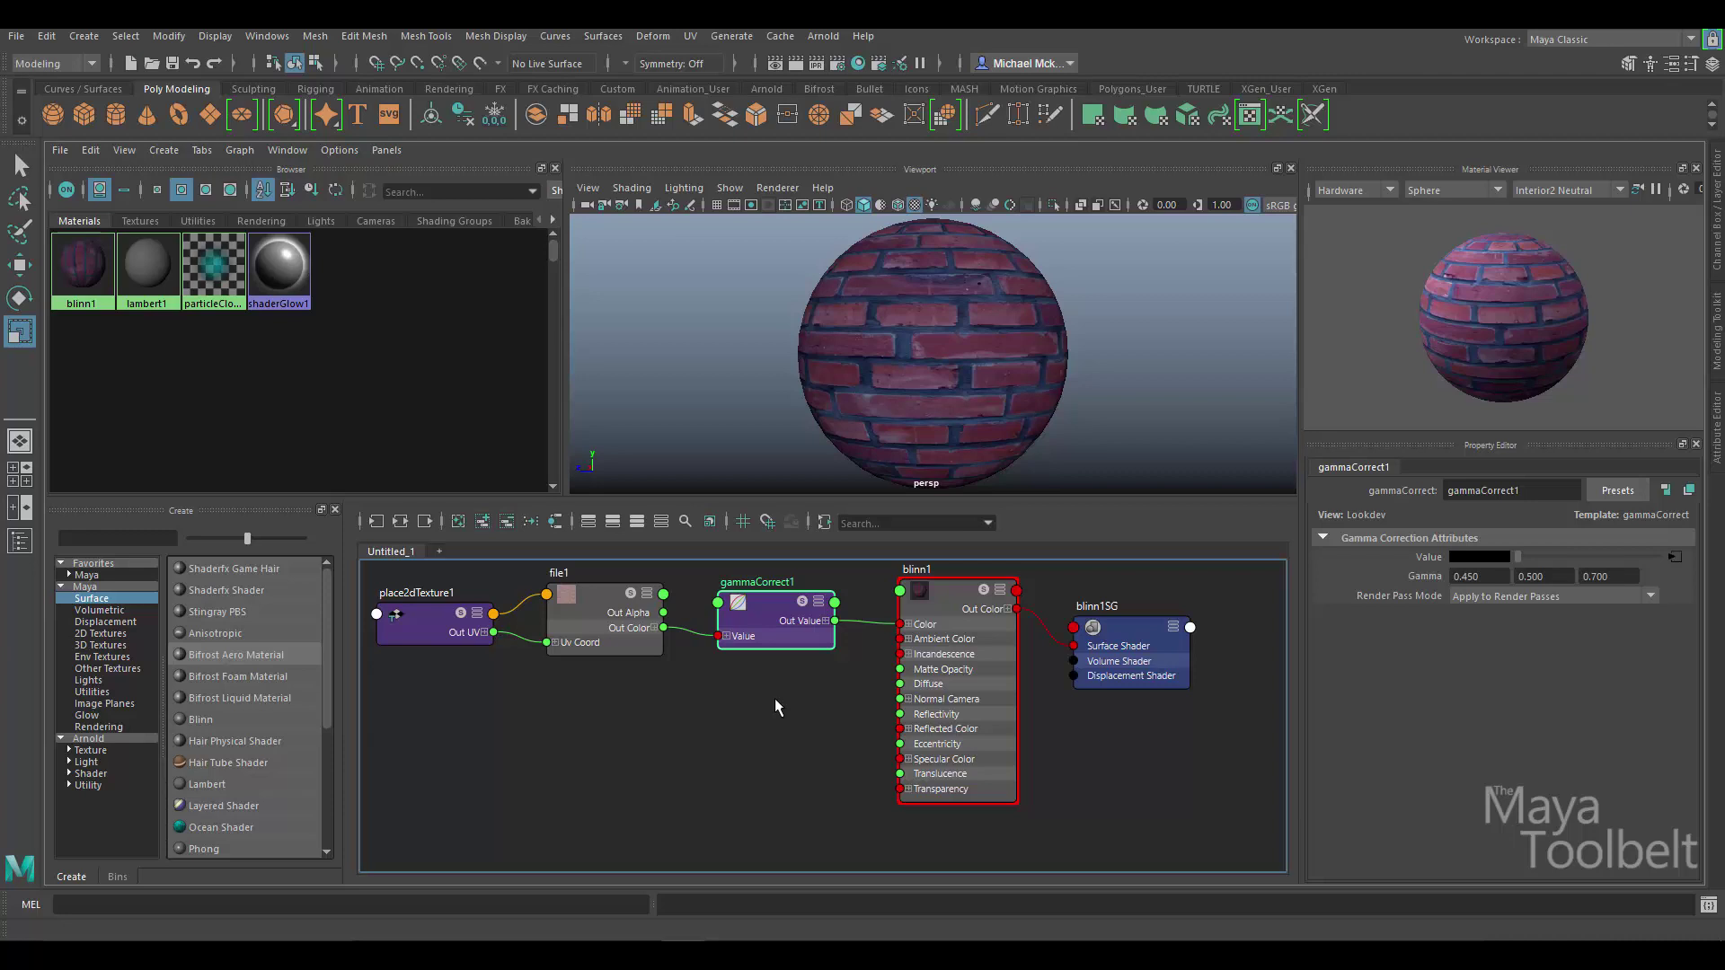
{"action": "left_click_drag", "start_coordinate": [758, 629], "coordinate": [761, 626]}
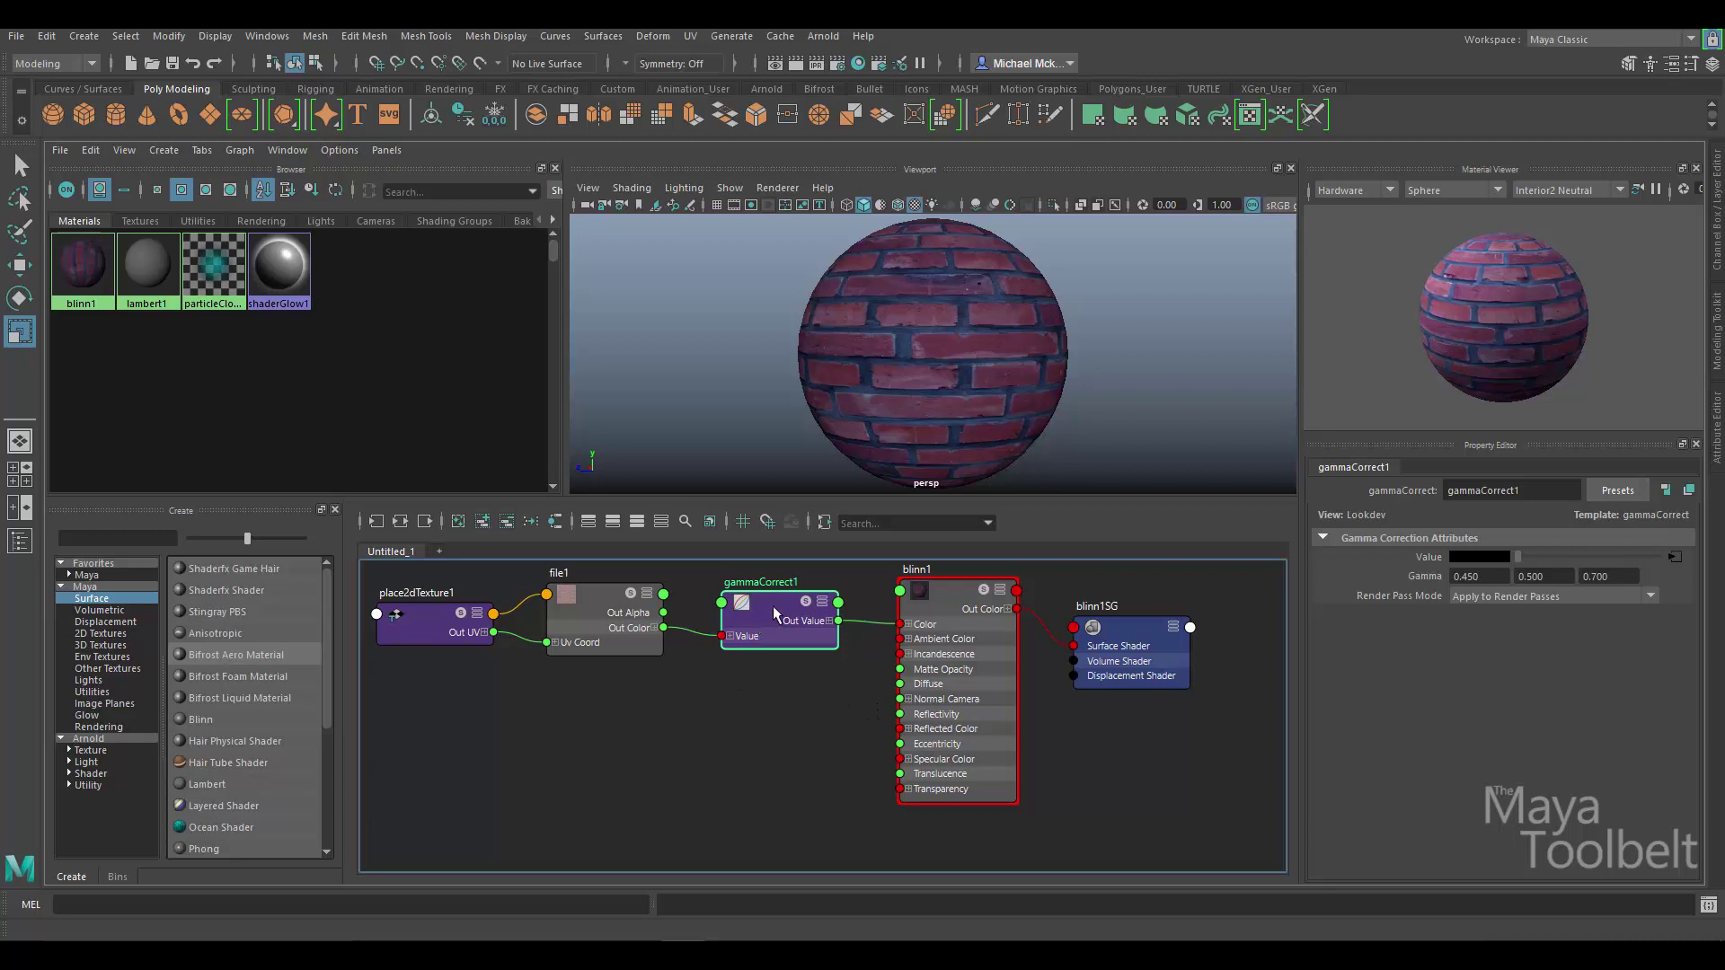
{"action": "left_click_drag", "start_coordinate": [772, 609], "coordinate": [770, 604]}
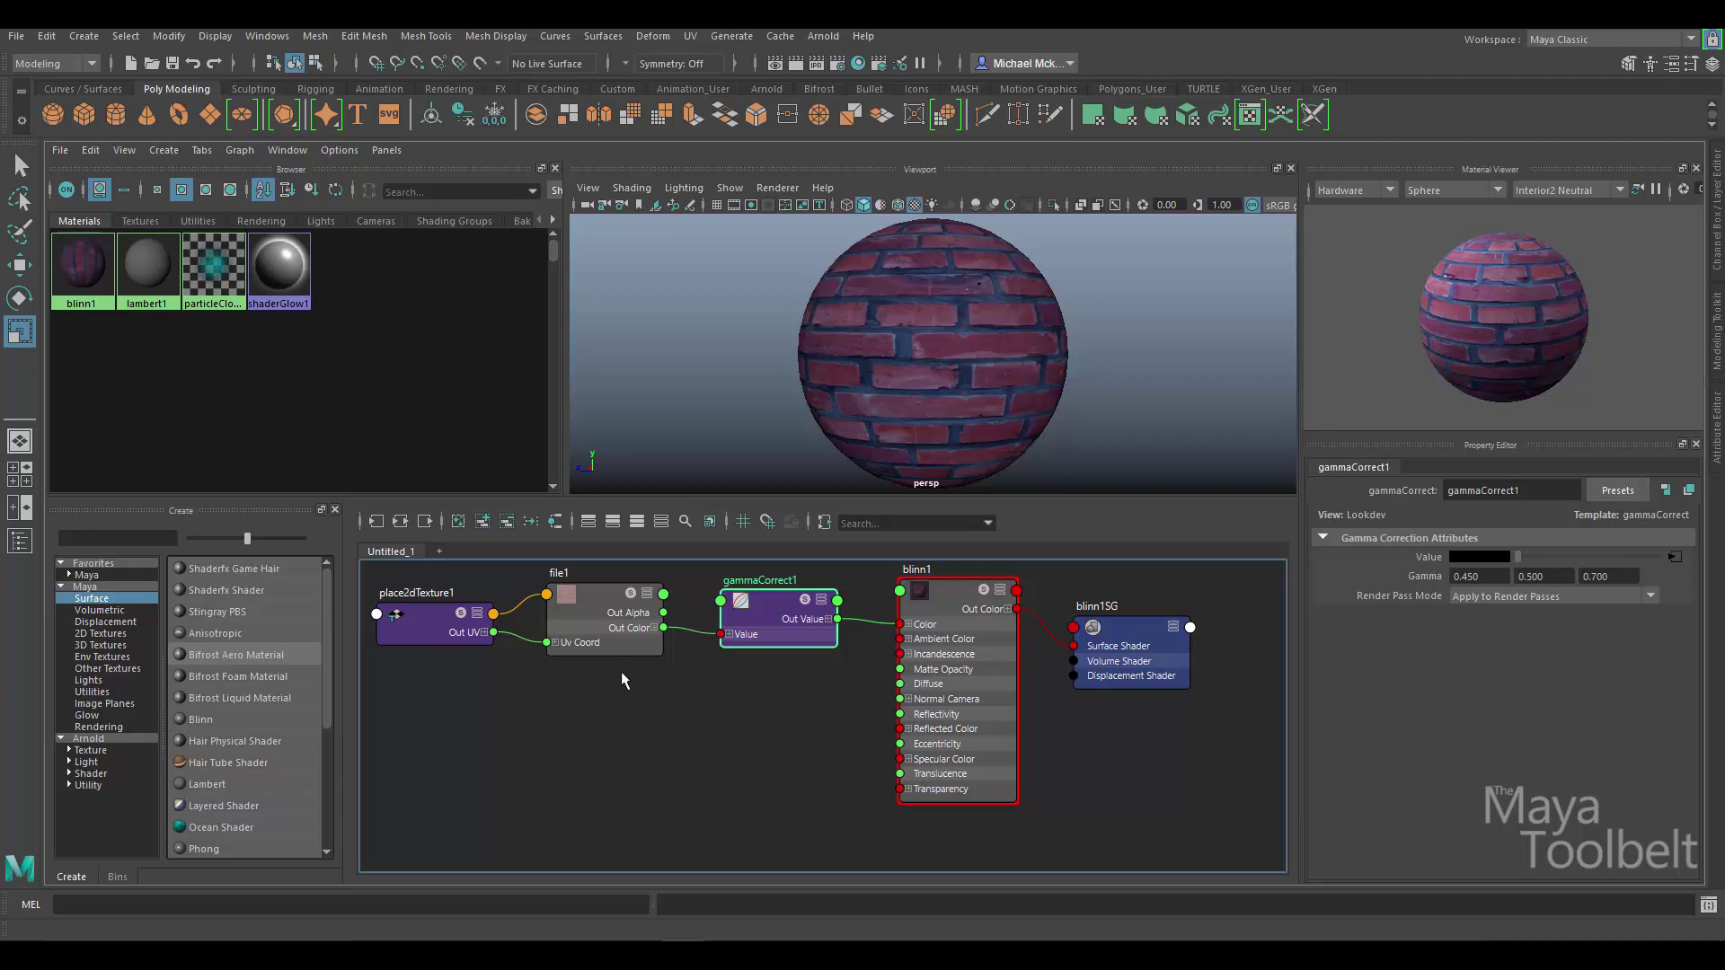
- Line up file1, gammaCorrect1 and blinn1 in a left-to-right row, then deselect everything
{"action": "left_click_drag", "start_coordinate": [758, 618], "coordinate": [774, 624]}
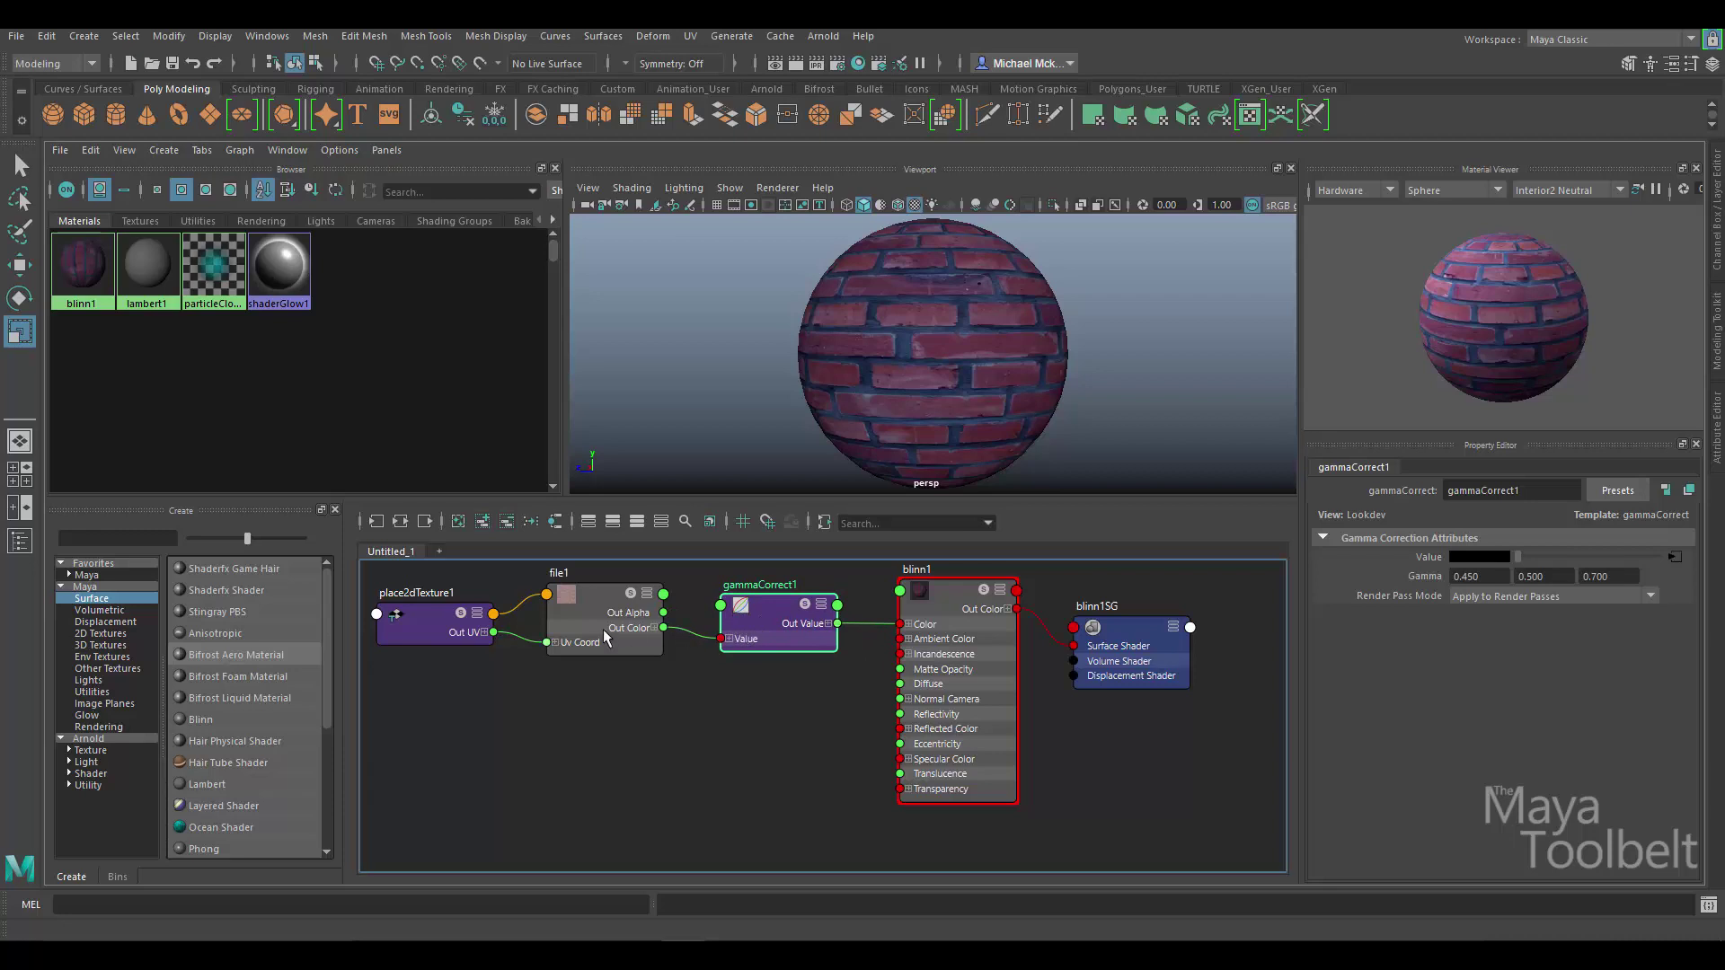
{"action": "left_click_drag", "start_coordinate": [602, 629], "coordinate": [617, 625]}
{"action": "left_click_drag", "start_coordinate": [780, 623], "coordinate": [782, 628]}
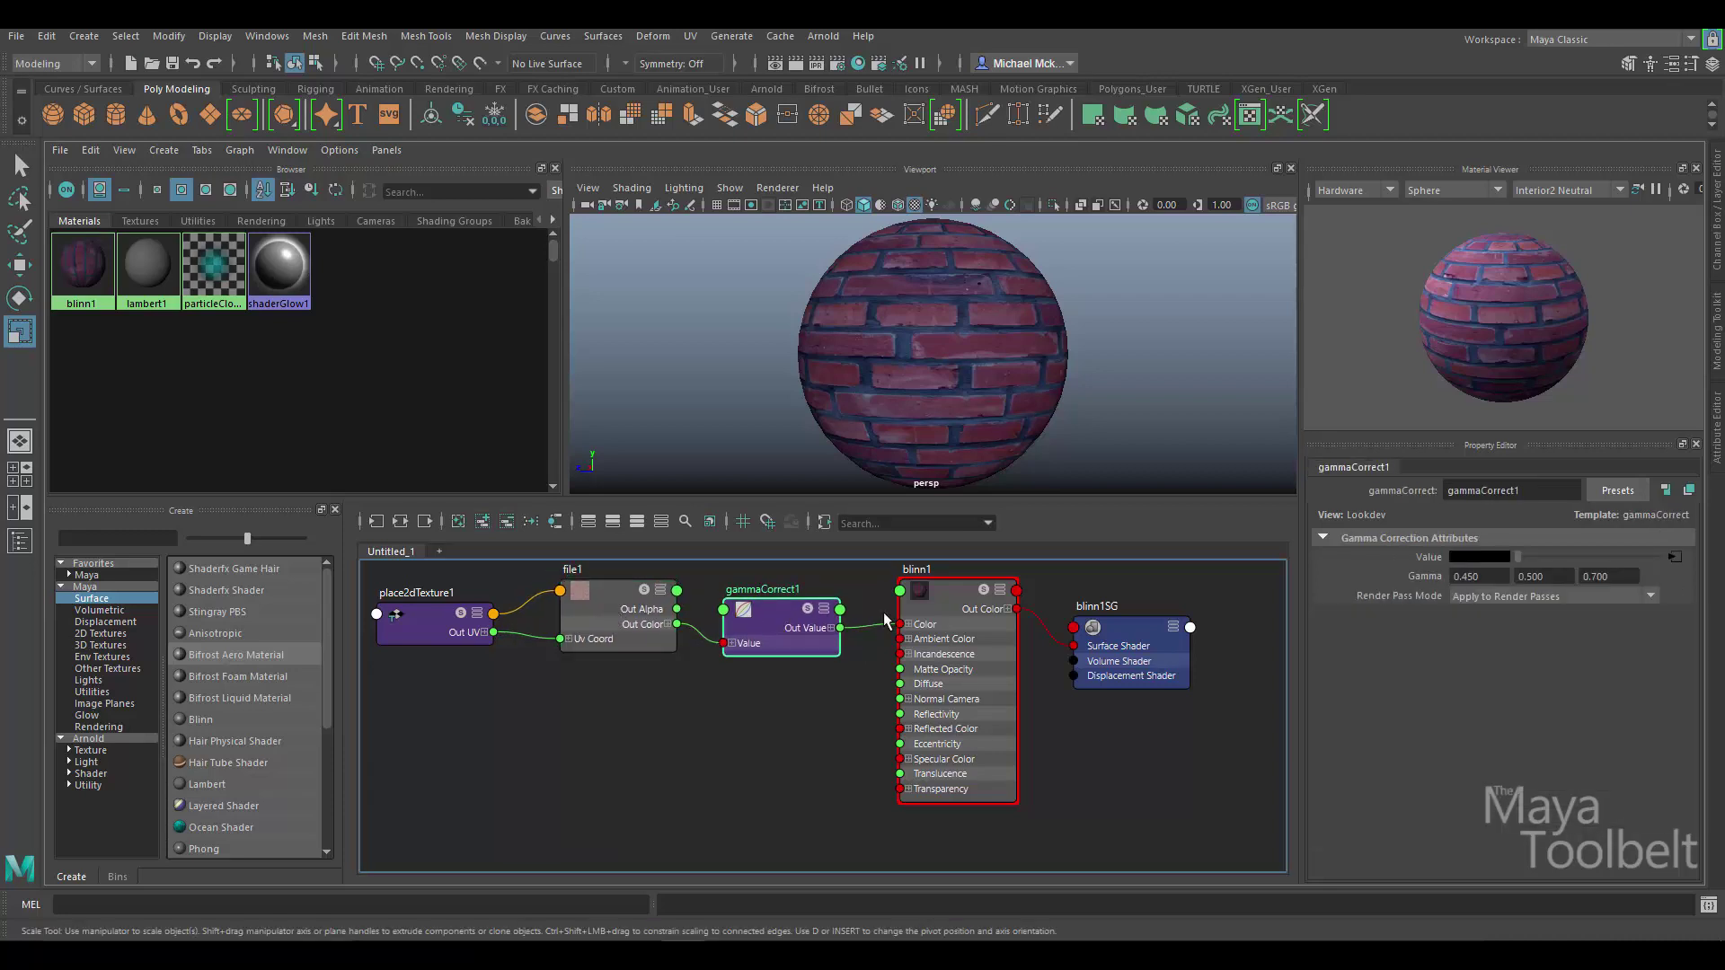
{"action": "left_click_drag", "start_coordinate": [950, 612], "coordinate": [959, 611]}
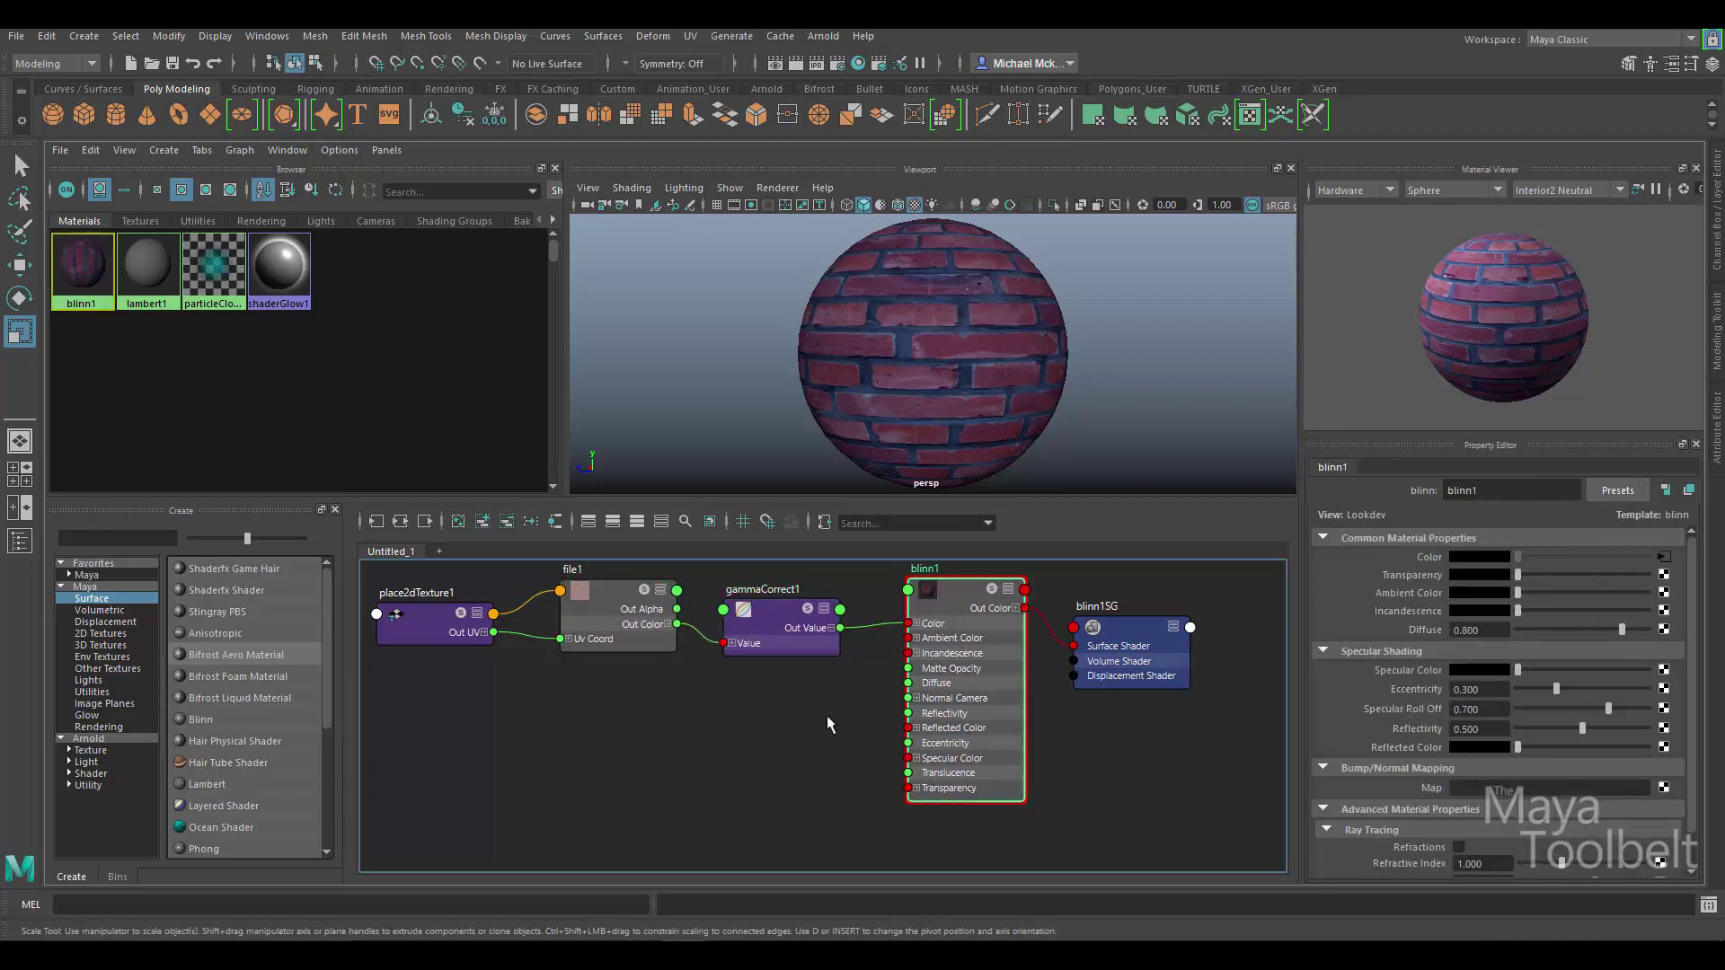
{"action": "left_click", "coordinate": [769, 635]}
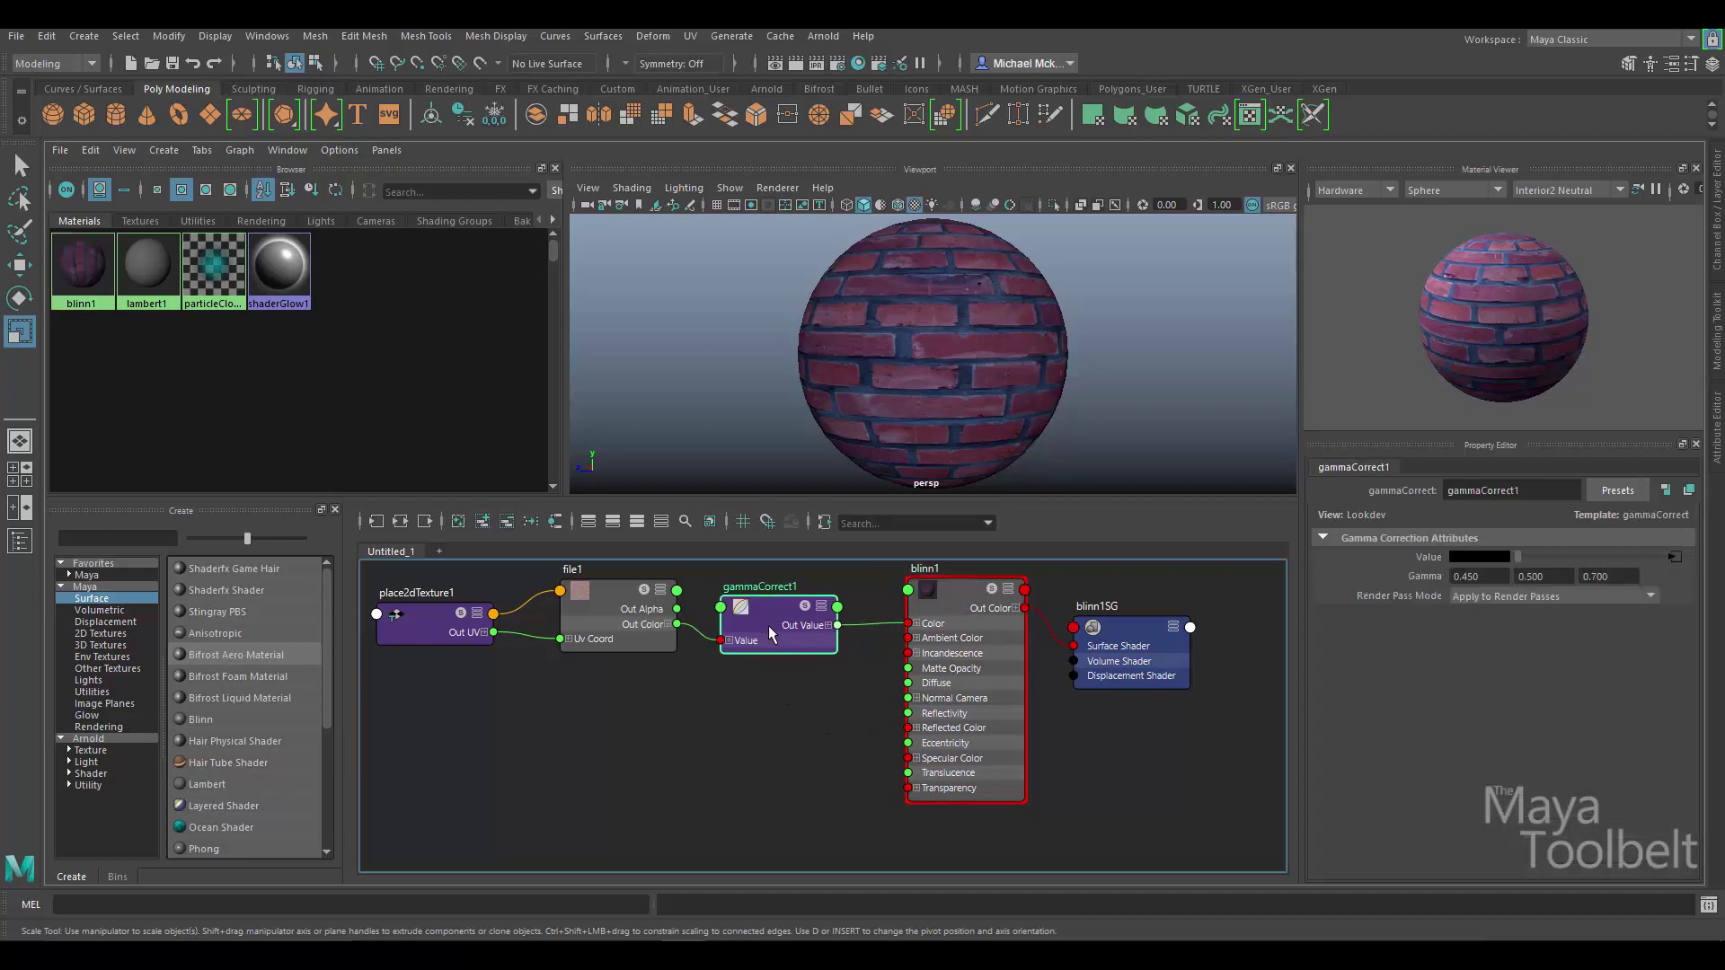
{"action": "left_click_drag", "start_coordinate": [768, 625], "coordinate": [773, 635]}
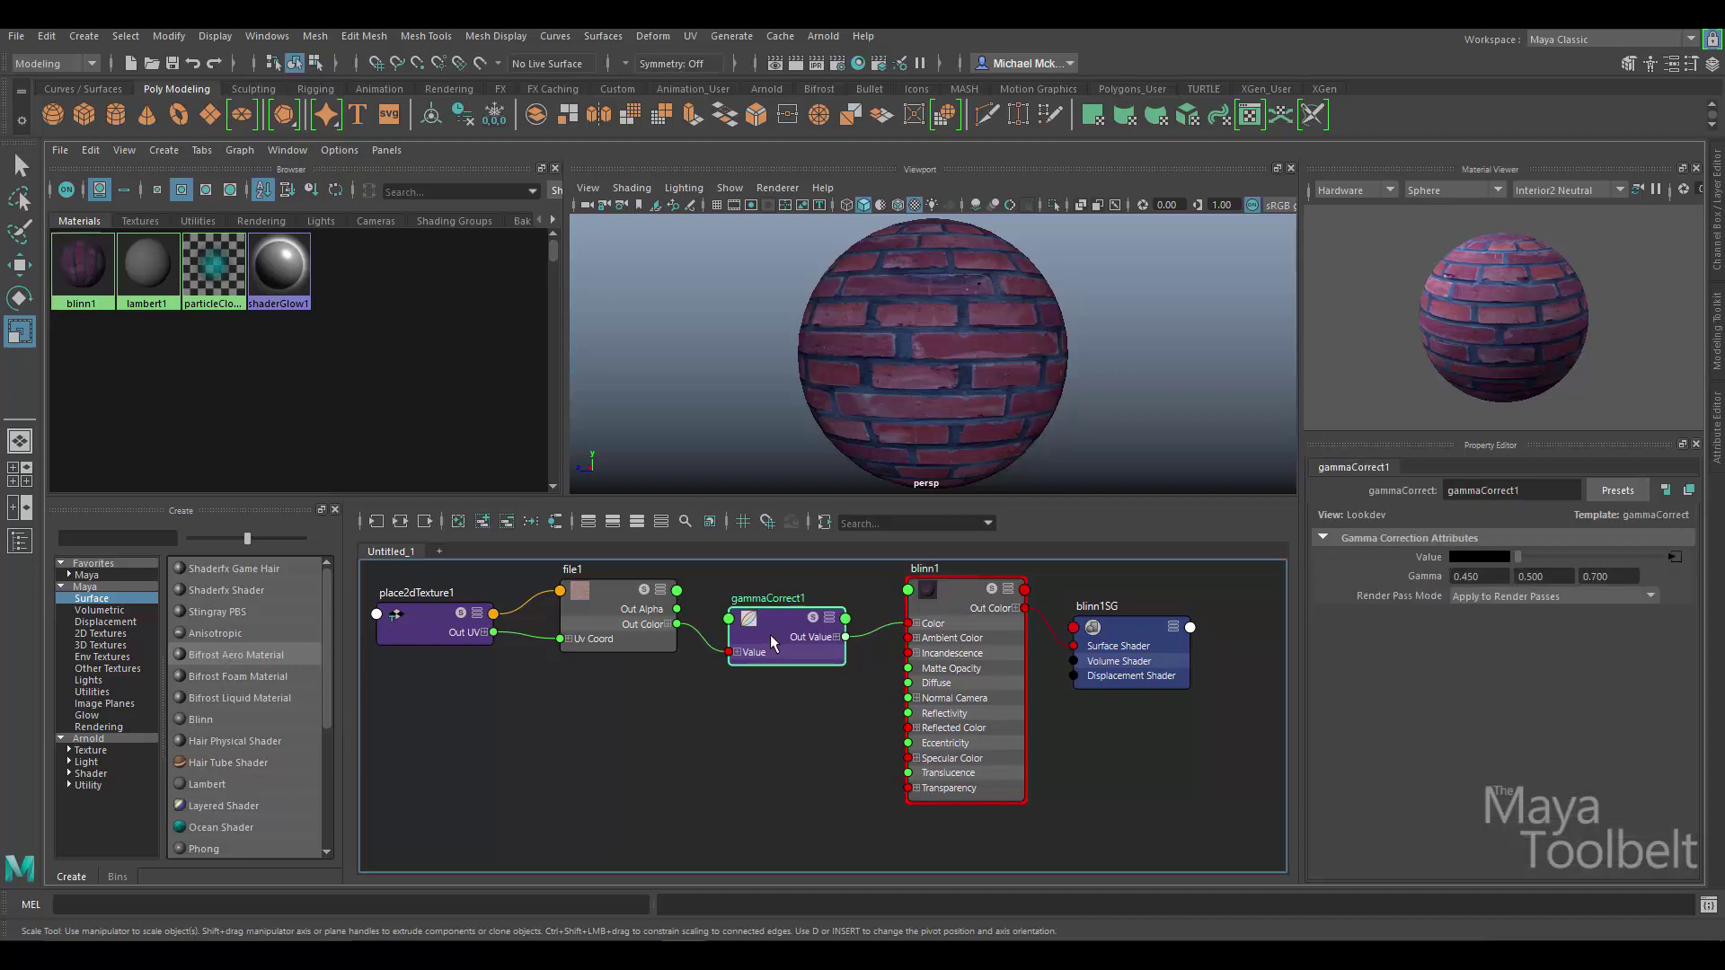
{"action": "left_click", "coordinate": [602, 602]}
{"action": "left_click_drag", "start_coordinate": [602, 603], "coordinate": [604, 612]}
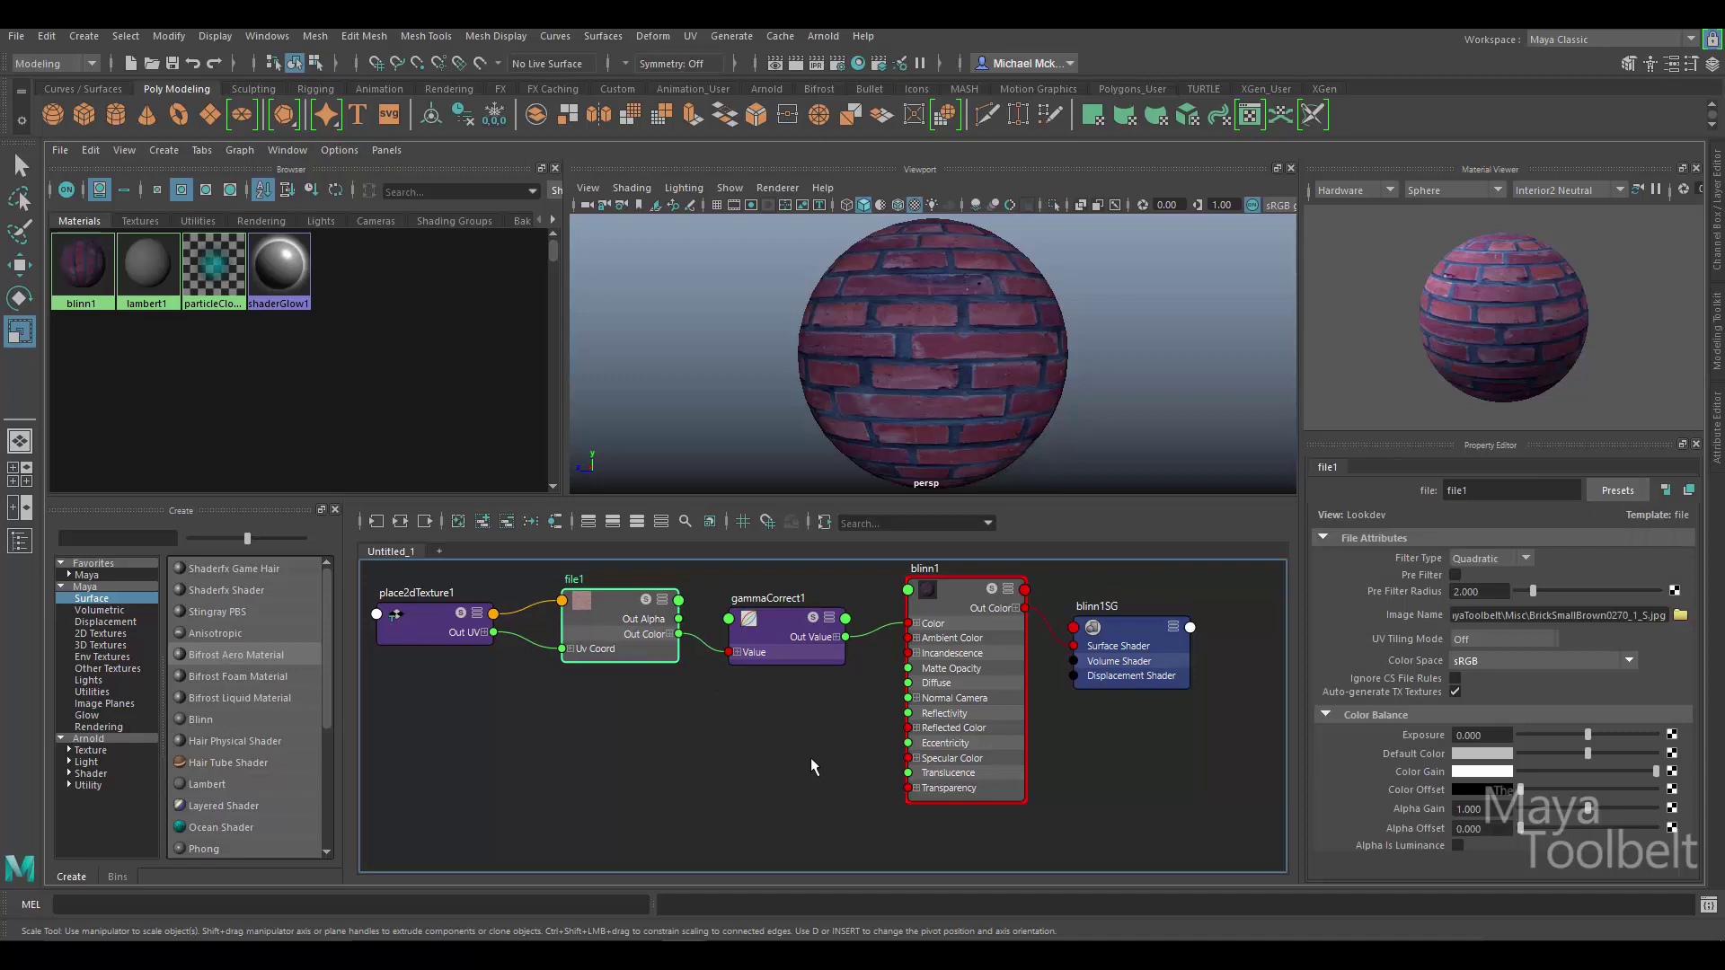
{"action": "left_click", "coordinate": [800, 654]}
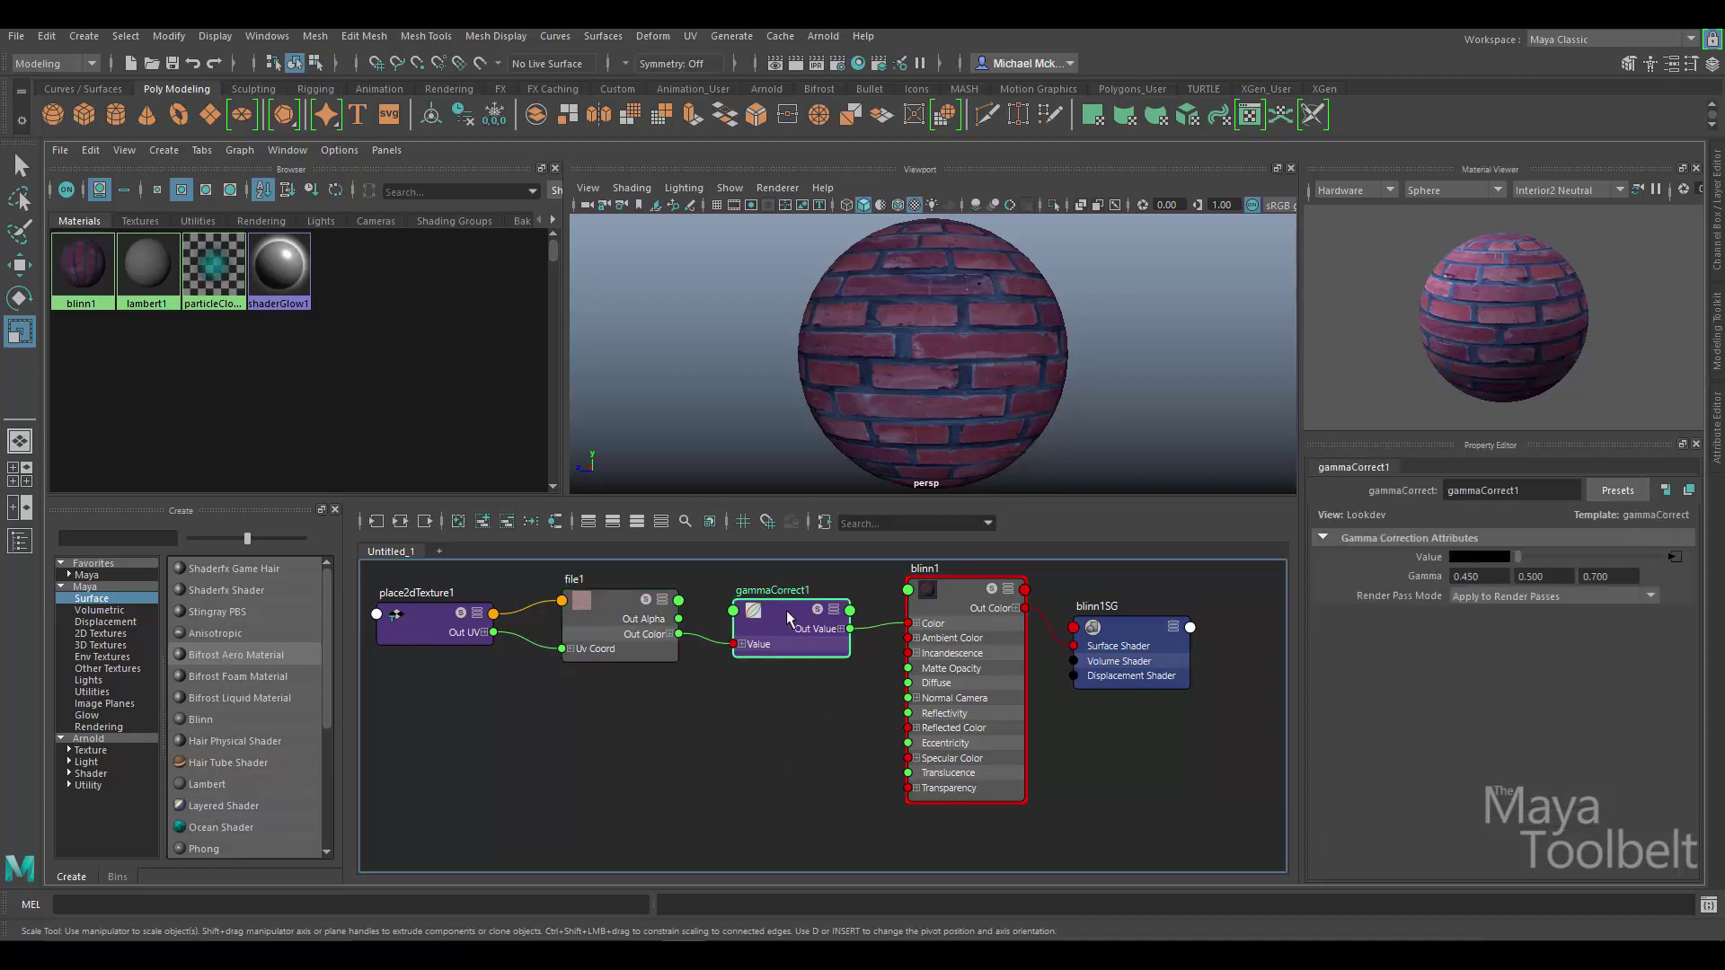
{"action": "left_click_drag", "start_coordinate": [800, 655], "coordinate": [807, 650]}
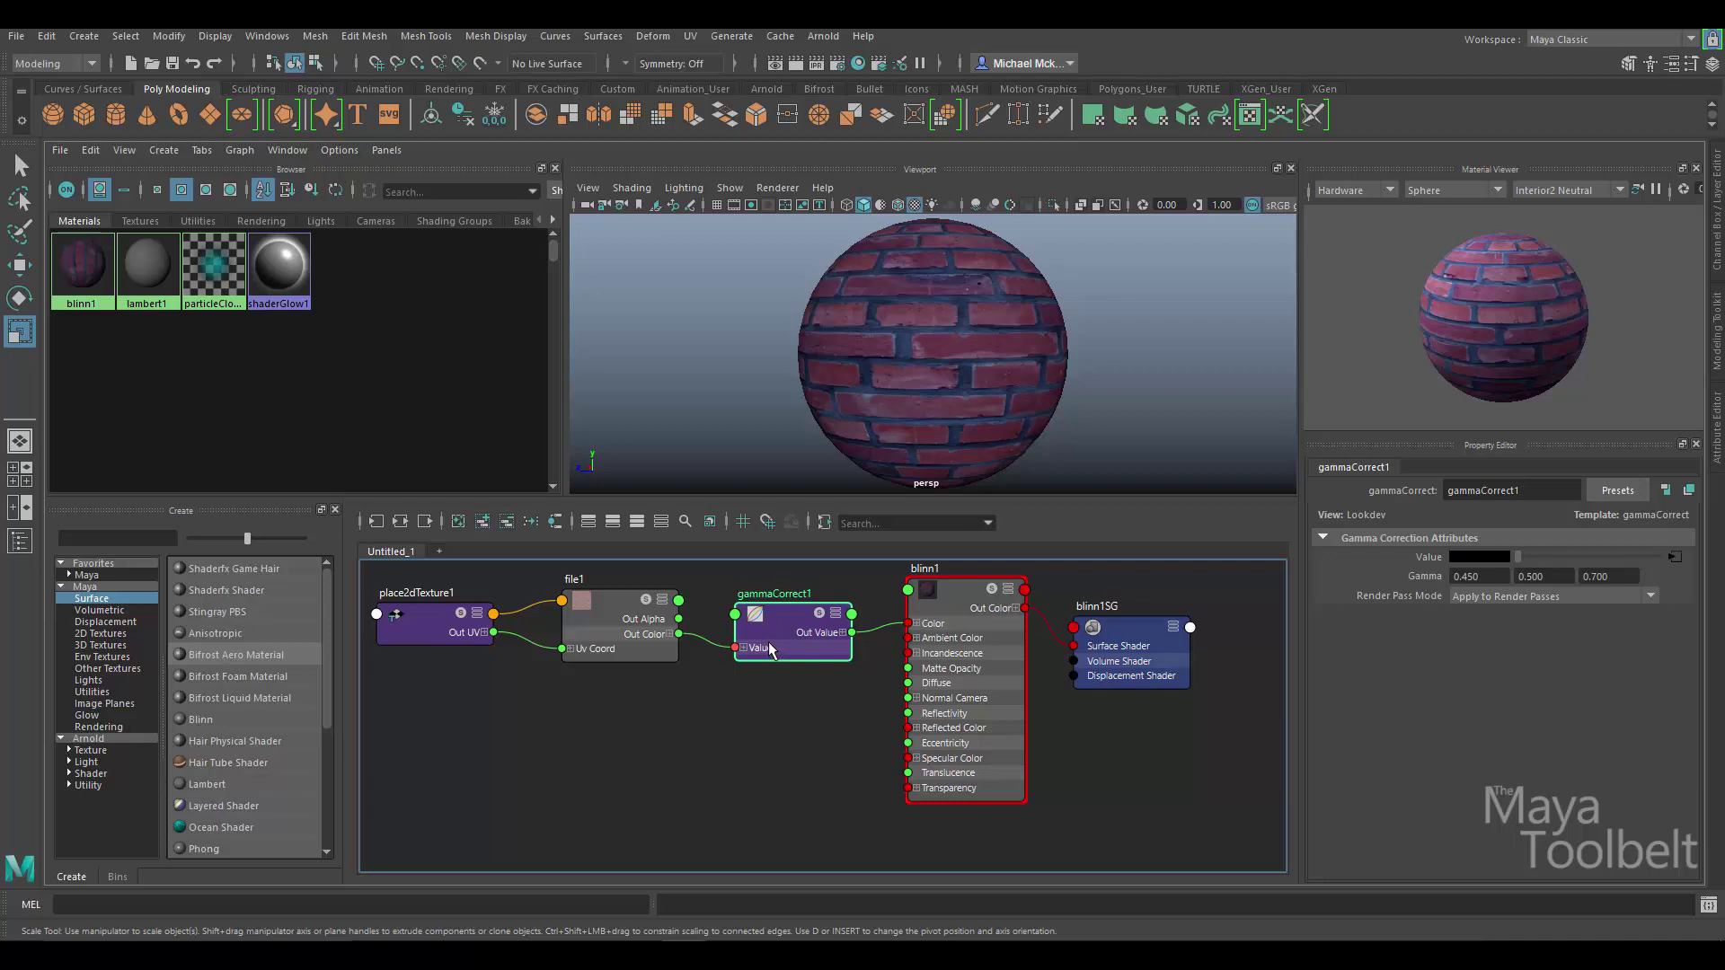
{"action": "left_click", "coordinate": [771, 706]}
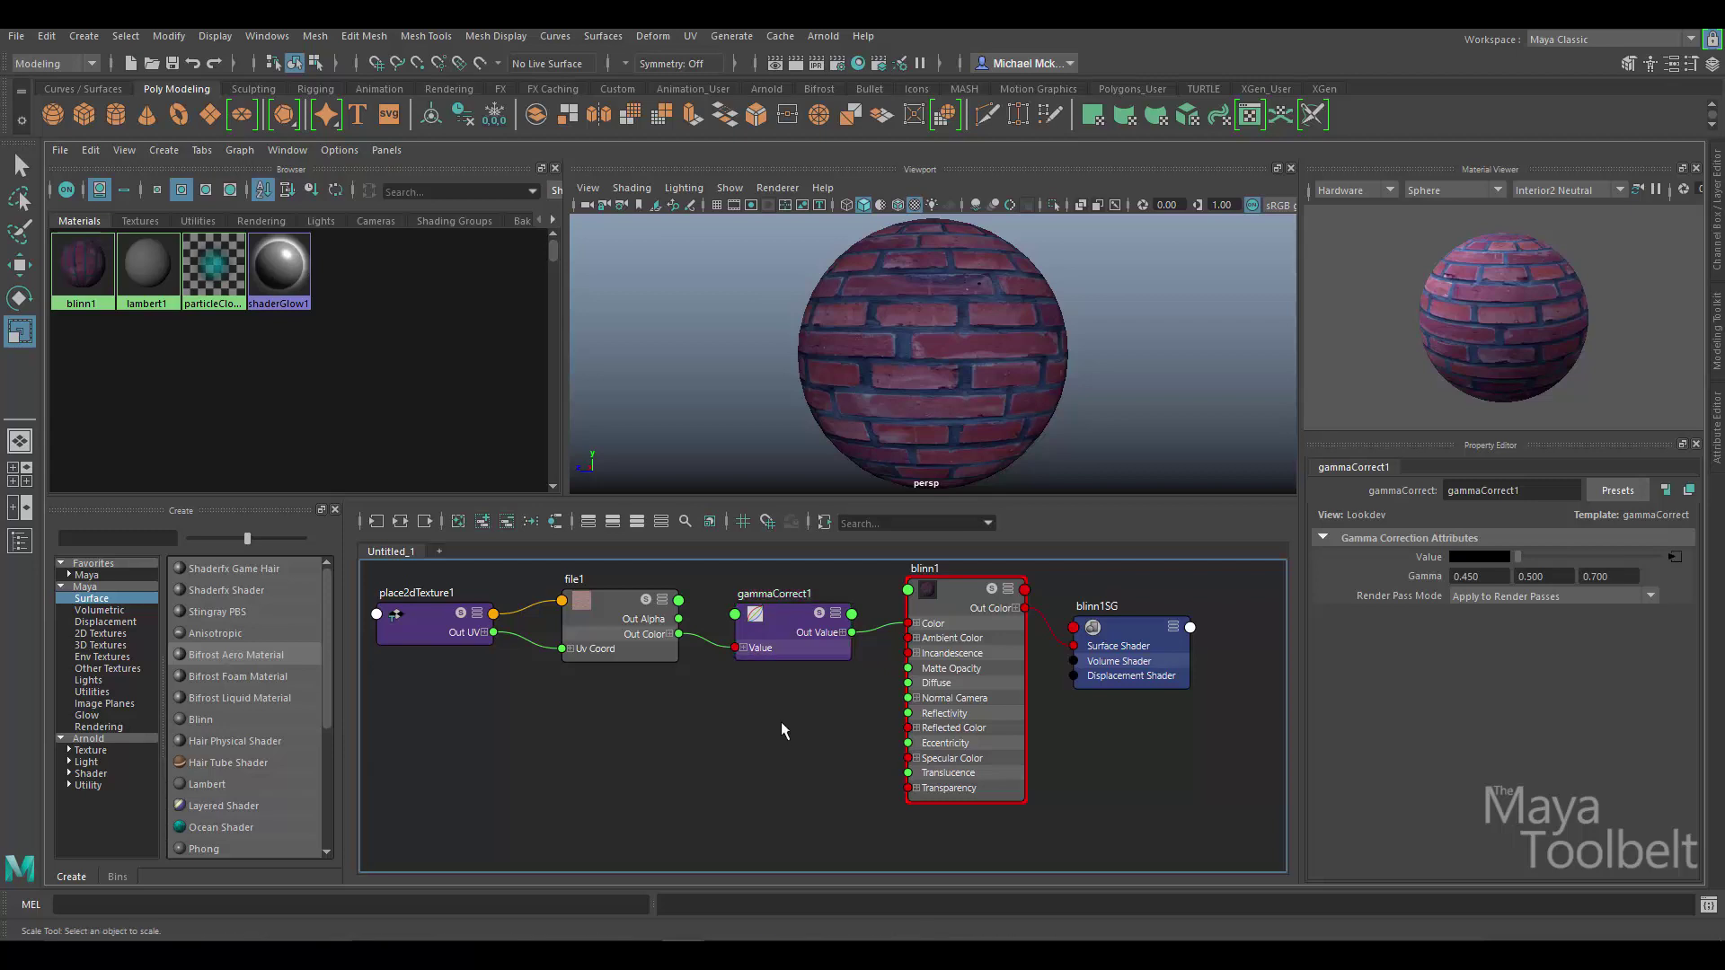